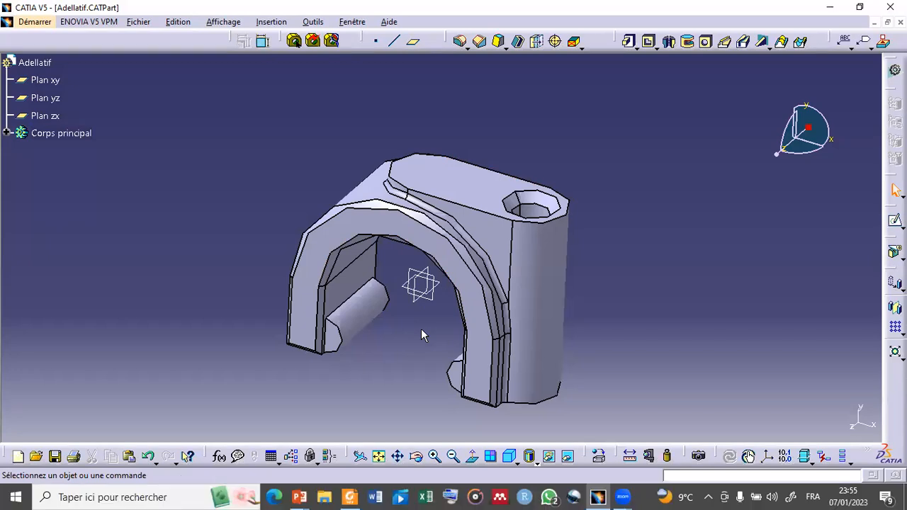
- Examine the finished cable clip model from several angles
left_click(416, 456)
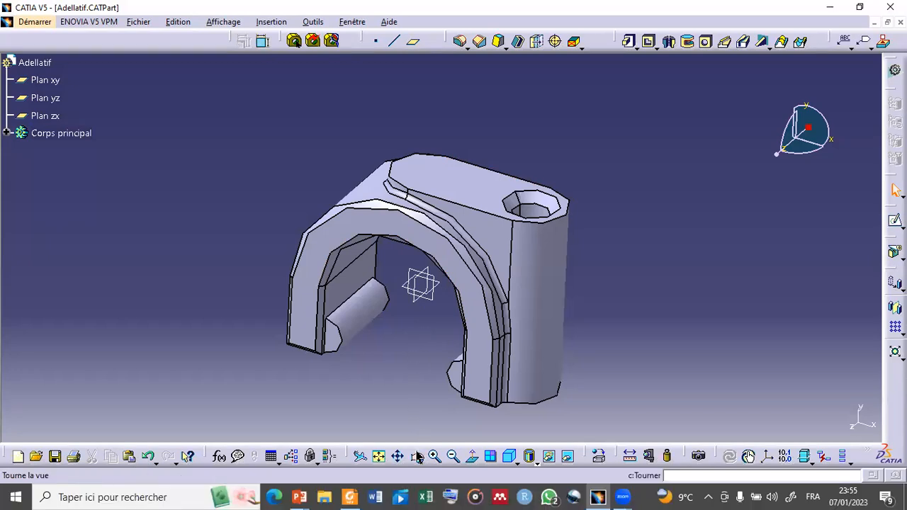
left_click_drag(399, 338, 516, 324)
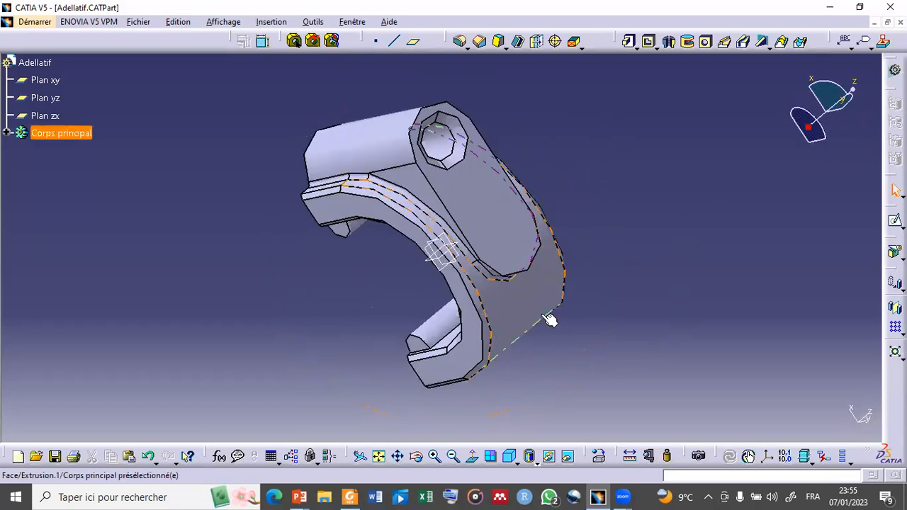
left_click(417, 457)
left_click_drag(425, 420, 498, 205)
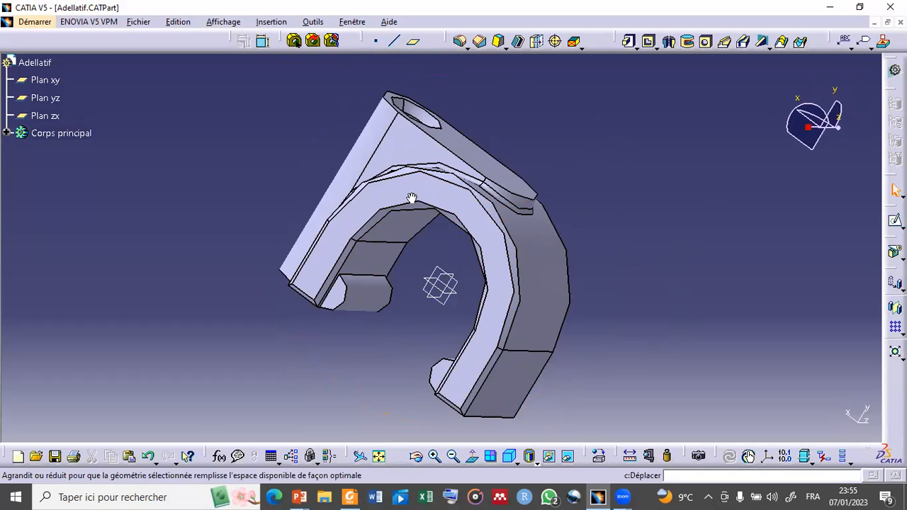
middle_click_drag(412, 198, 401, 251)
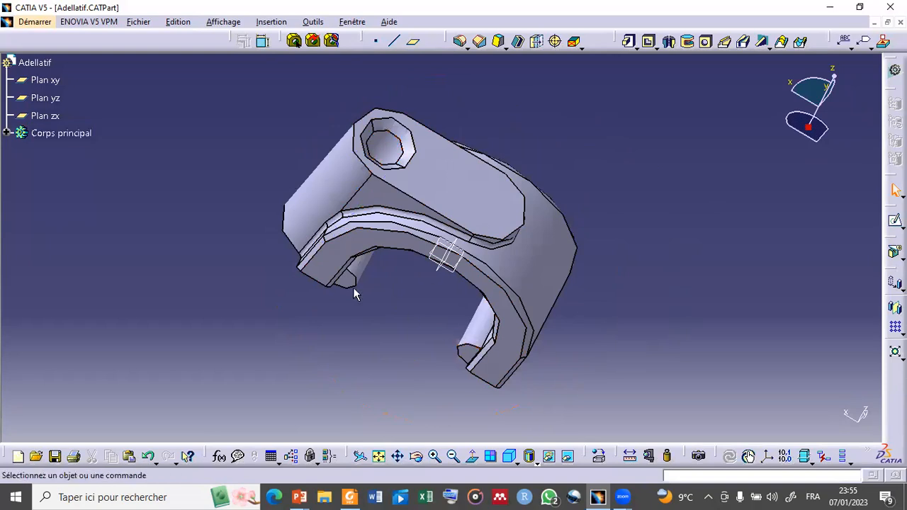
left_click(417, 456)
left_click_drag(445, 400, 404, 311)
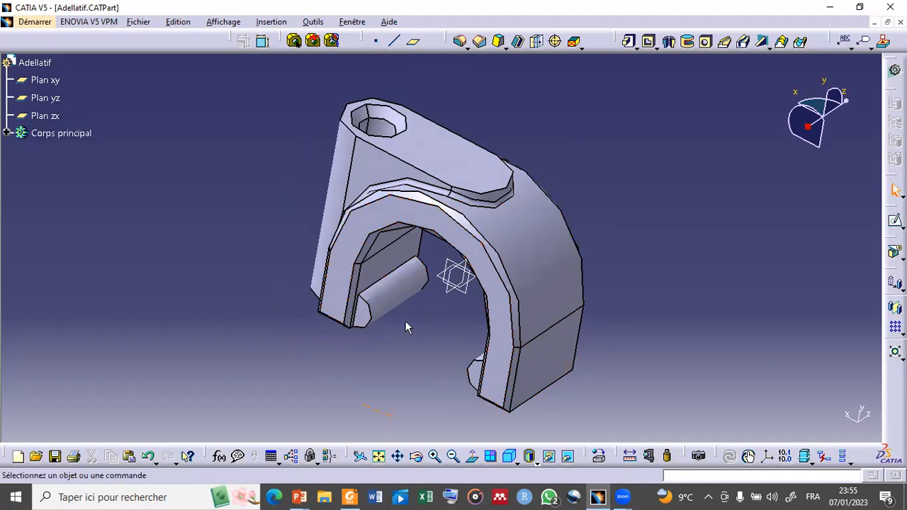
- Switch to the PowerPoint slide show and reveal the dimensioned sketches around the Cavalier de fixation de câble model
key("alt+Tab")
key("alt+Tab")
key("alt+Tab")
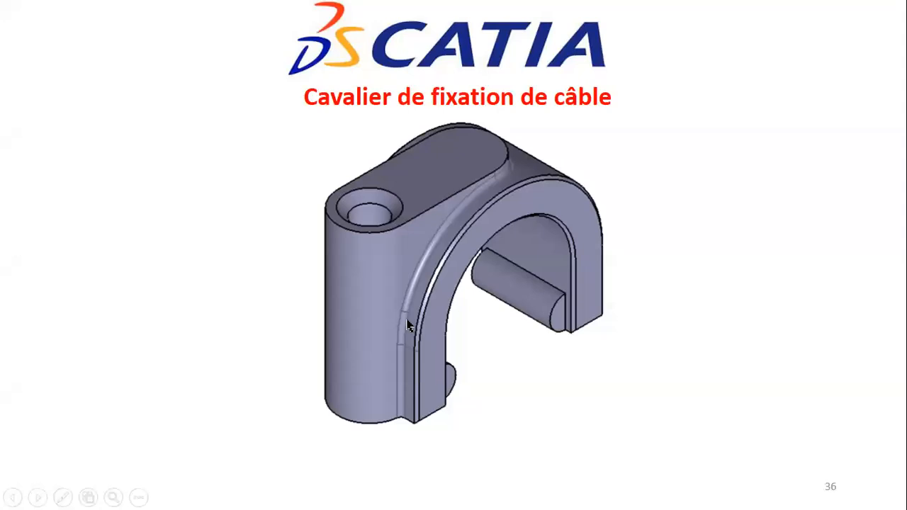
left_click(407, 320)
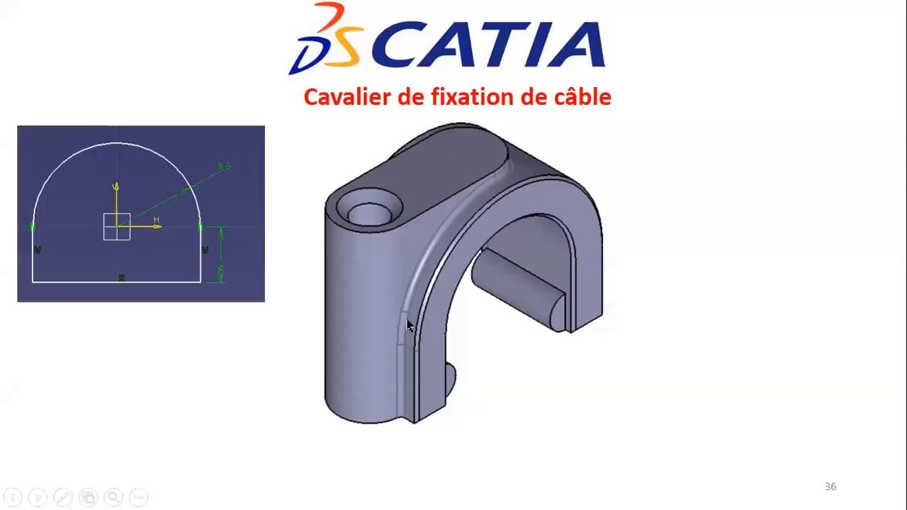
left_click(220, 289)
left_click(294, 303)
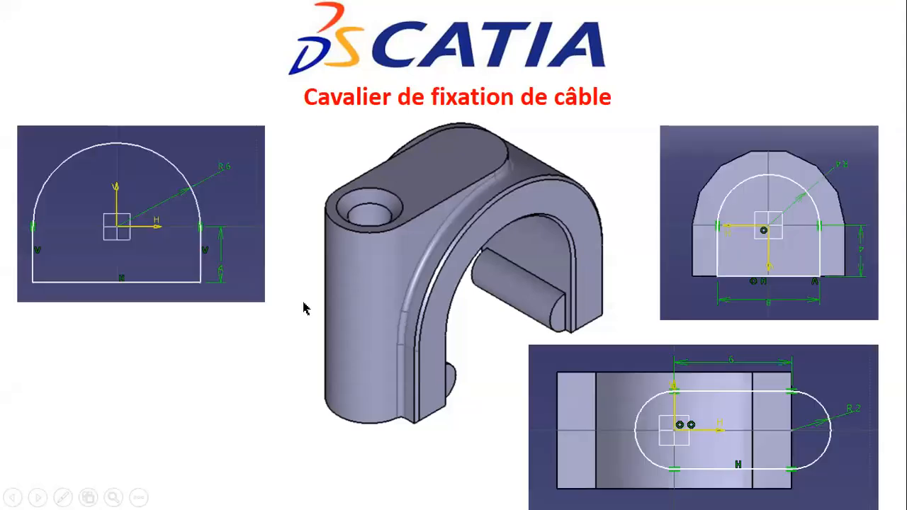
left_click(303, 308)
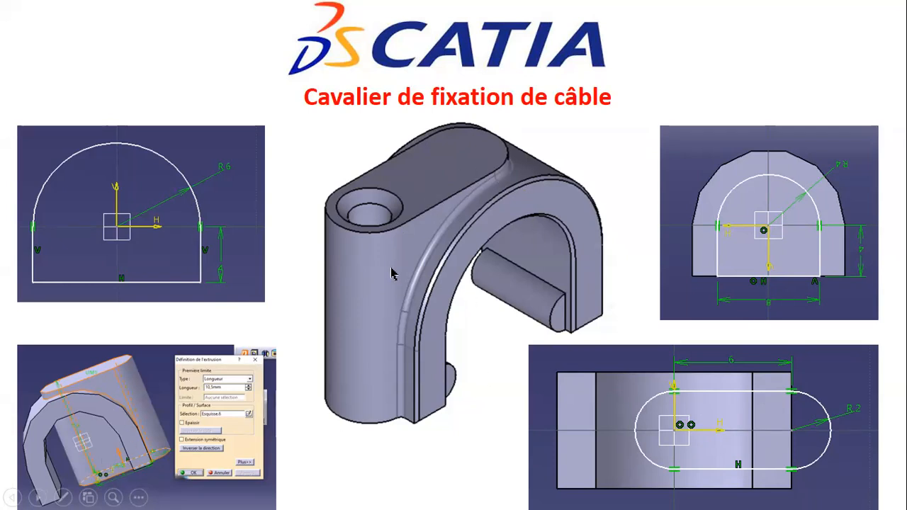
- Switch back to CATIA and close the Adellatif.CATPart document
key("alt+Tab")
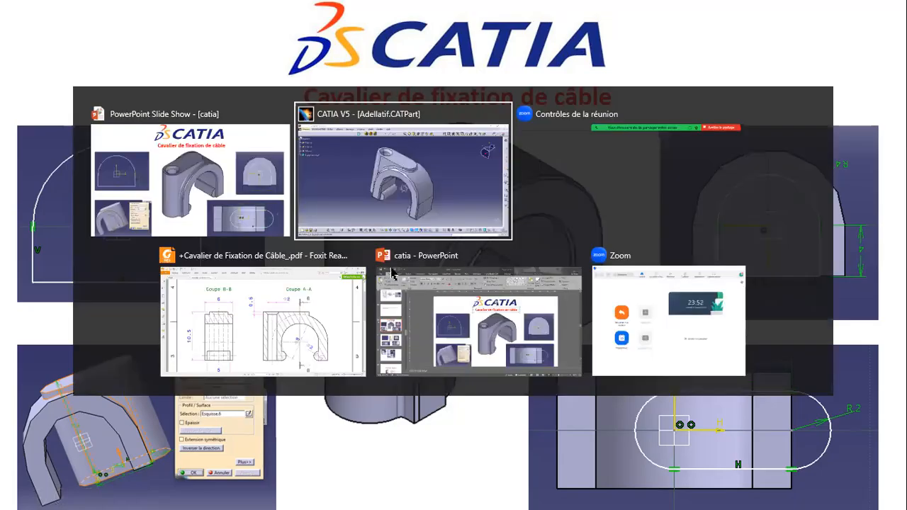
left_click(900, 22)
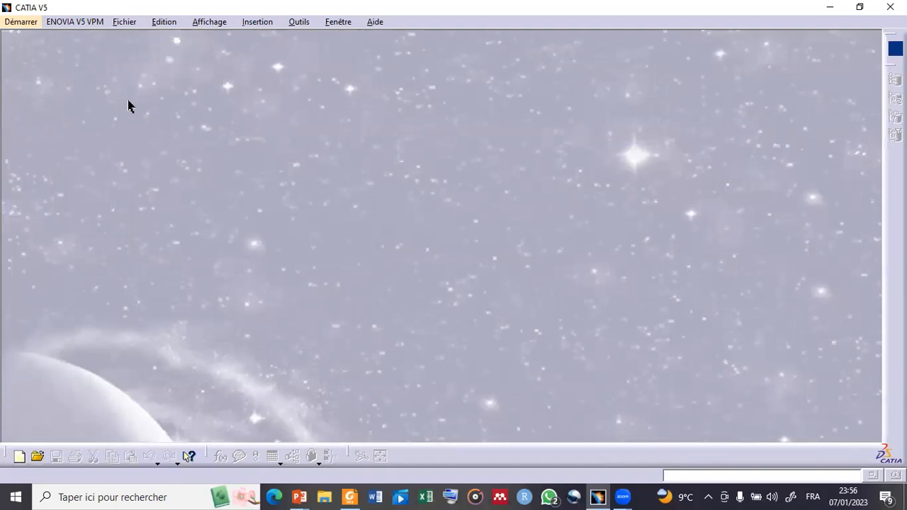
- Create a new document of type Part
left_click(28, 25)
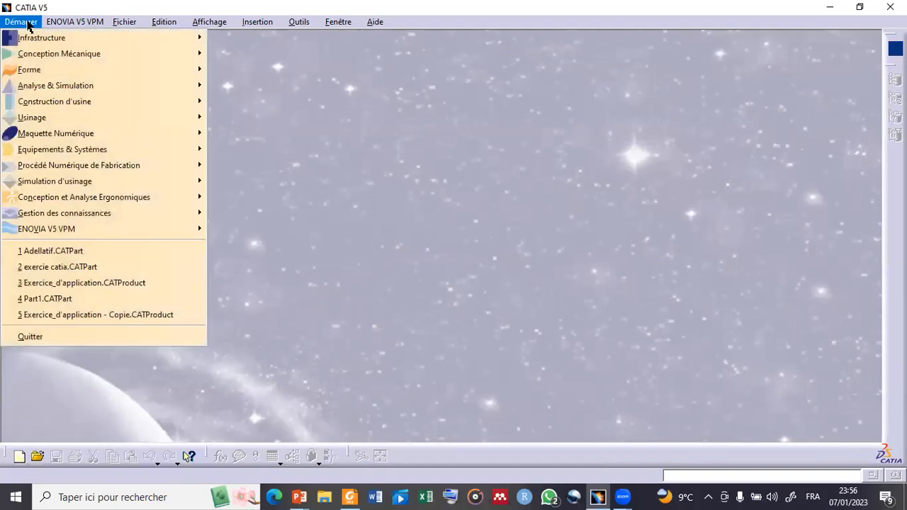
mouse_move(66, 57)
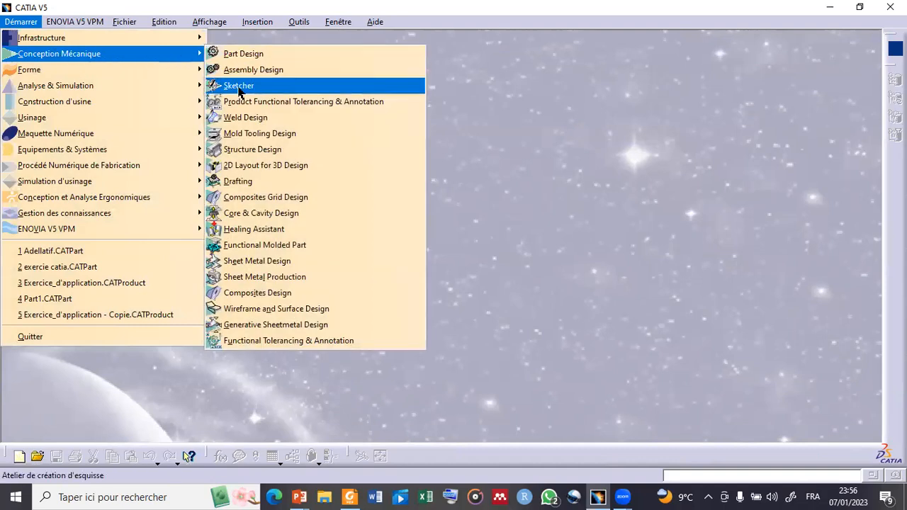
mouse_move(128, 22)
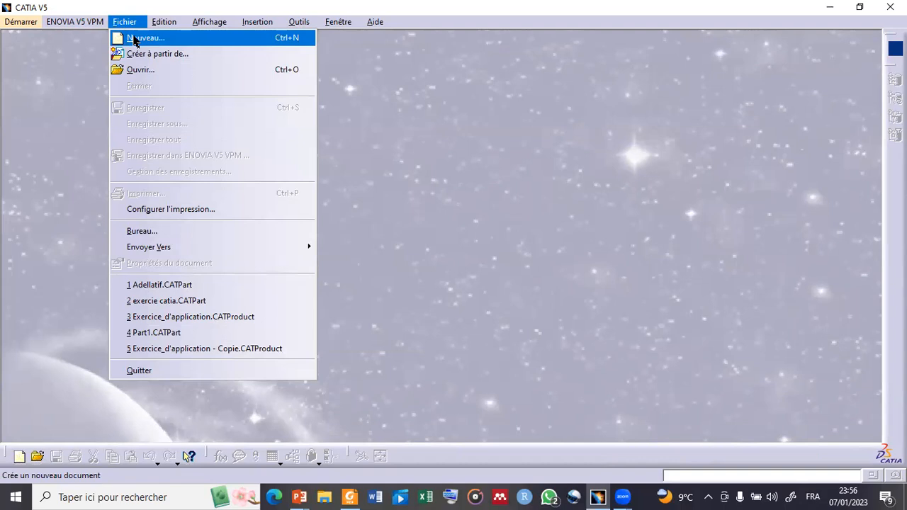
left_click(135, 41)
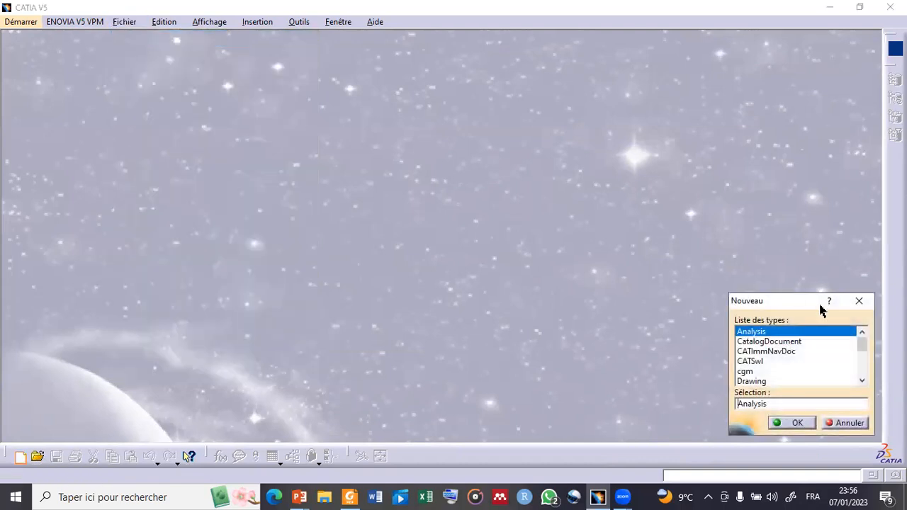
left_click(862, 380)
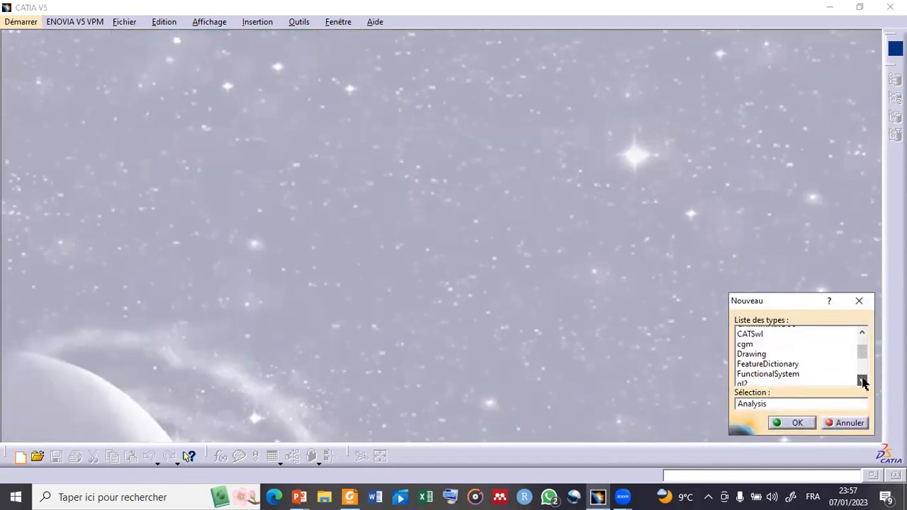
left_click(862, 381)
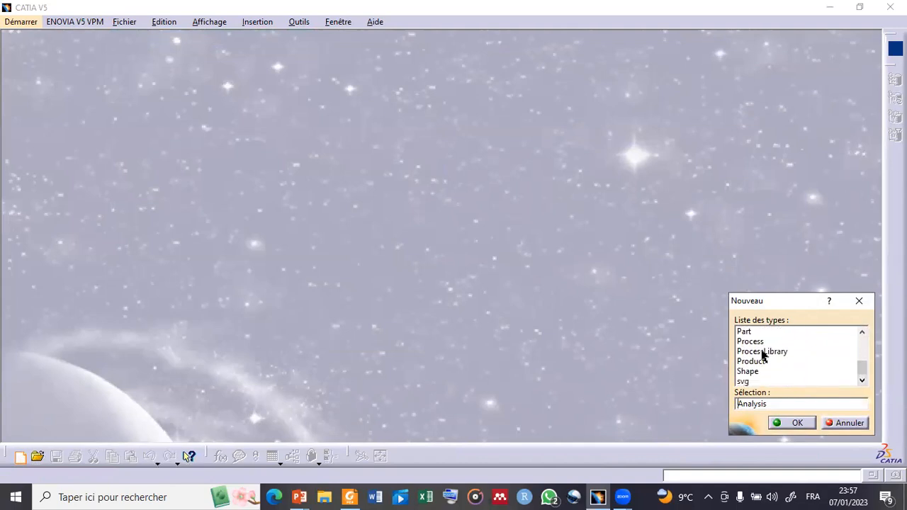
left_click(745, 332)
left_click(782, 424)
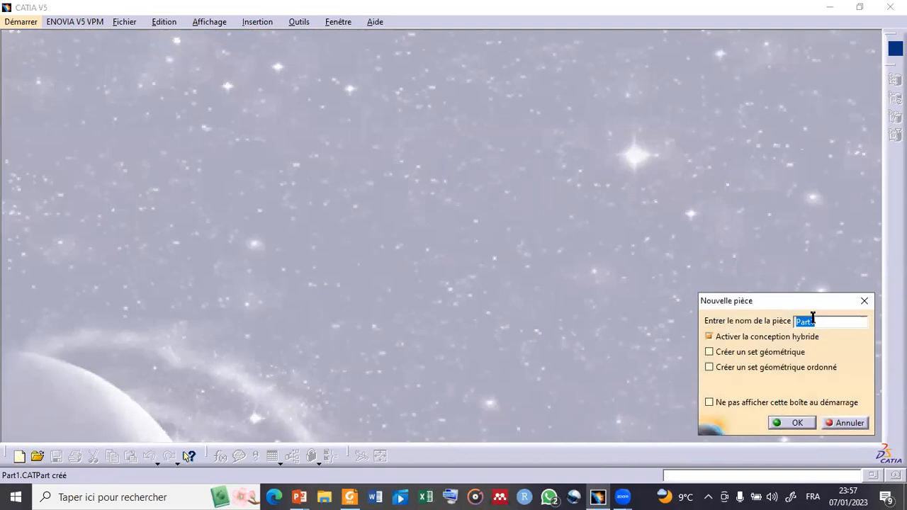
- Name the new part Cavalier de Fixation de Cable 1 after the slide title and create it with hybrid design enabled
key("alt+Tab")
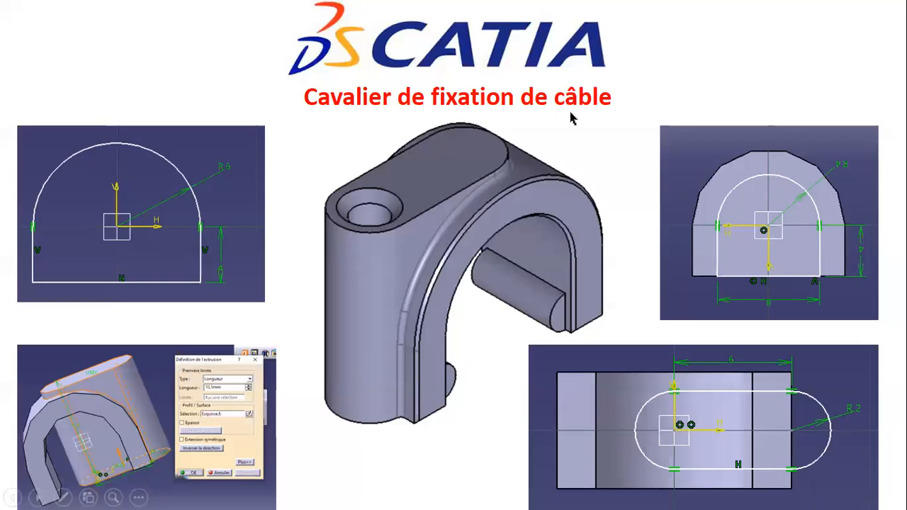
key("alt+Tab")
type("Ca")
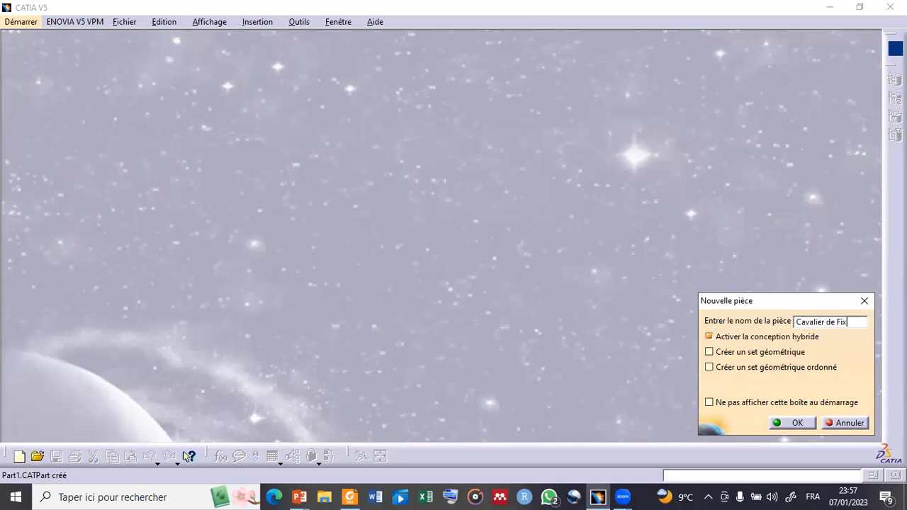
type("valier de Fixation de Cab")
type("le")
type(" 1")
left_click(801, 423)
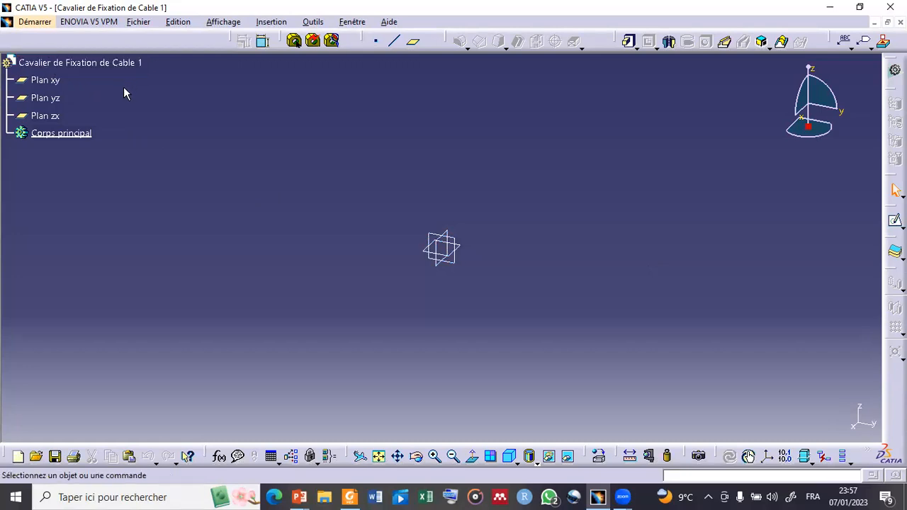
- On the xy plane, sketch a closed arch Profile around the origin: two vertical sides, a horizontal base and a tangent arc starting at about H 60, V 29 mm
left_click(39, 81)
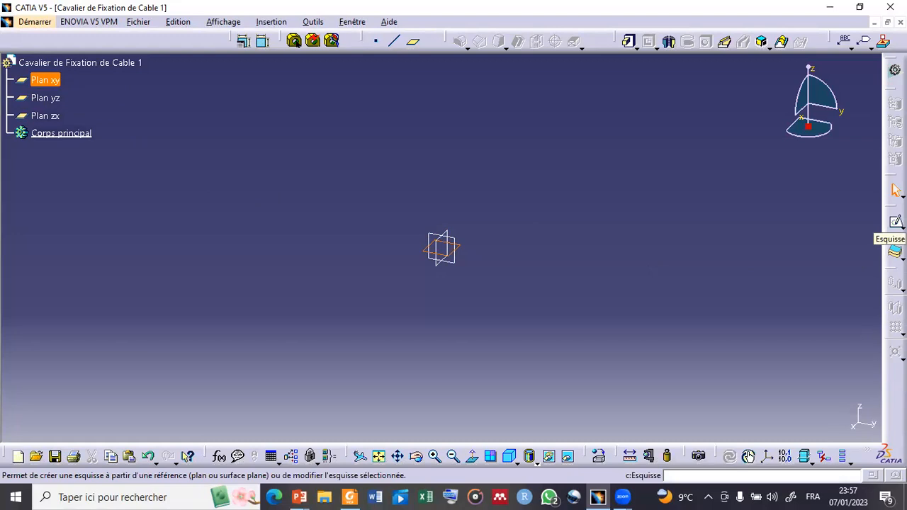
left_click(894, 221)
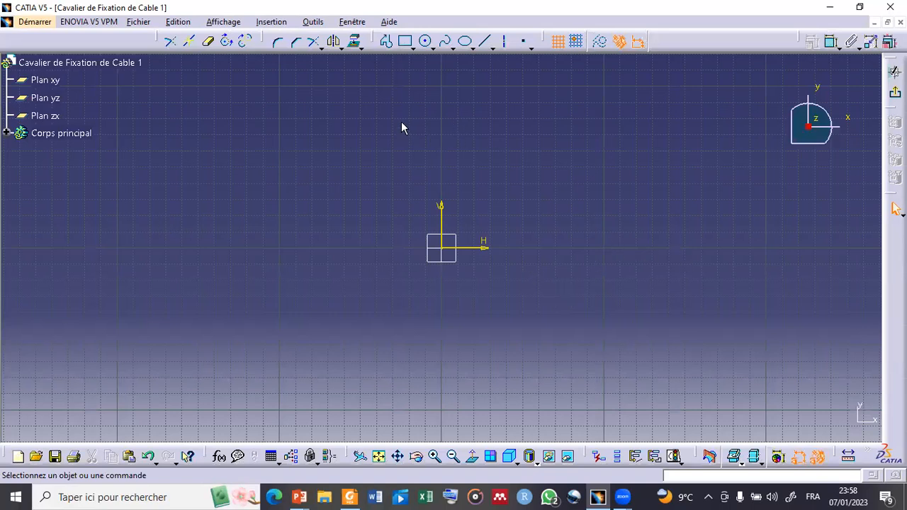
left_click(387, 42)
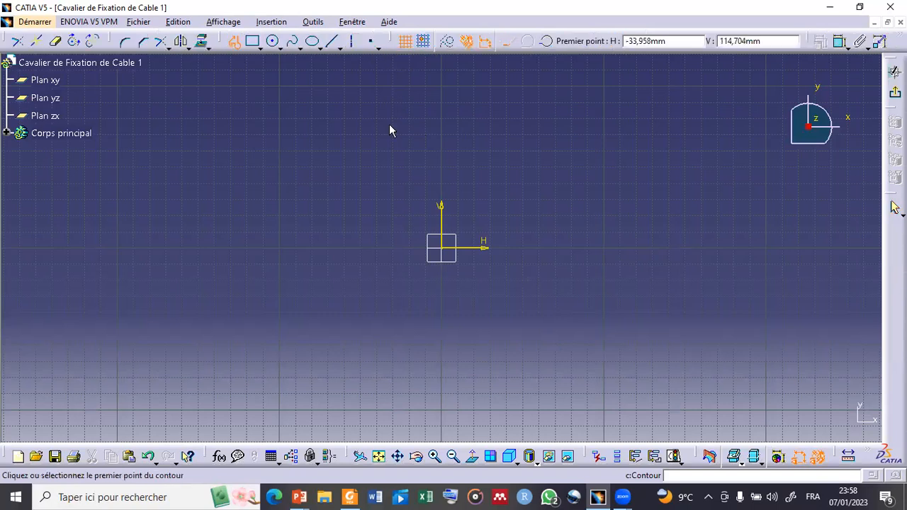
left_click(355, 202)
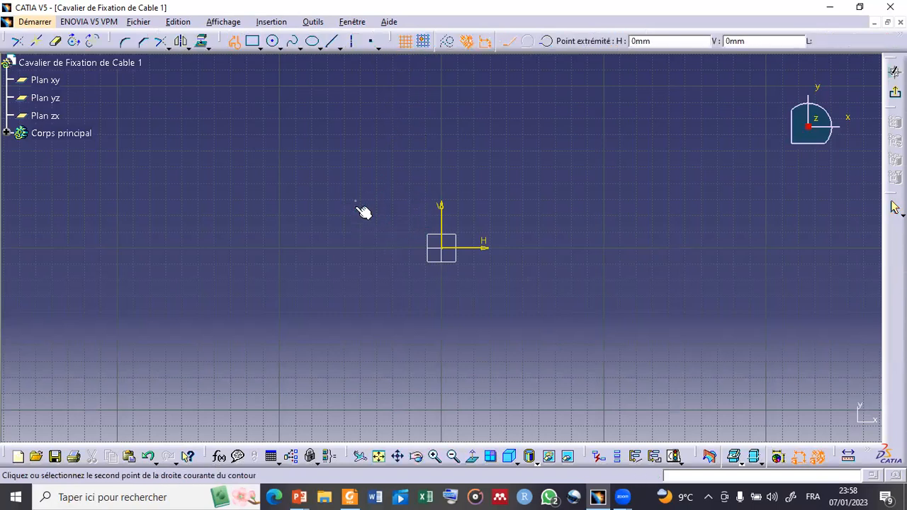
left_click(355, 290)
left_click(539, 291)
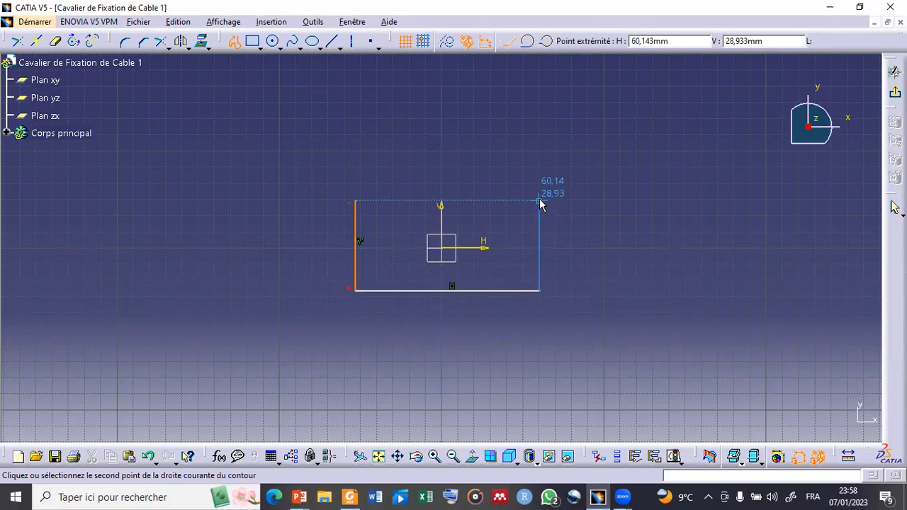
left_click(539, 201)
left_click_drag(537, 198, 505, 160)
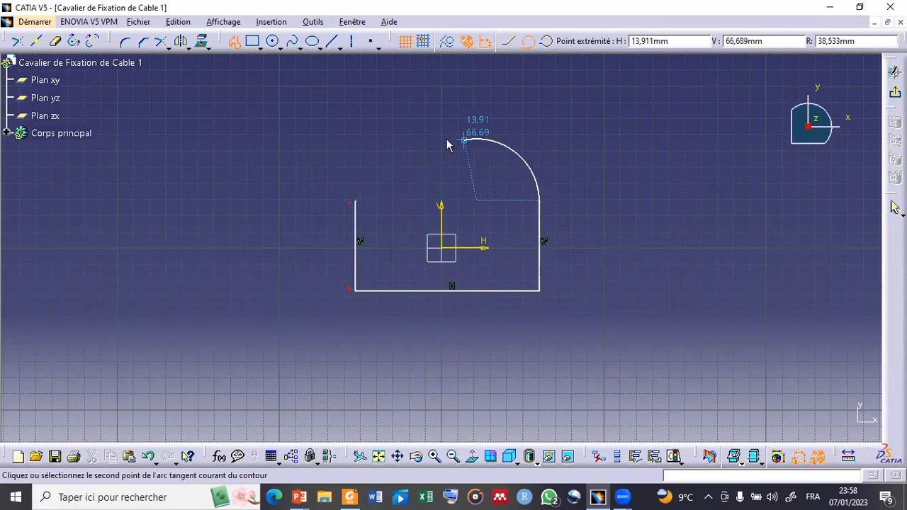
left_click(356, 201)
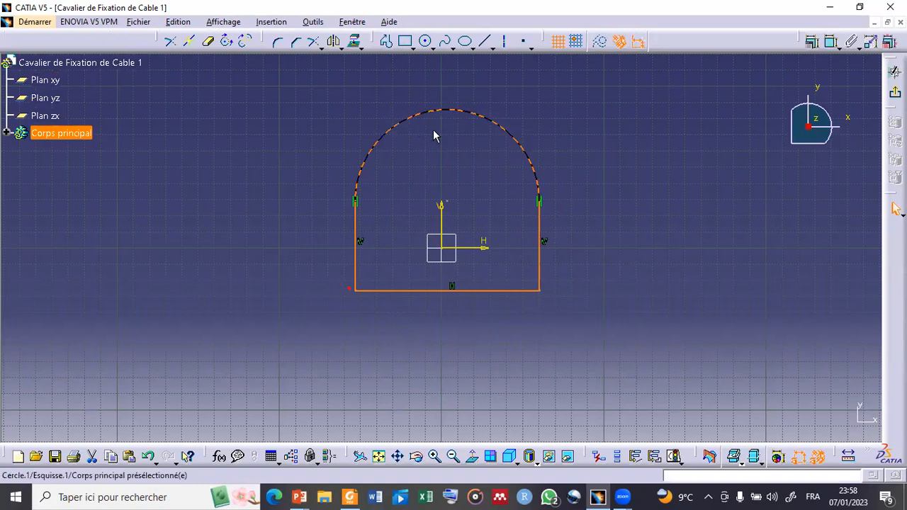
- Sketch a second closed arch Profile beside the first, with vertical sides at about H 119 and 243 mm and a tangent arc on top
left_click(386, 42)
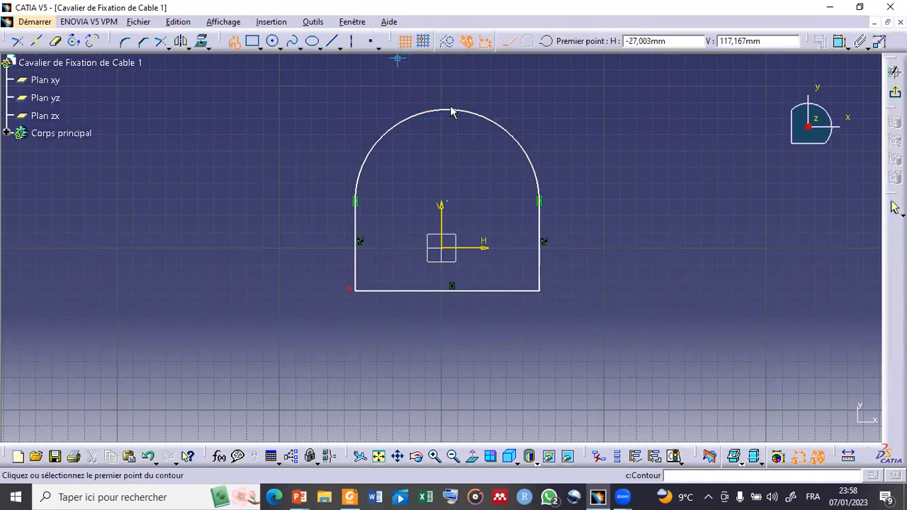
middle_click_drag(348, 160, 322, 161)
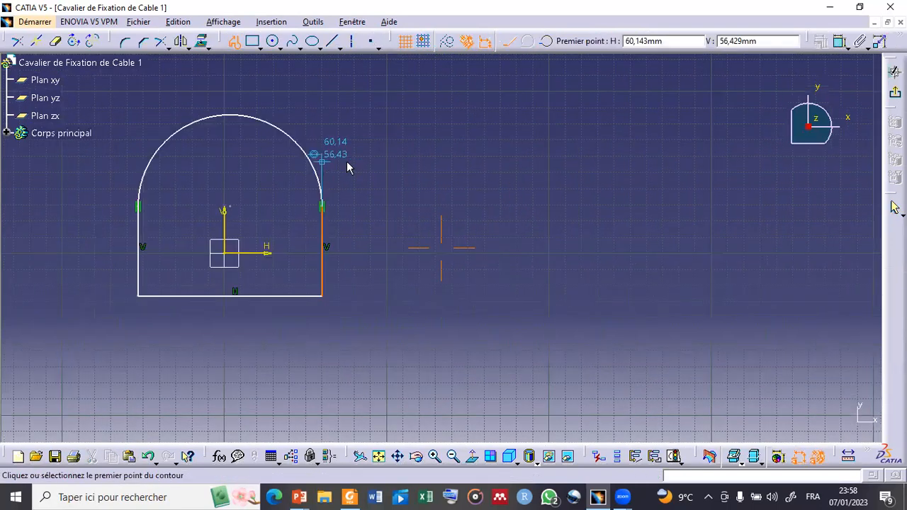
left_click(418, 203)
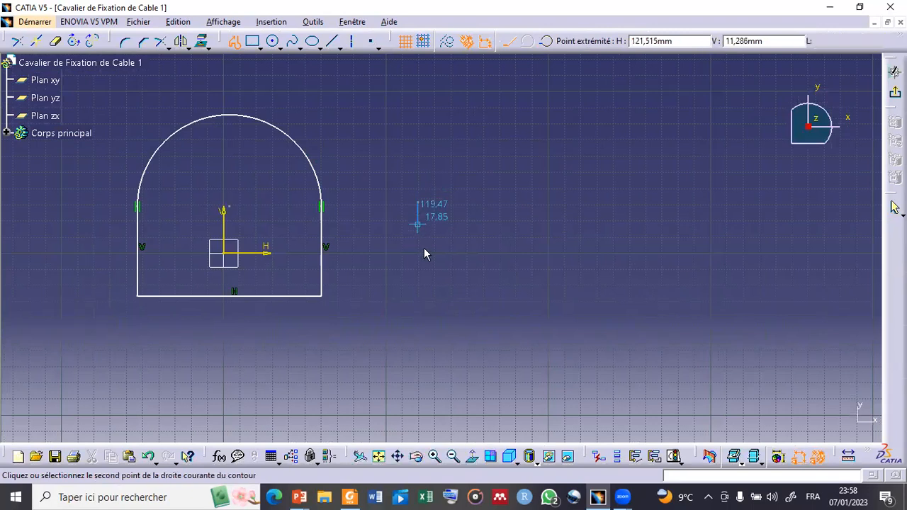
left_click(415, 296)
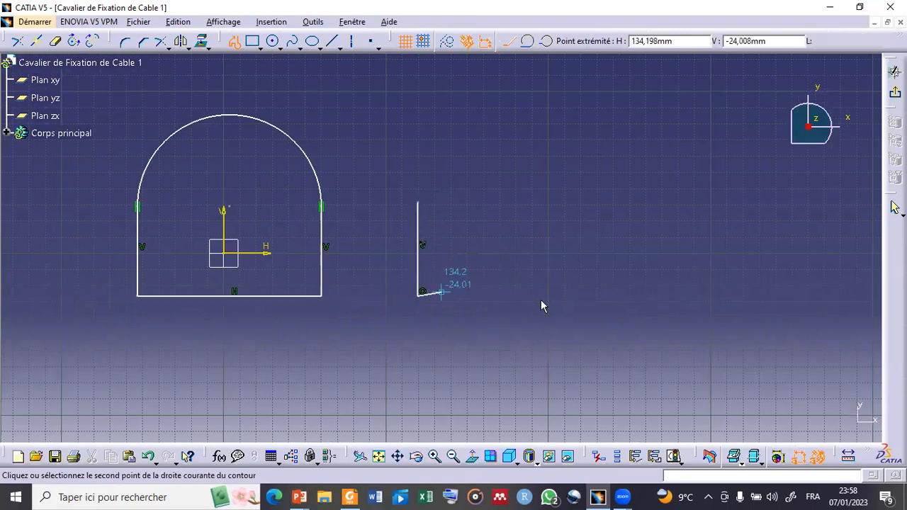
left_click(616, 296)
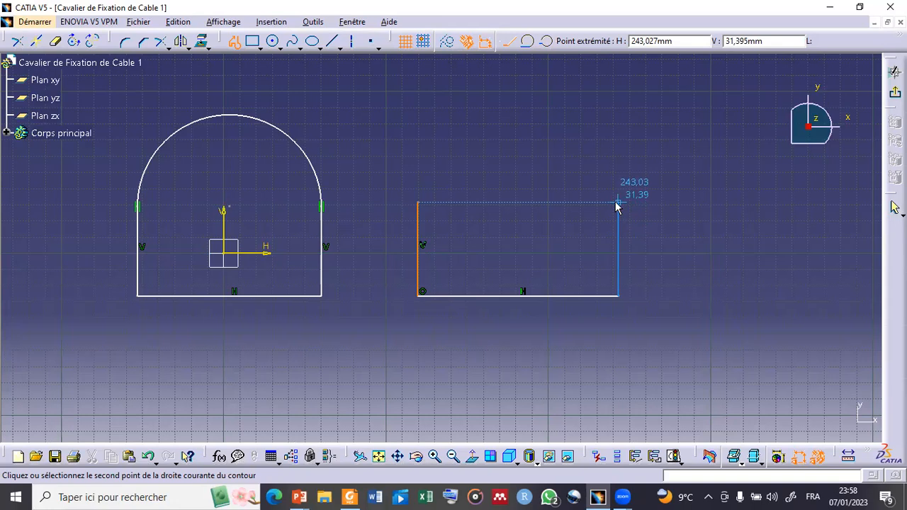
left_click(616, 203)
left_click_drag(612, 201, 592, 192)
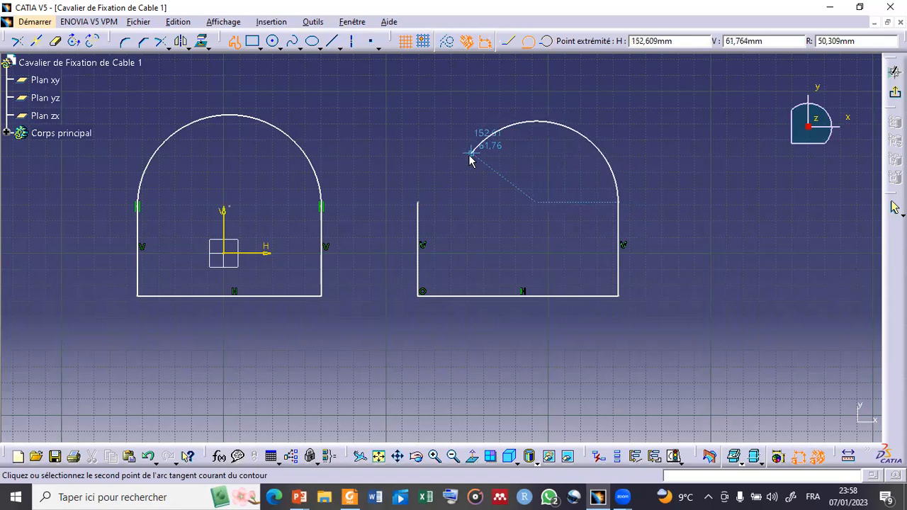
left_click(416, 200)
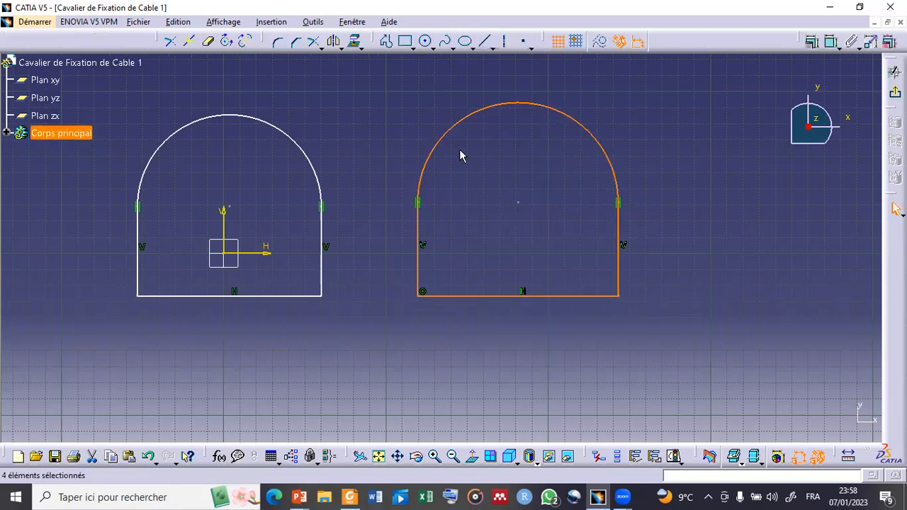
- Delete the second arch profile beside the origin-centred one
right_click(506, 295)
left_click(524, 265)
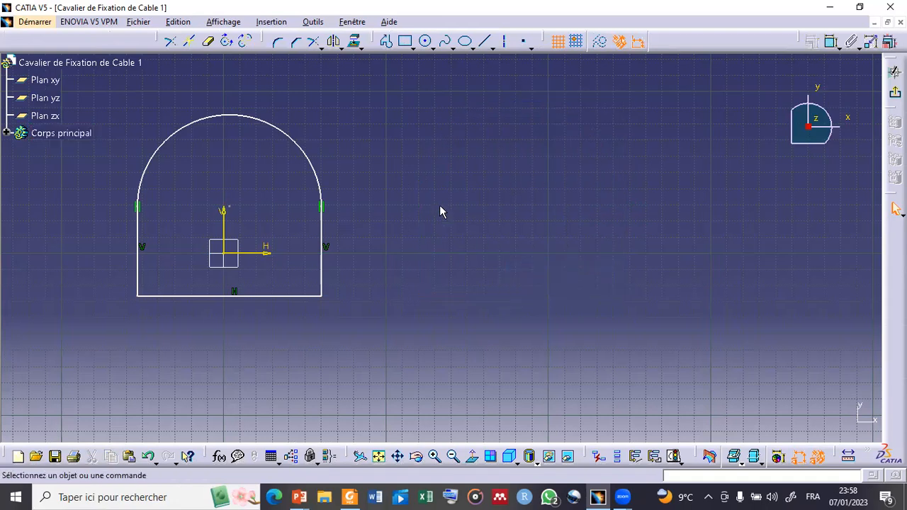
middle_click_drag(379, 182, 612, 186)
scroll(499, 234, "up", 1)
scroll(501, 231, "down", 1)
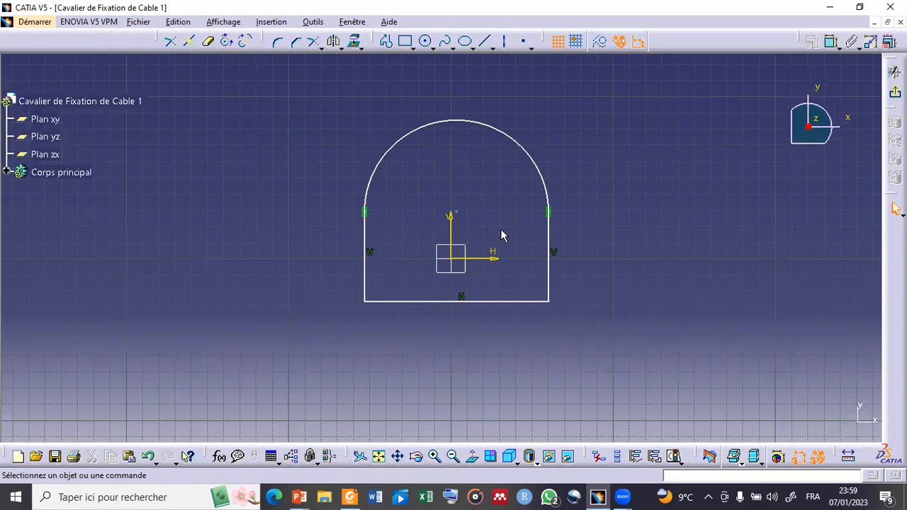
- Check the reference slide and constrain the arch's arc centre to coincide with the sketch origin
key("alt+Tab")
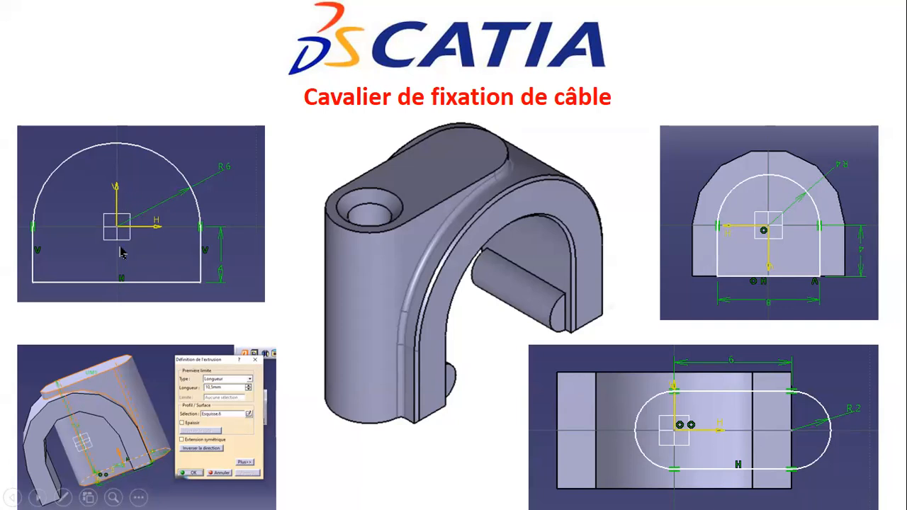
key("alt+Tab")
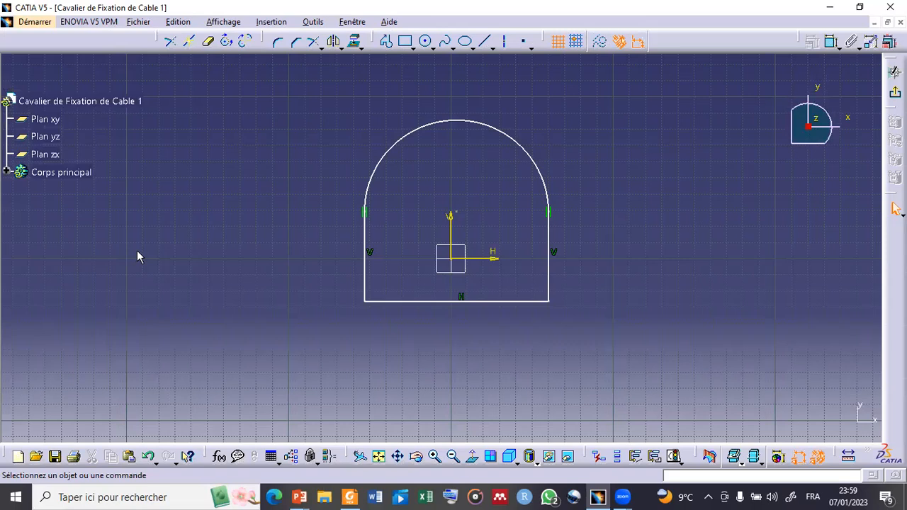
left_click(461, 216)
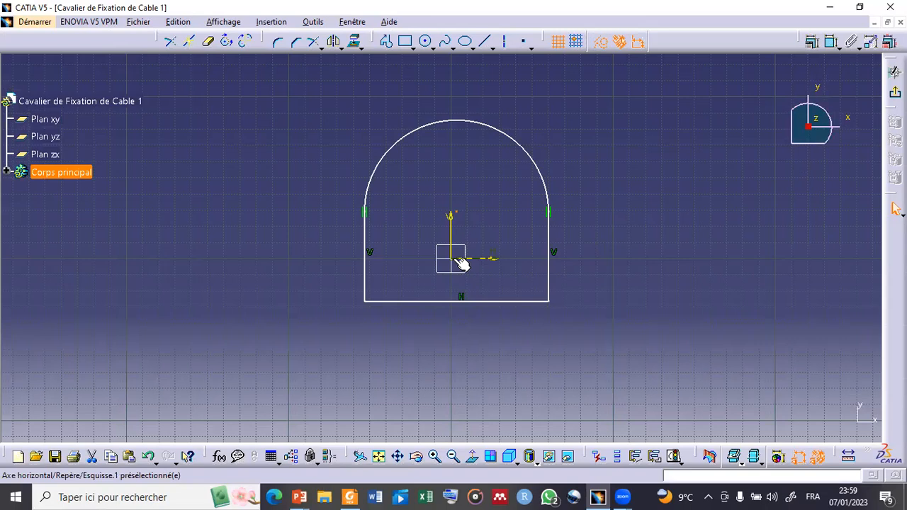
left_click(457, 262, "ctrl")
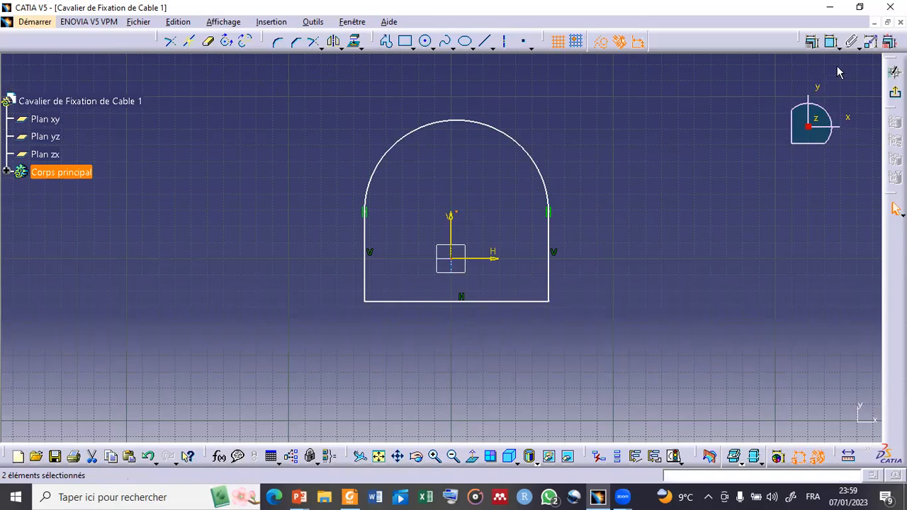
left_click(813, 44)
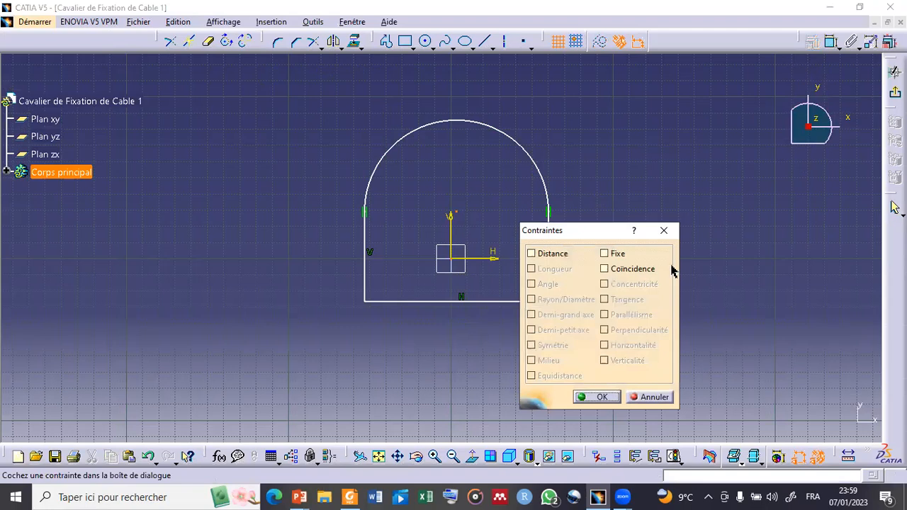
left_click(604, 269)
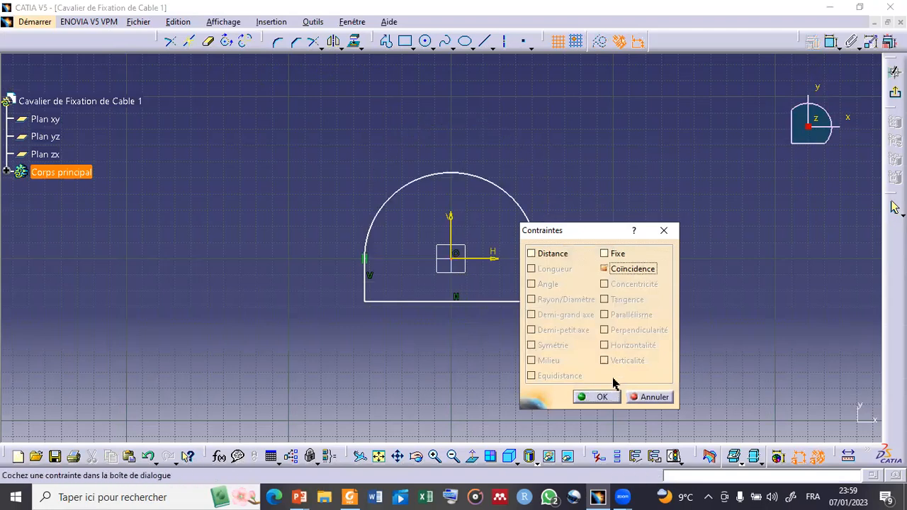
left_click(601, 397)
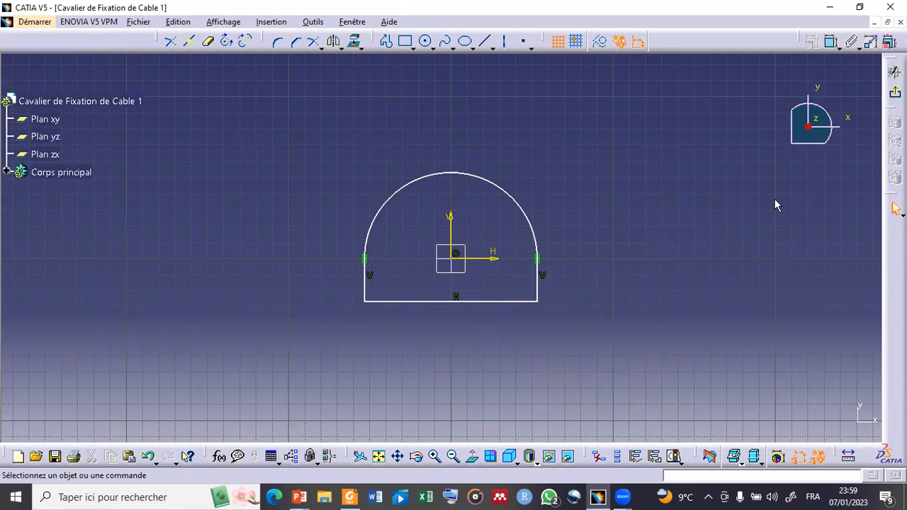
- Dimension the arch's horizontal base line and set its length to 12 mm
left_click(831, 41)
left_click(515, 302)
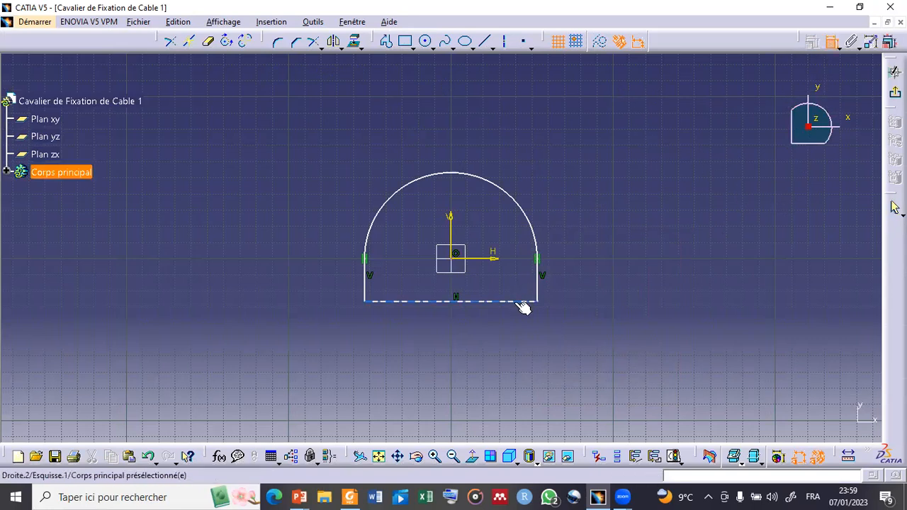
left_click(521, 346)
double_click(519, 347)
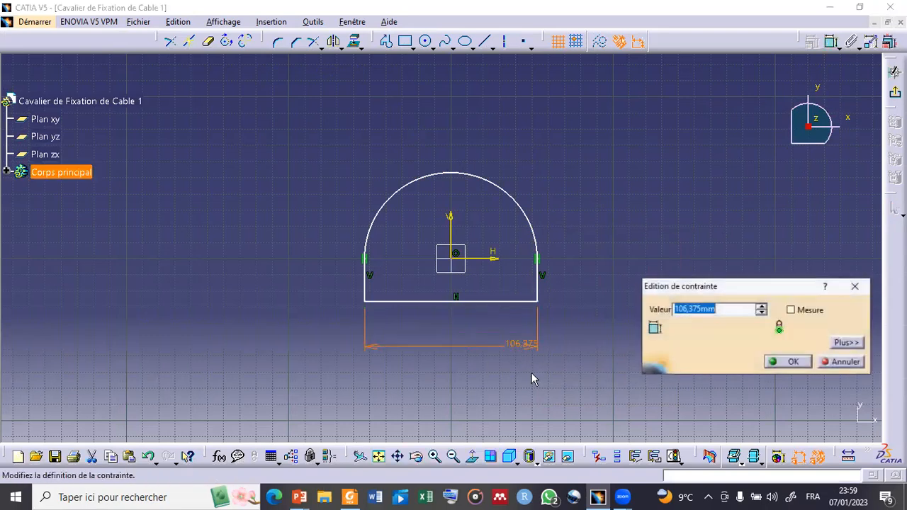
type("12")
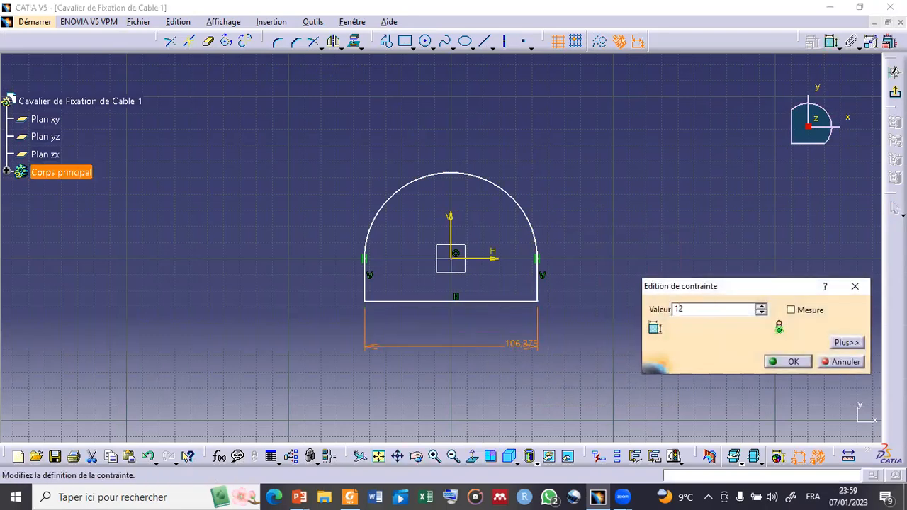
left_click(785, 362)
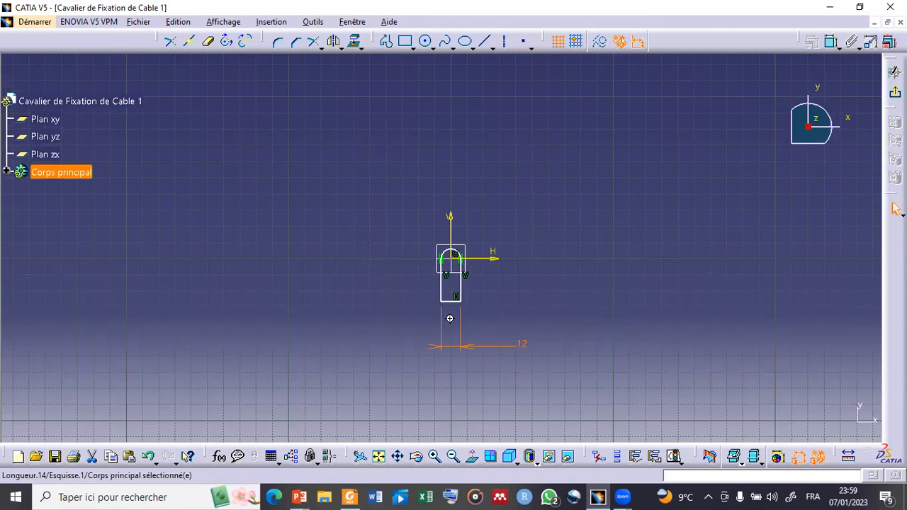
- Dimension one vertical side of the arch and set its length to 4 mm
middle_click_drag(449, 318, 450, 317)
middle_click_drag(468, 272, 486, 165)
mouse_move(593, 290)
middle_mouse_down()
mouse_move(575, 142)
mouse_move(577, 151)
middle_mouse_up()
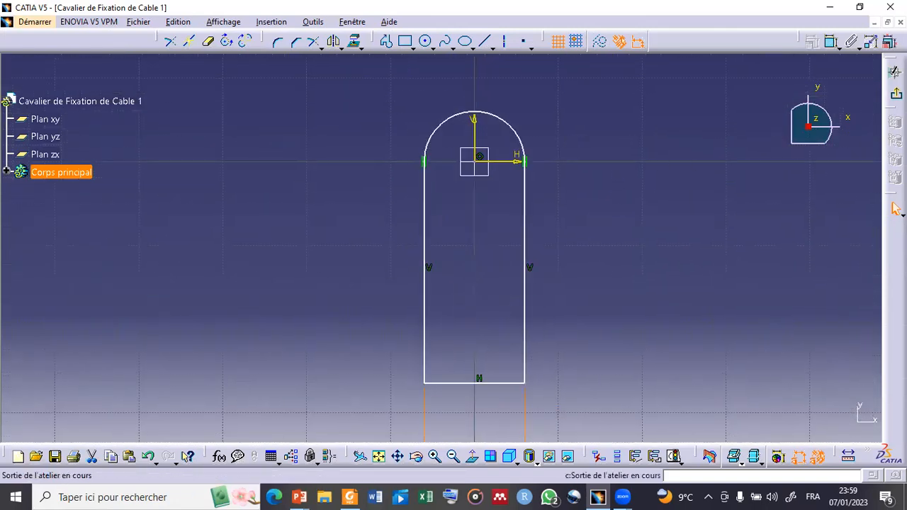
left_click(830, 41)
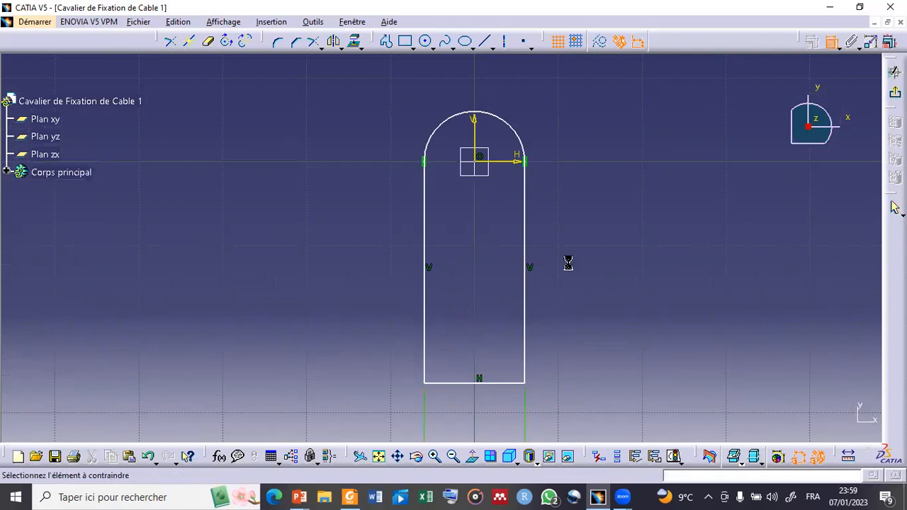
left_click(532, 252)
left_click(587, 242)
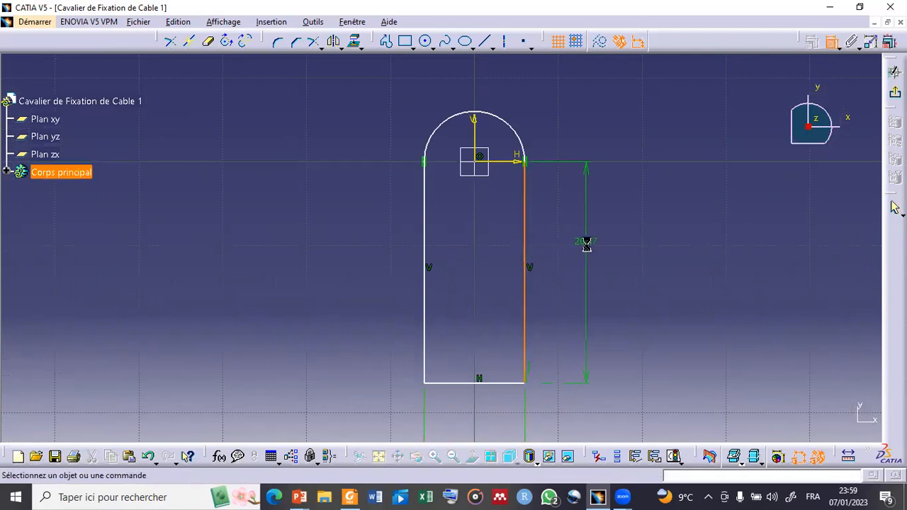
double_click(589, 239)
type("4")
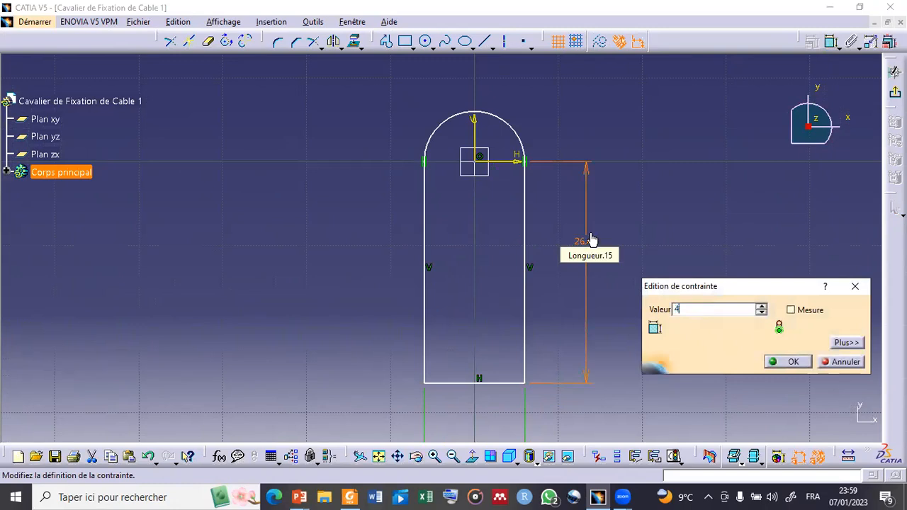
left_click(787, 362)
- Try a radius dimension on the arch's arc and delete it
mouse_move(601, 166)
middle_mouse_down()
mouse_move(607, 116)
mouse_move(579, 242)
middle_mouse_up()
left_click(831, 41)
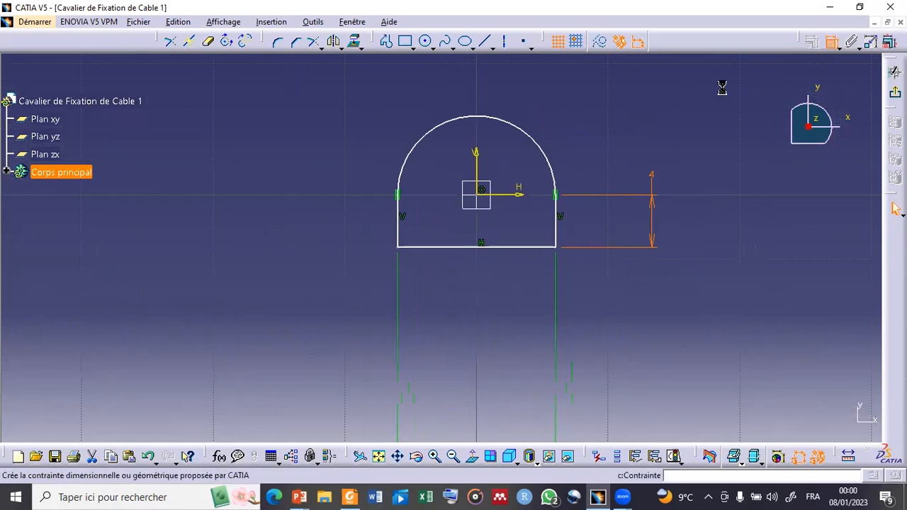
left_click(552, 158)
left_click(578, 134)
left_click(630, 247)
left_click(579, 131)
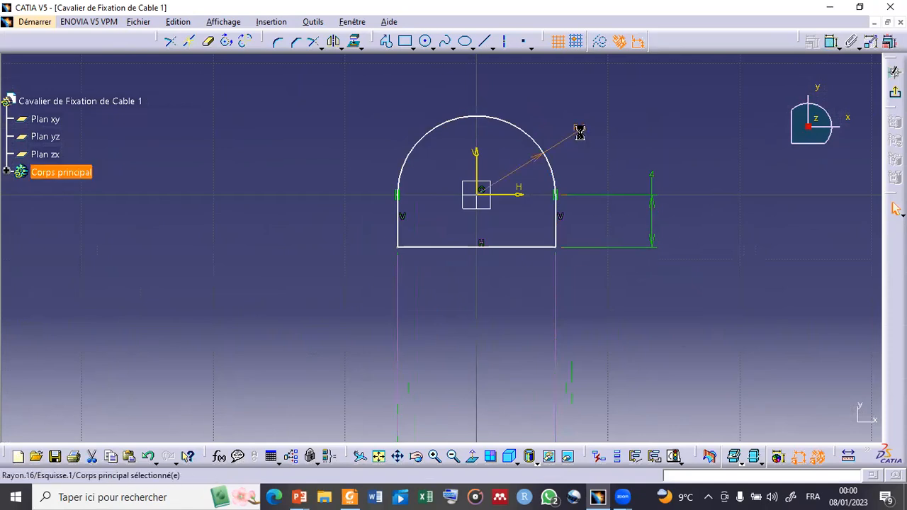
right_click(579, 128)
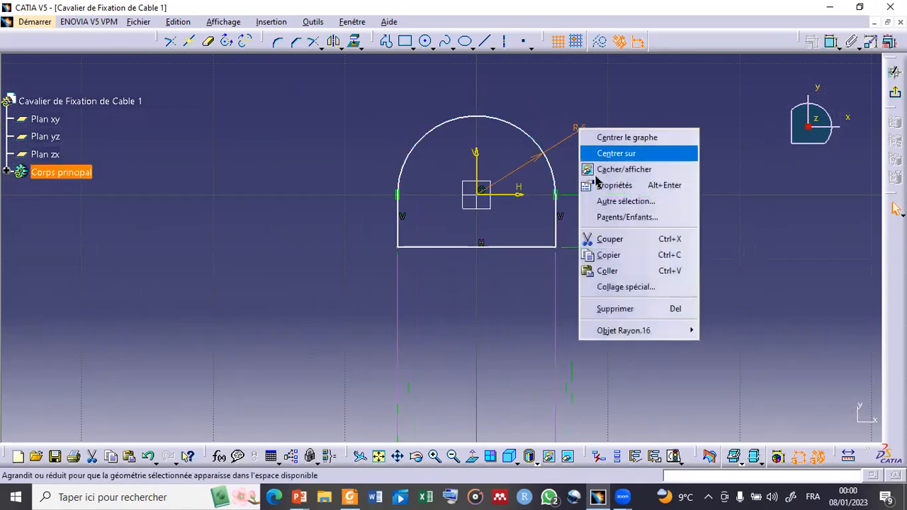
left_click(625, 310)
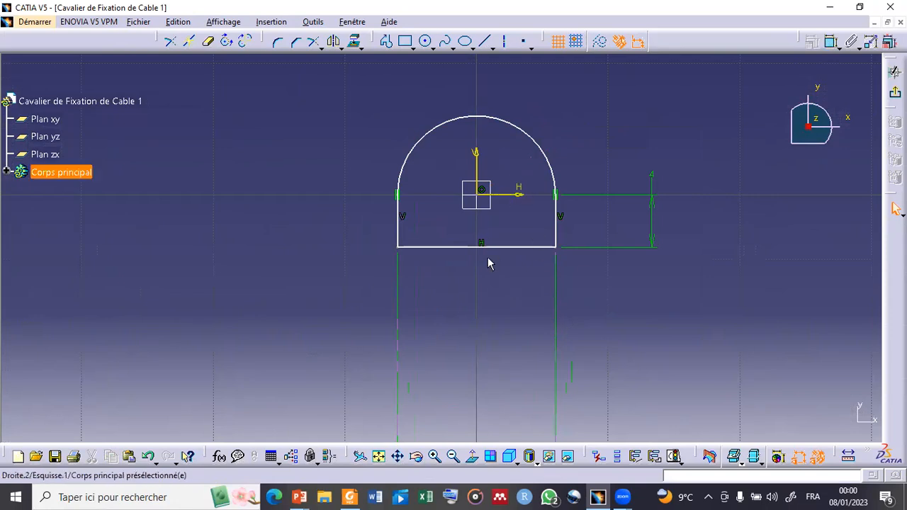
- Exit the arch sketch and float the Composants issus d'un contour toolbar over the model area
mouse_move(512, 319)
middle_mouse_down()
mouse_move(516, 210)
mouse_move(523, 282)
middle_mouse_up()
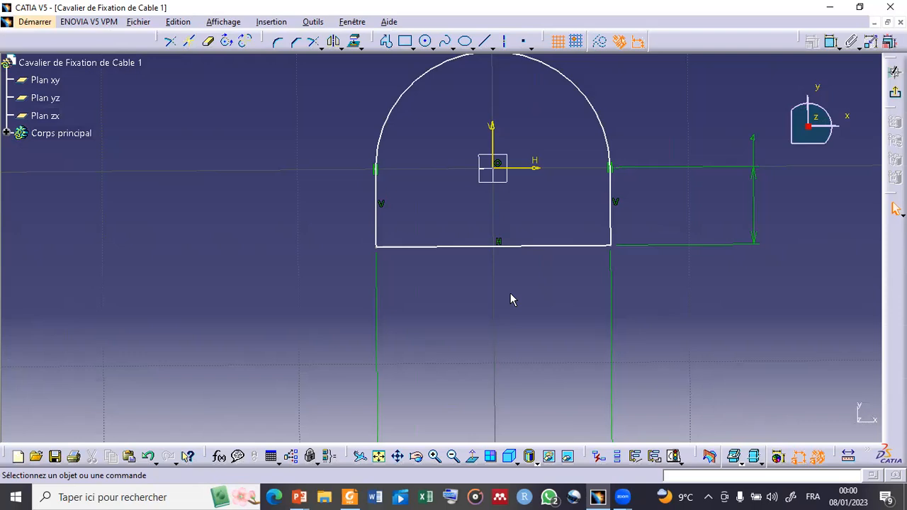
middle_click_drag(510, 293, 511, 292)
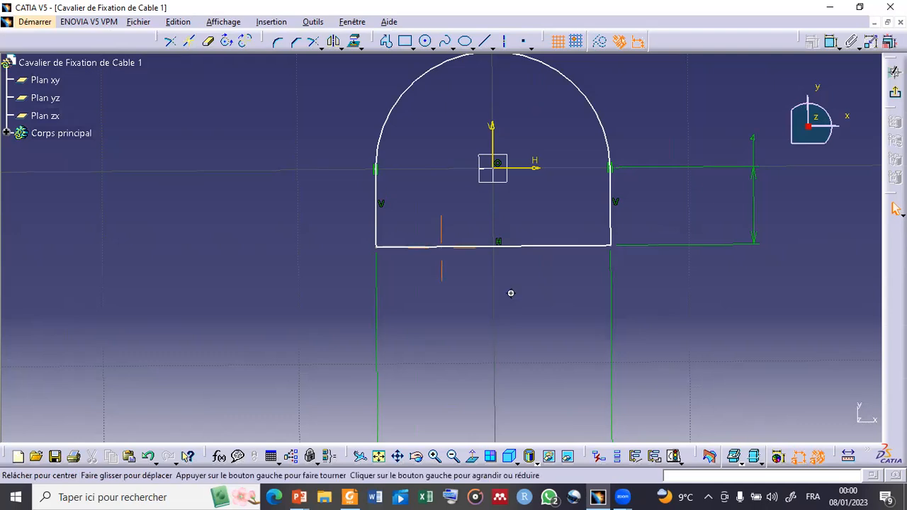
left_click(512, 293)
mouse_move(510, 293)
middle_mouse_down()
mouse_move(522, 357)
mouse_move(540, 281)
mouse_move(537, 321)
middle_mouse_up()
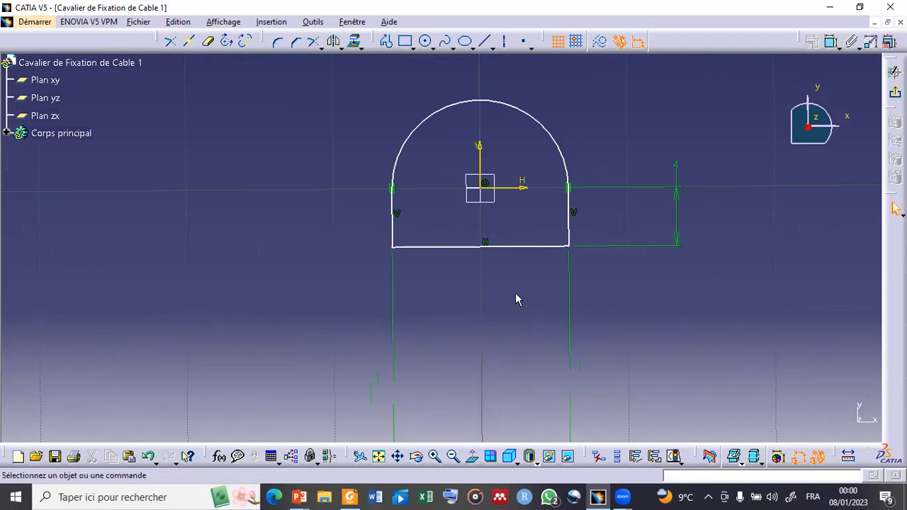
left_click(895, 207)
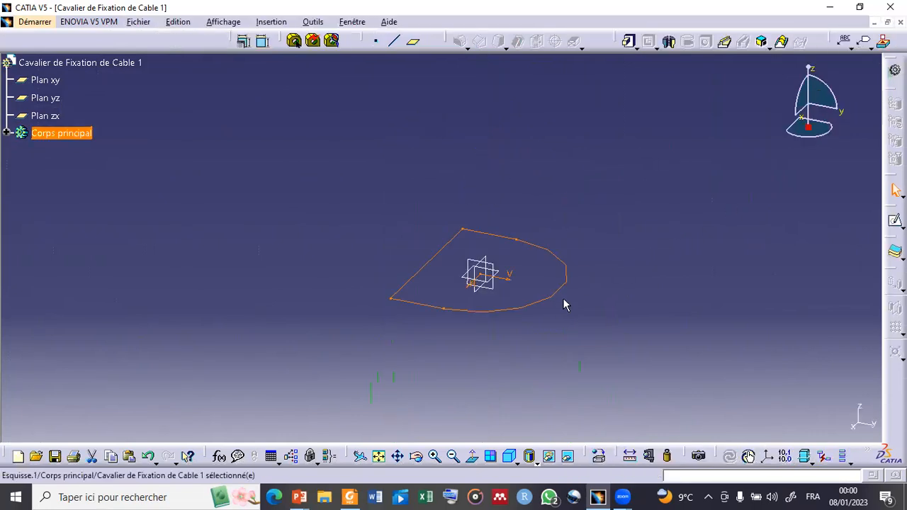
left_click(494, 278)
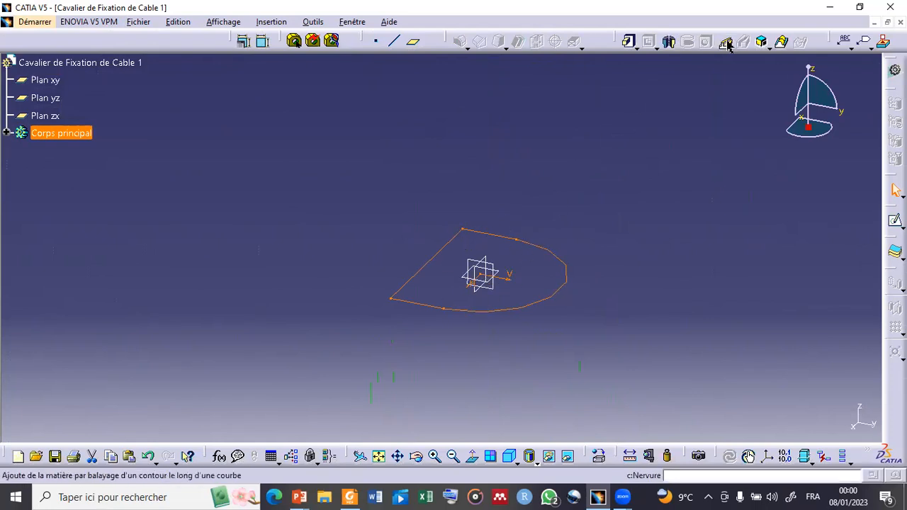
left_click_drag(615, 42, 558, 90)
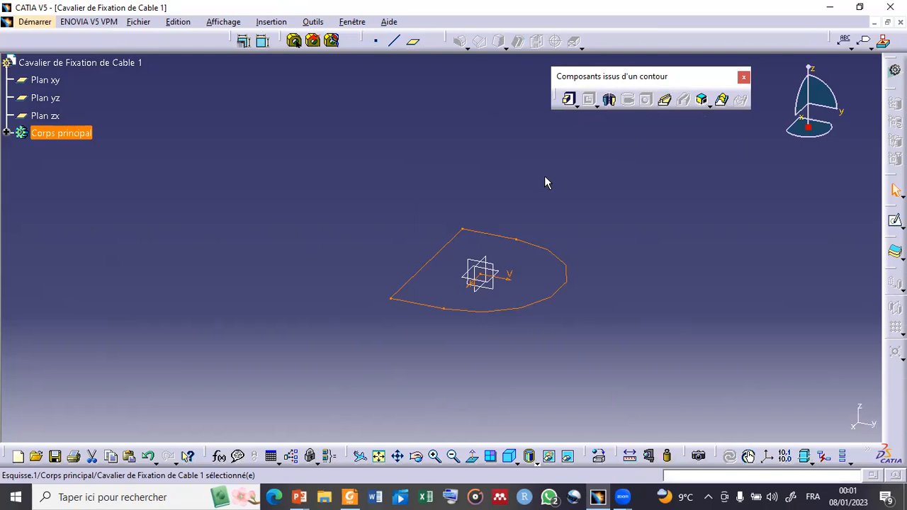
- Extrude the arch sketch with a length of 3 mm and symmetric extension
left_click(571, 100)
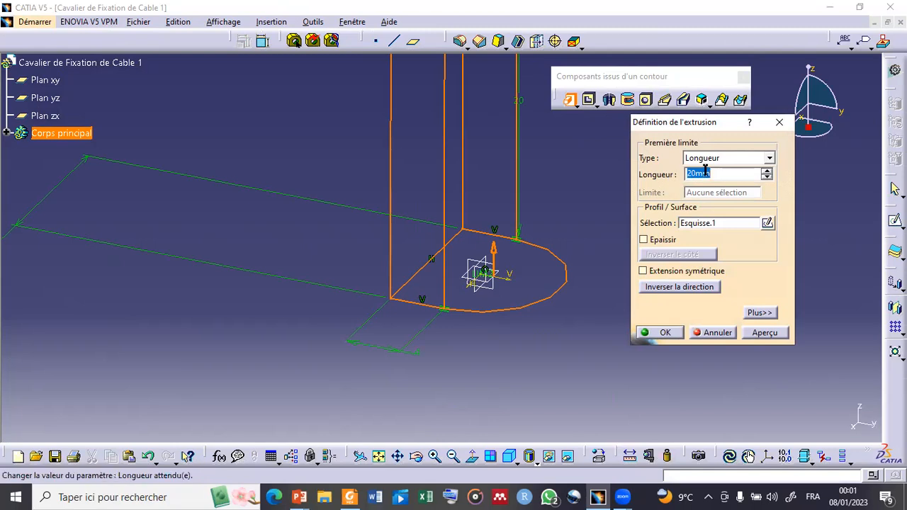
type("3")
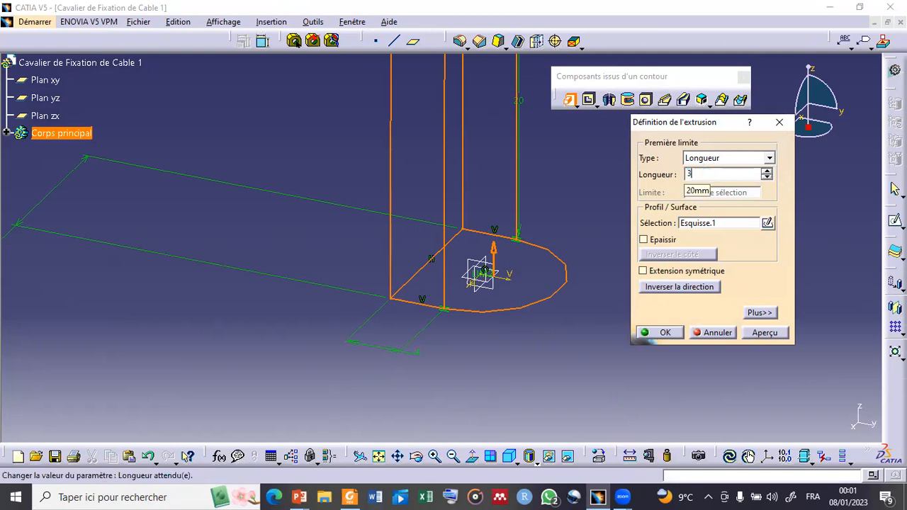
left_click(763, 332)
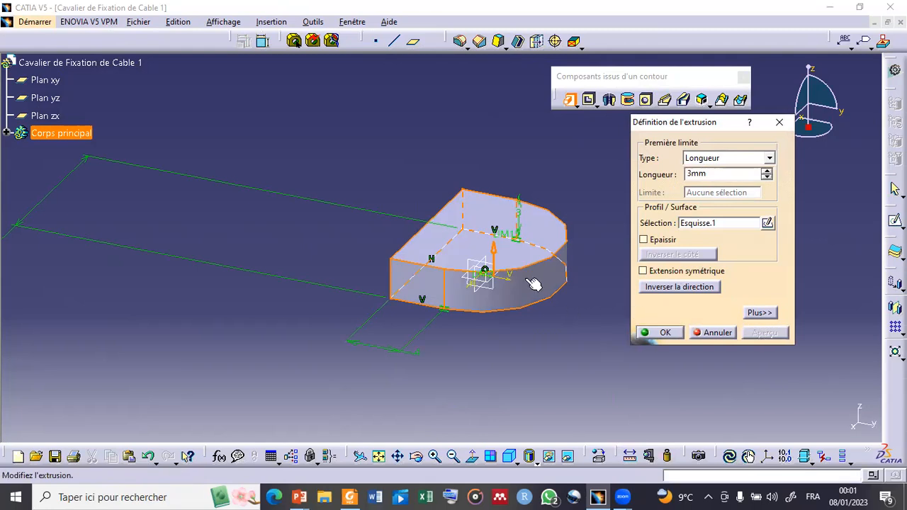
left_click(416, 456)
left_click_drag(496, 354, 594, 258)
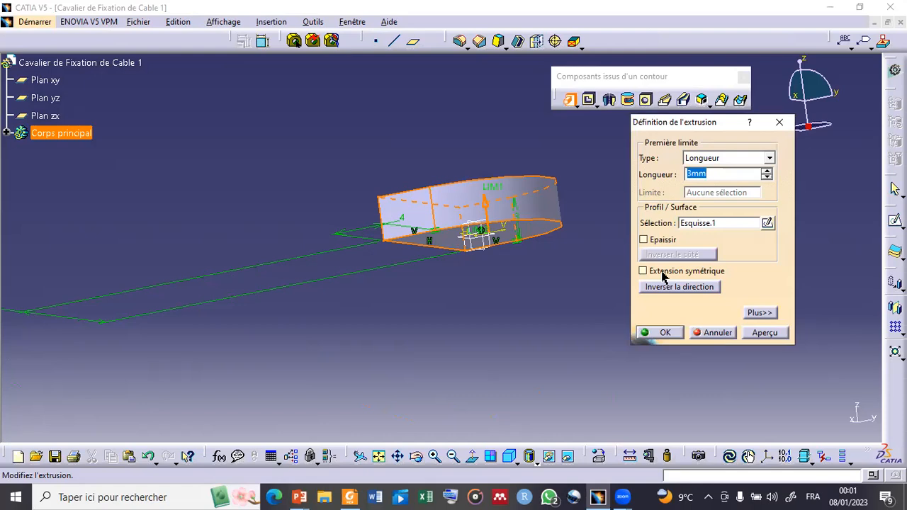
left_click(663, 274)
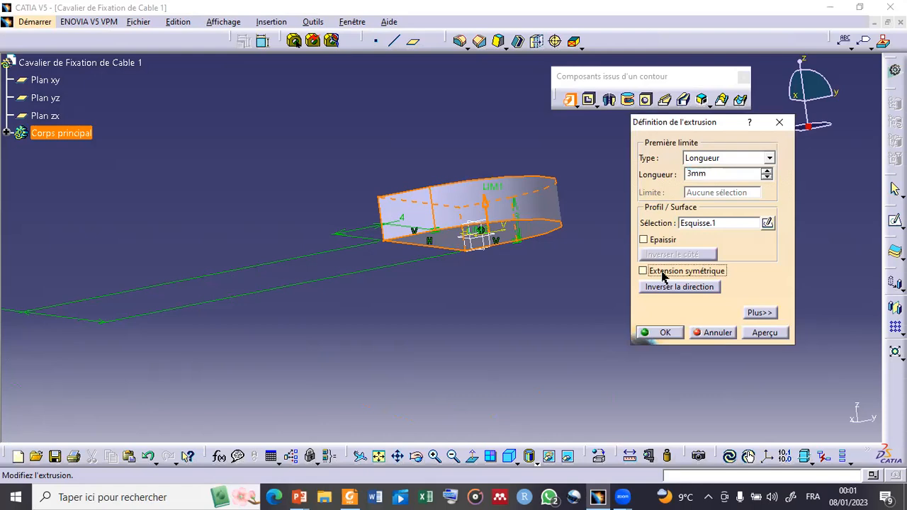
left_click(777, 332)
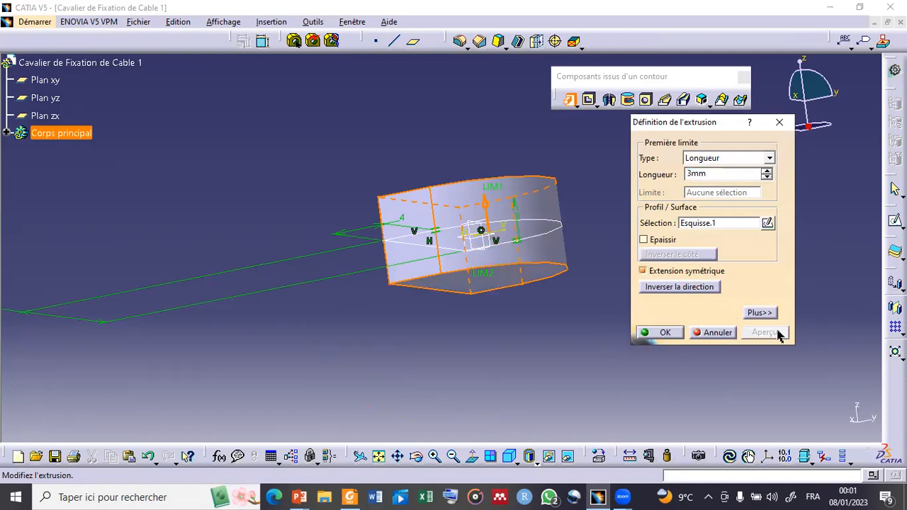
left_click(666, 332)
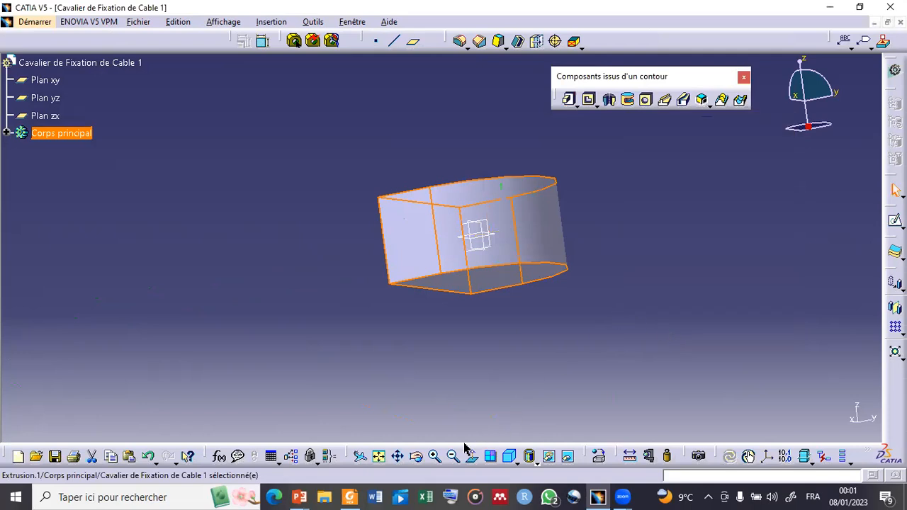
- Inspect the extruded arch block from another angle and consult the reference slide
left_click(416, 456)
left_click_drag(494, 306, 397, 206)
key("alt+Tab")
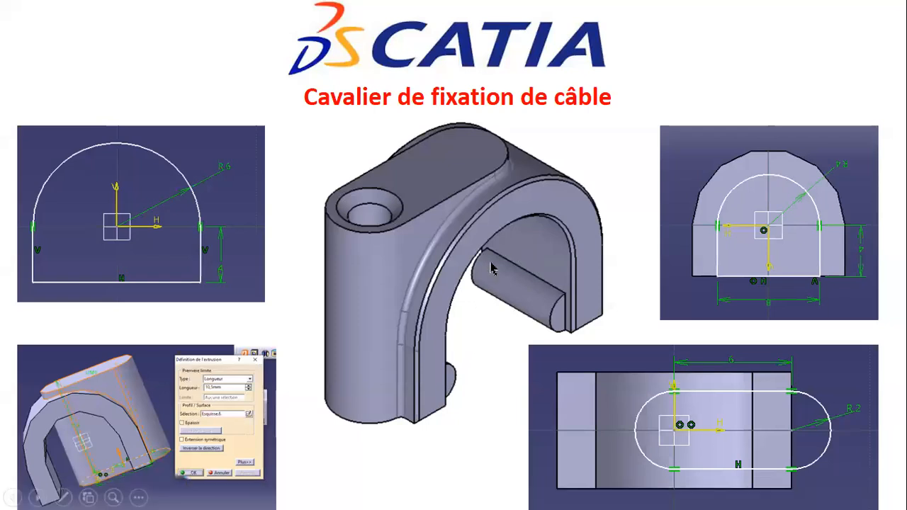
- Open a new sketch on the flat arch-shaped face of the extruded block
key("alt+Tab")
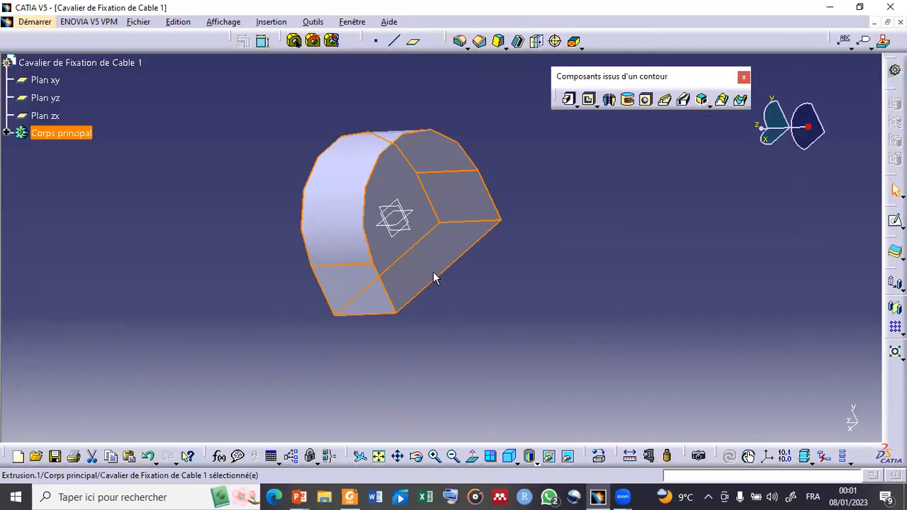
left_click(418, 196)
left_click(425, 199)
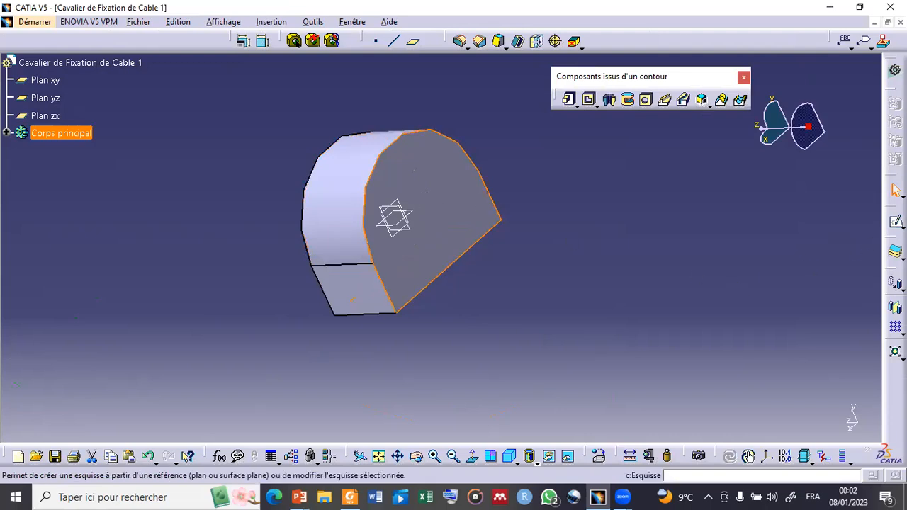
left_click(895, 222)
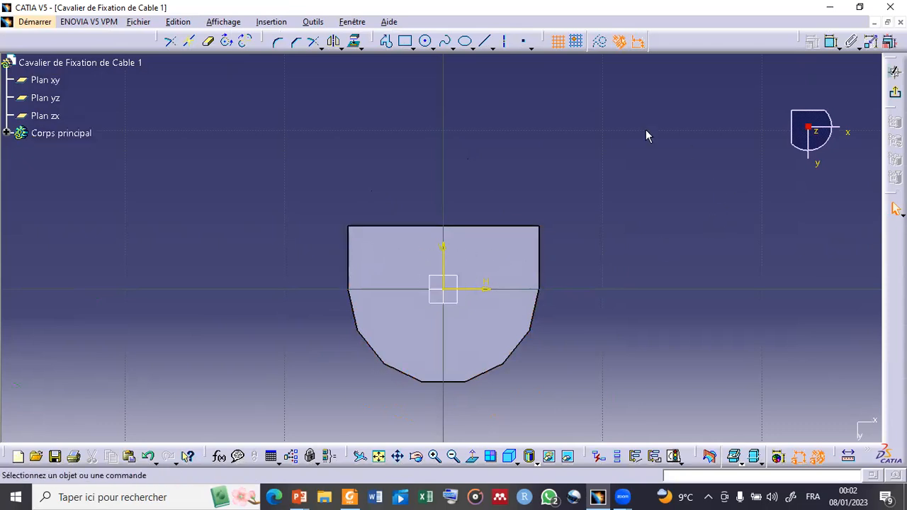
- Draw a closed inner arch profile with a straight base edge, two parallel sides and a tangent arc of about 4.1 mm radius
left_click(386, 41)
left_click(384, 228)
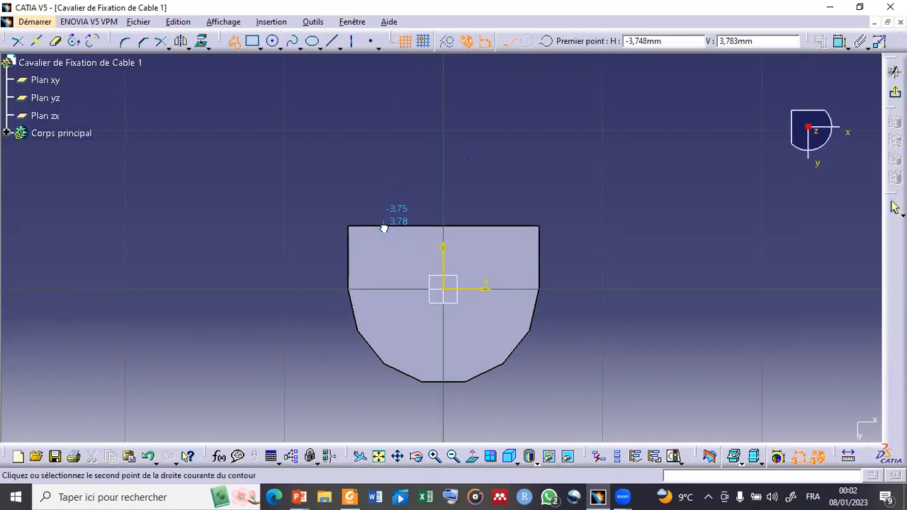
left_click(515, 229)
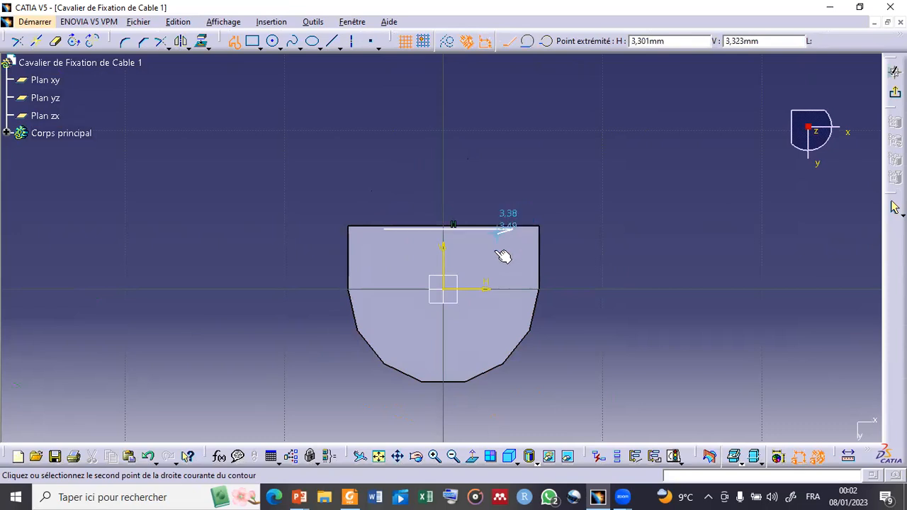
left_click(511, 321)
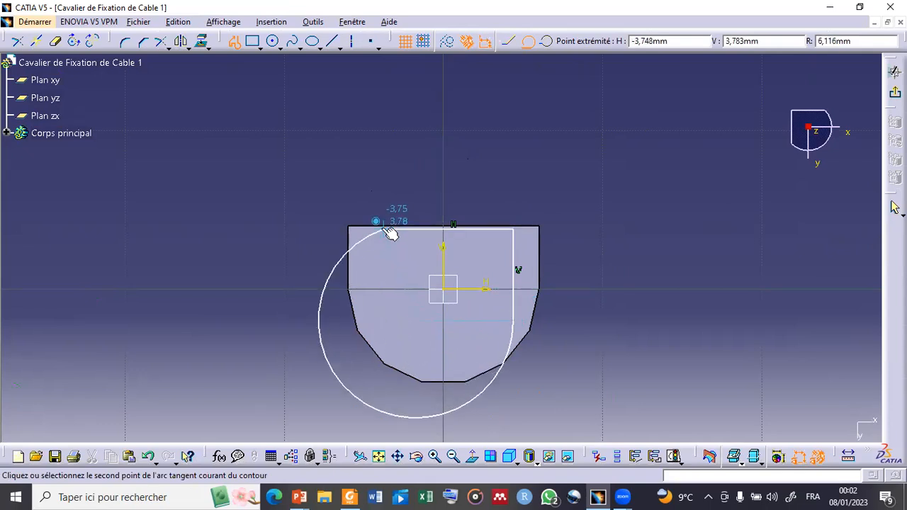
left_click(386, 323)
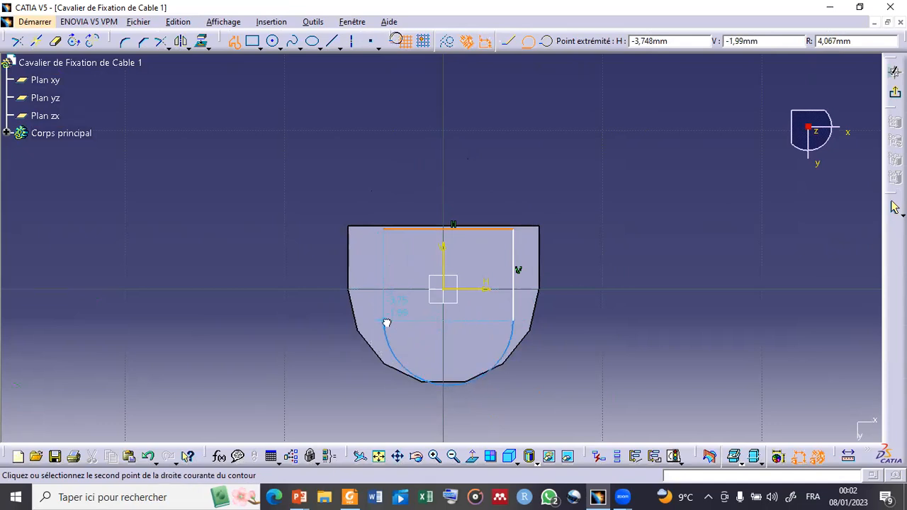
left_click(385, 229)
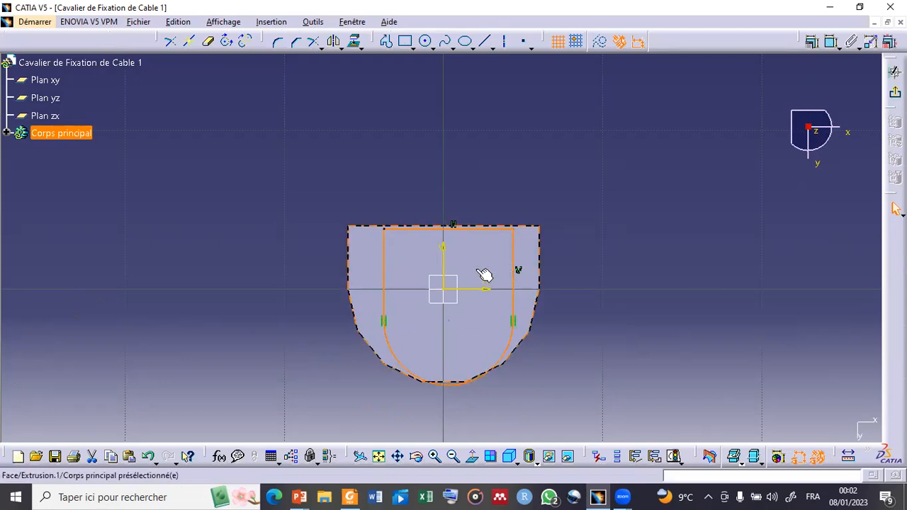
left_click(484, 230, "ctrl")
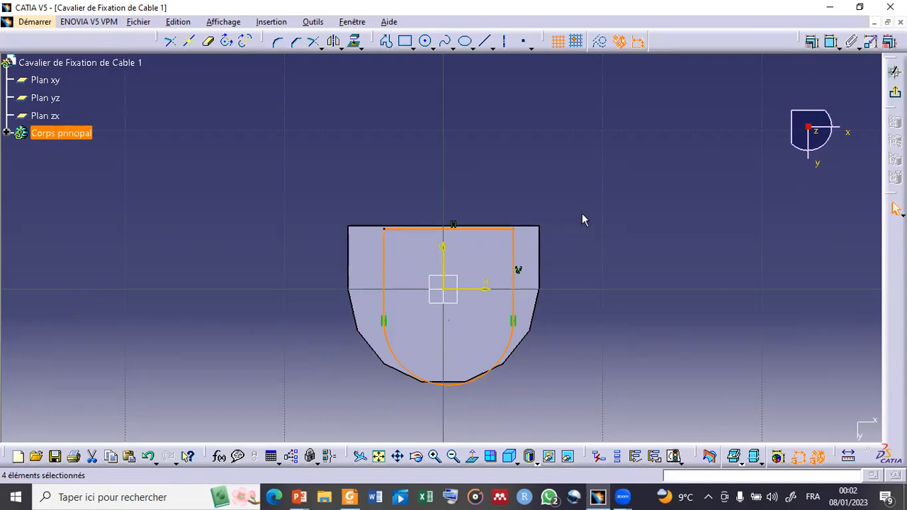
left_click(535, 228, "ctrl")
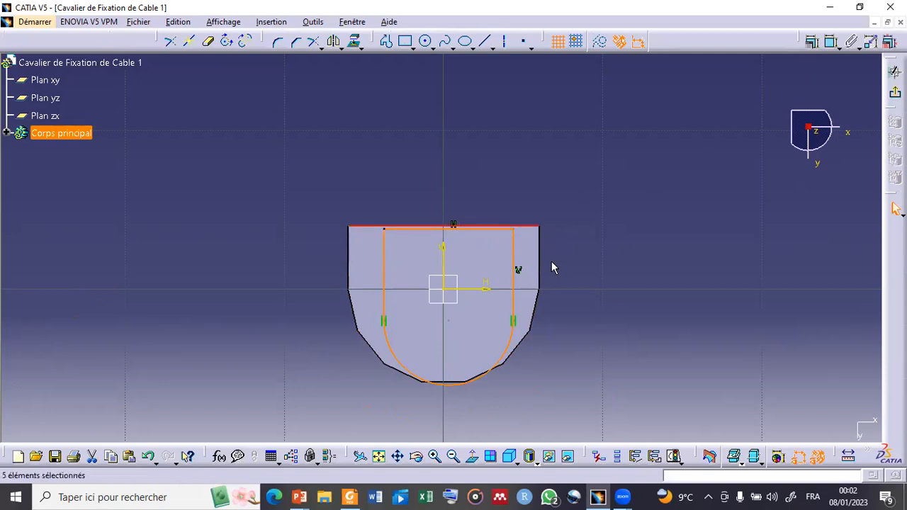
left_click(501, 229, "ctrl")
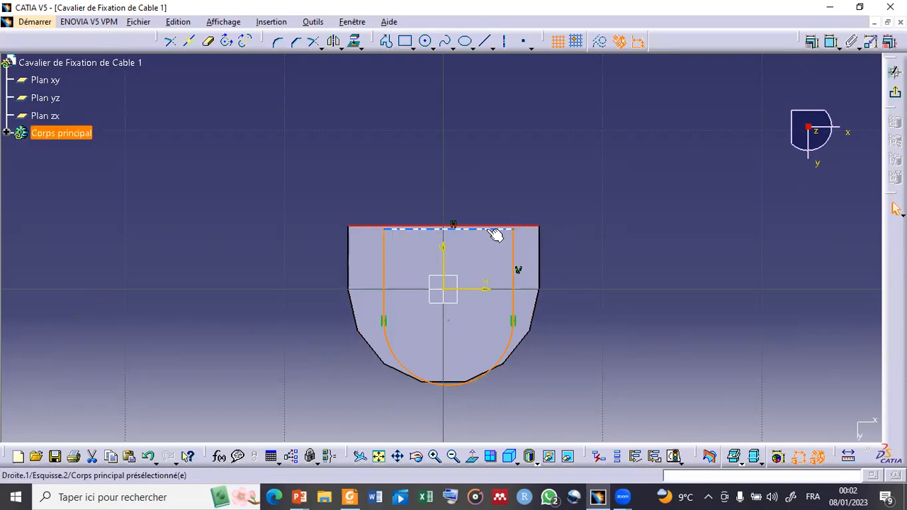
left_click(815, 44)
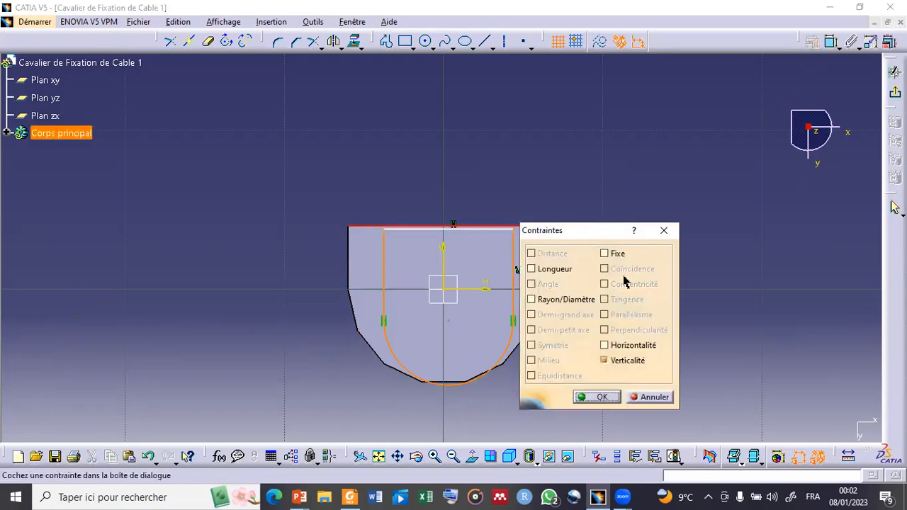
left_click(639, 396)
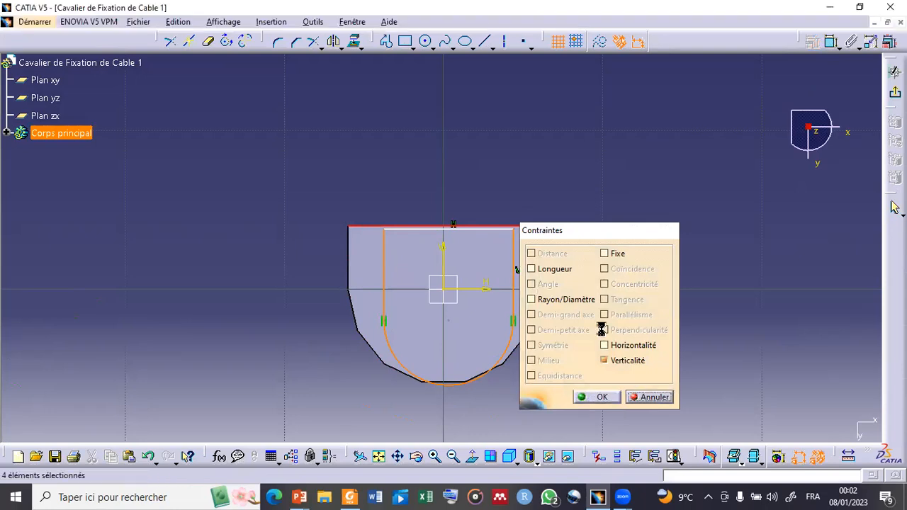
left_click(596, 272)
- Make the inner profile's straight base line coincident with the block's straight edge using a Coïncidence constraint
middle_click_drag(596, 271, 587, 168)
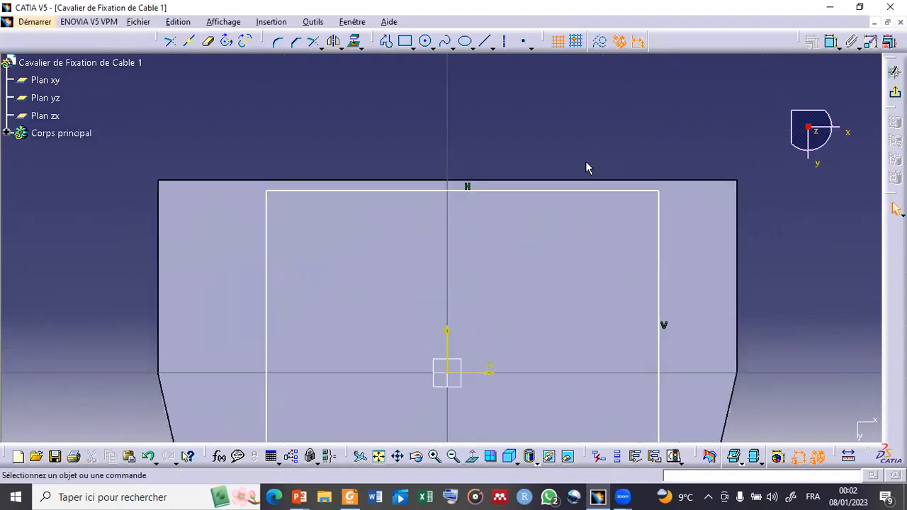
left_click(553, 186)
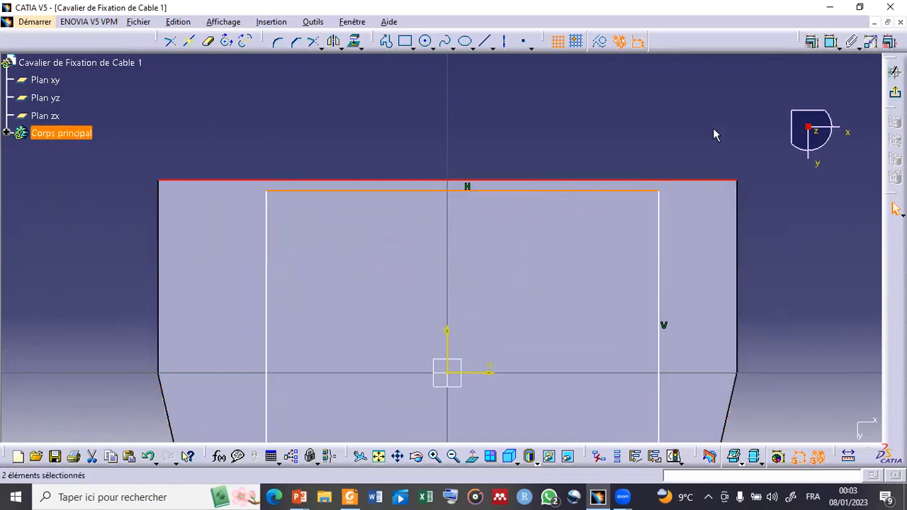
left_click(813, 43)
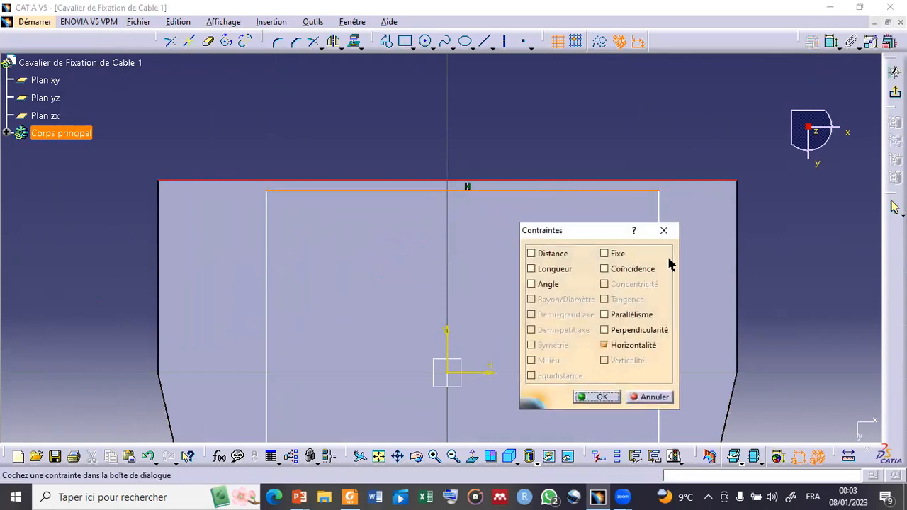
left_click(629, 269)
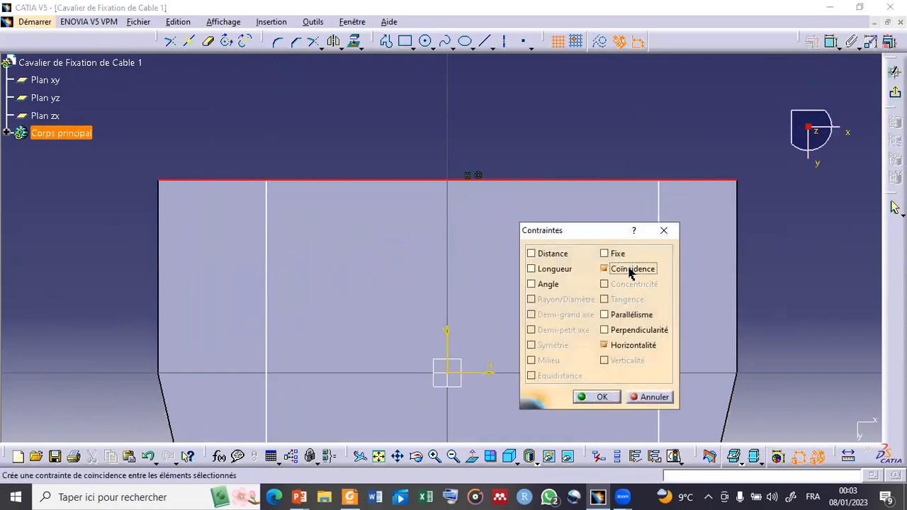
left_click(599, 397)
- Check the reference slide for the inner arch, add a radius dimension to the profile's arc and set it to 4 mm
mouse_move(602, 304)
middle_mouse_down()
mouse_move(614, 306)
mouse_move(614, 359)
mouse_move(593, 229)
mouse_move(585, 235)
middle_mouse_up()
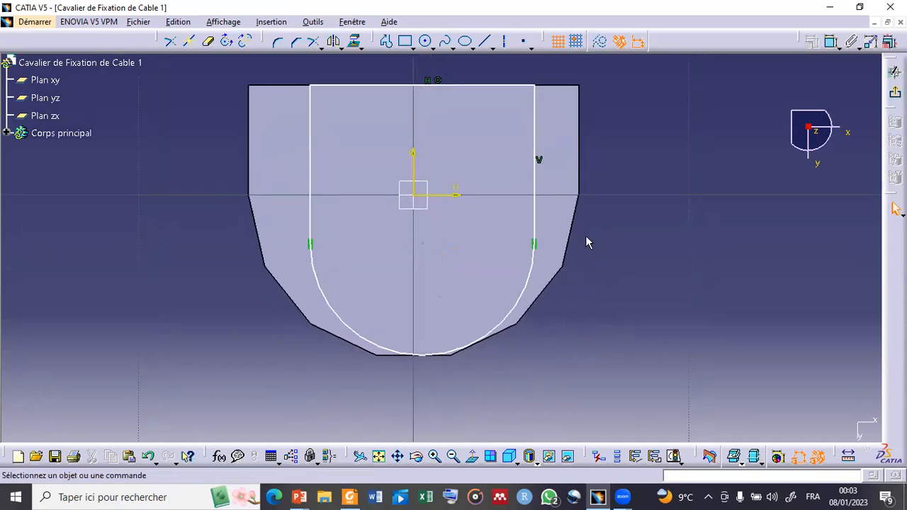
key("alt+Tab")
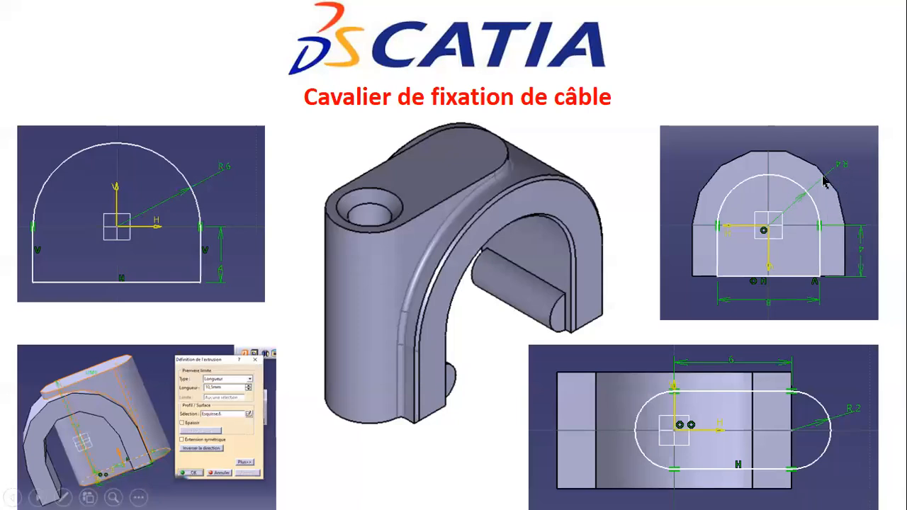
key("alt+Tab")
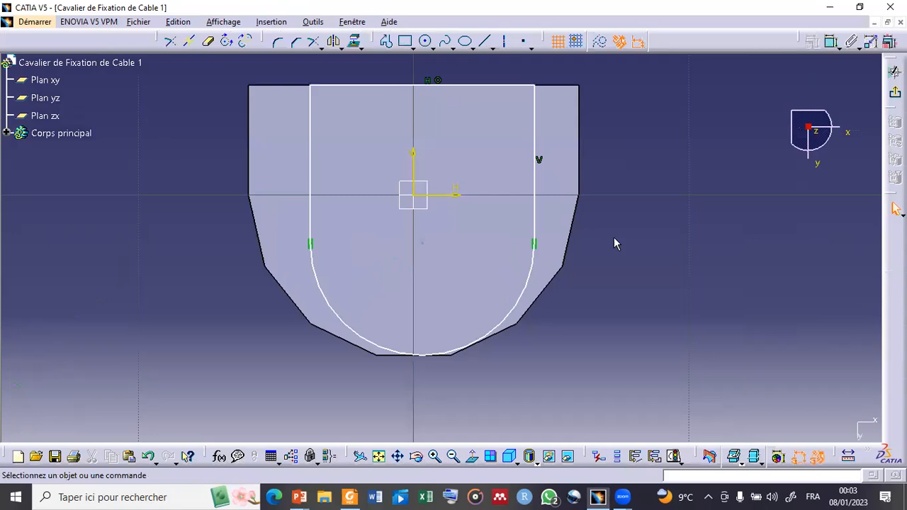
left_click(830, 43)
left_click(519, 304)
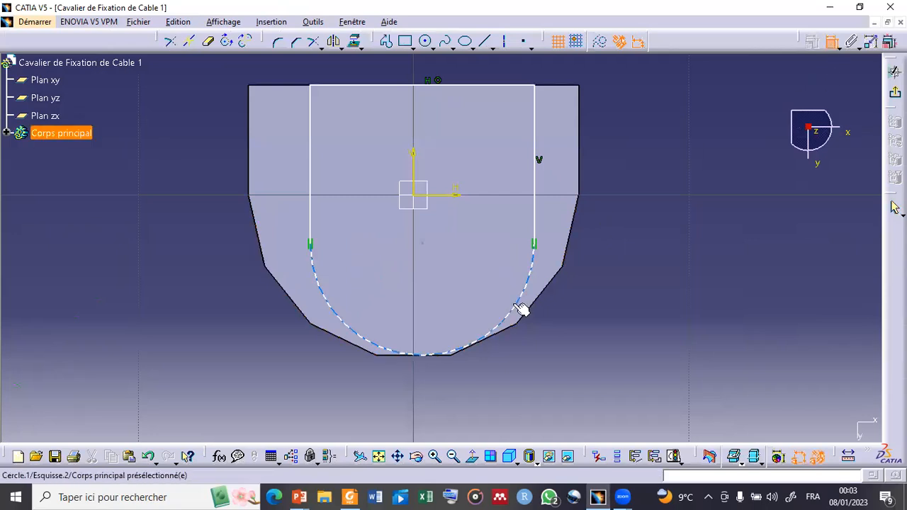
left_click(564, 365)
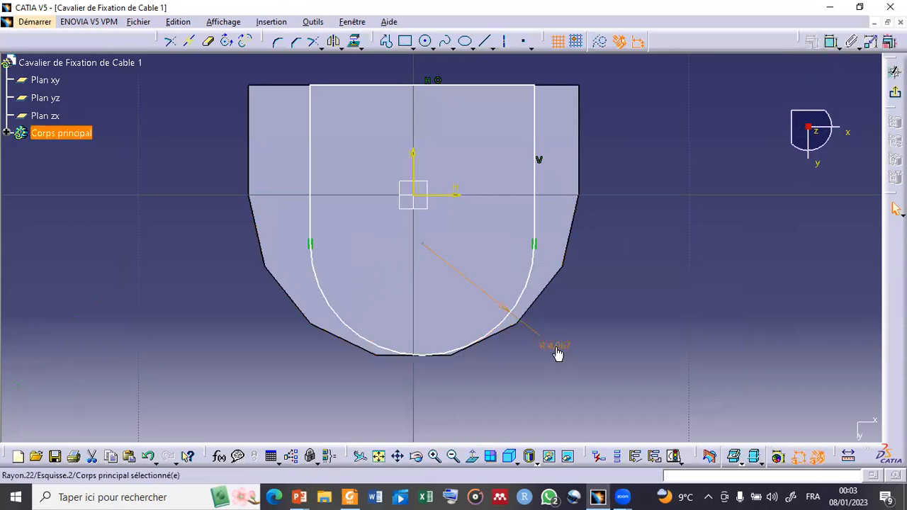
double_click(556, 346)
type("4")
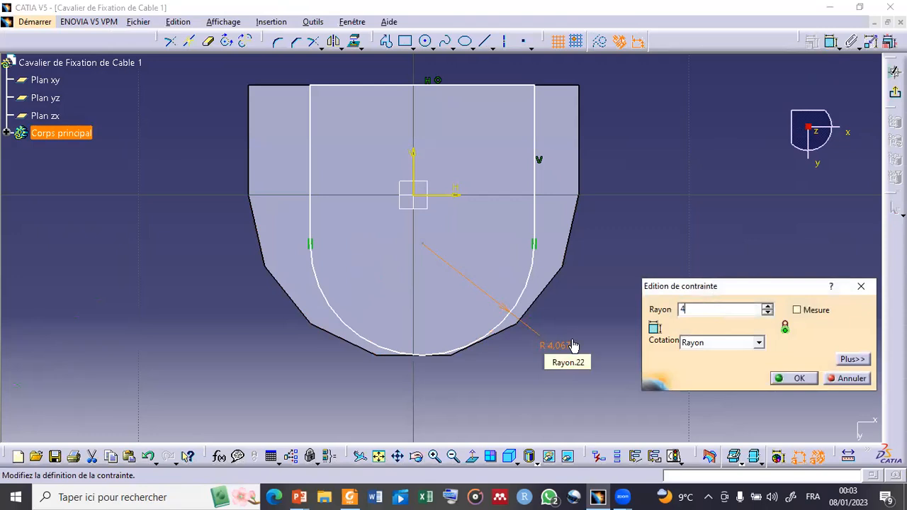
left_click(780, 379)
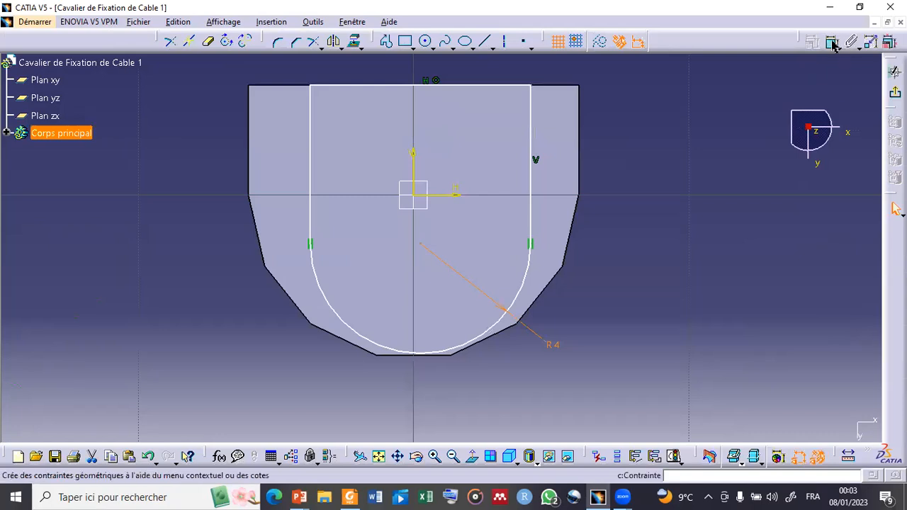
- Dimension the inner profile's straight vertical side and set its length to 4 mm
left_click(832, 42)
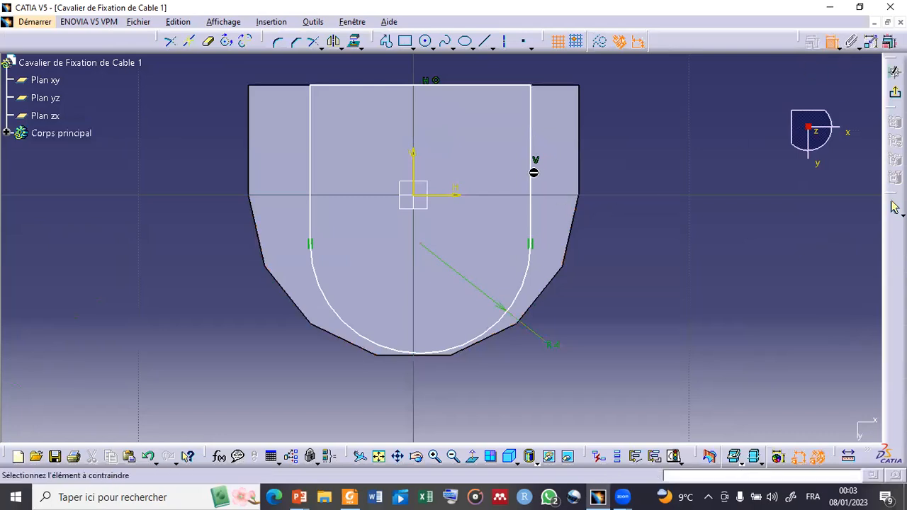
left_click(533, 173)
left_click(661, 191)
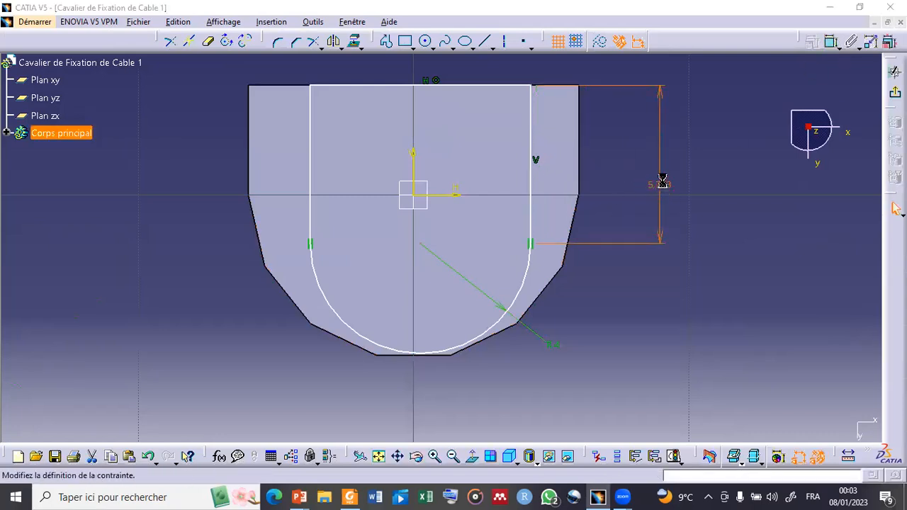
double_click(662, 181)
type("4")
left_click(796, 361)
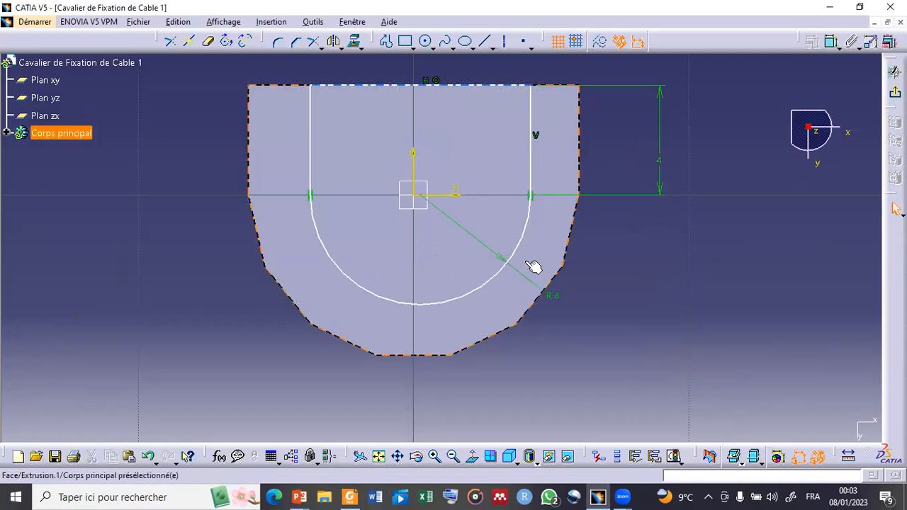
- Exit the sketch and cut the inner arch profile through the block as a pocket with the limit type Jusqu'au suivant
left_click(895, 209)
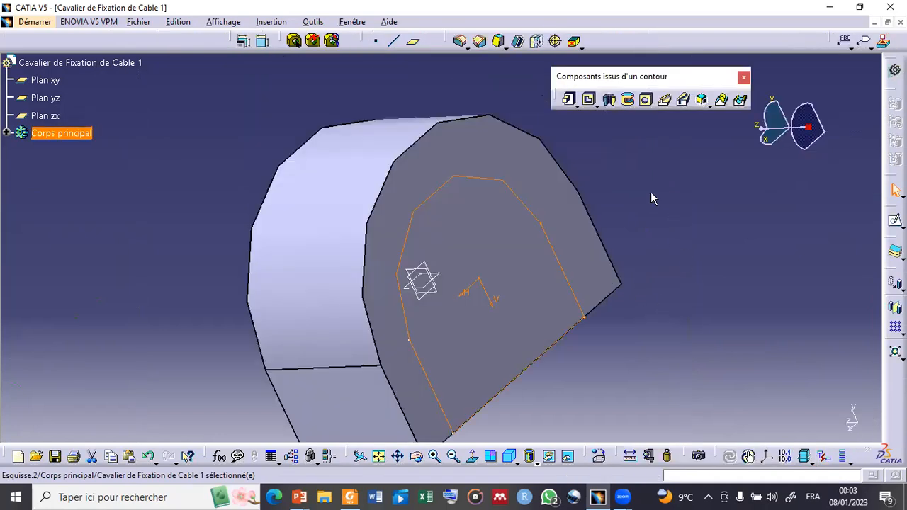
left_click(589, 100)
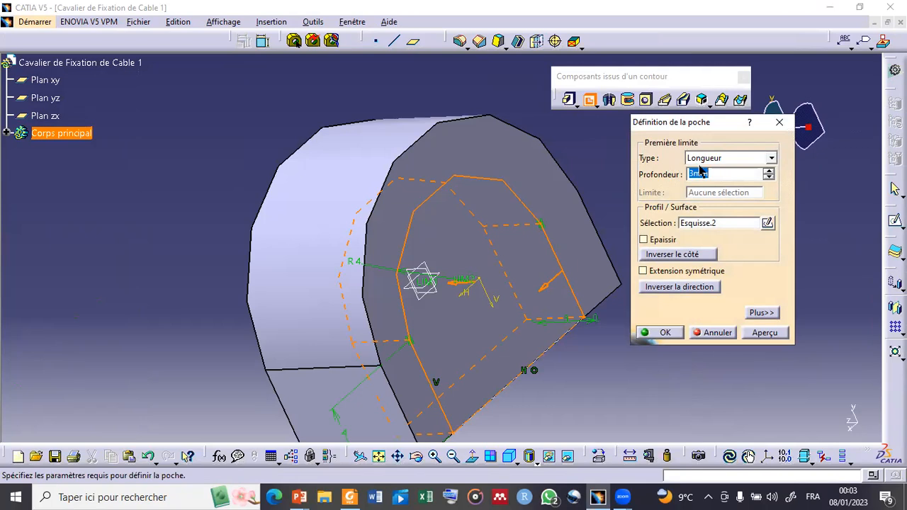
left_click(772, 158)
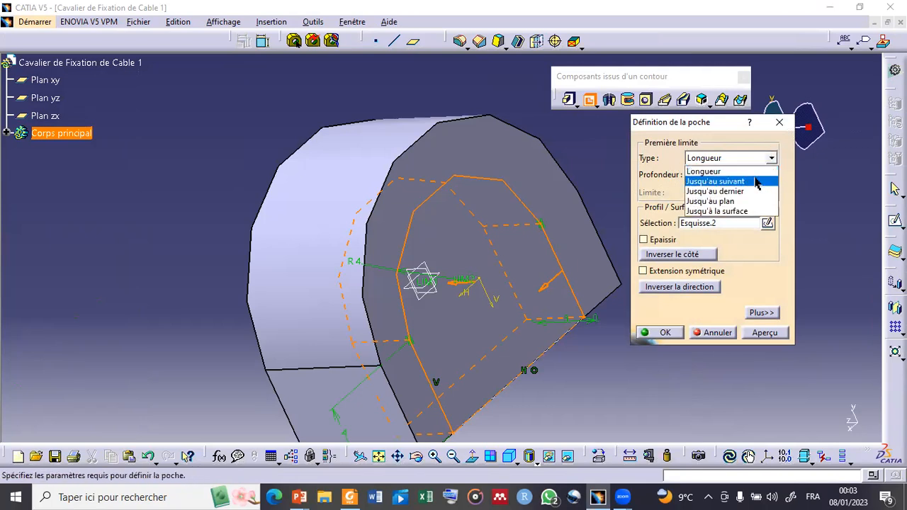
left_click(756, 182)
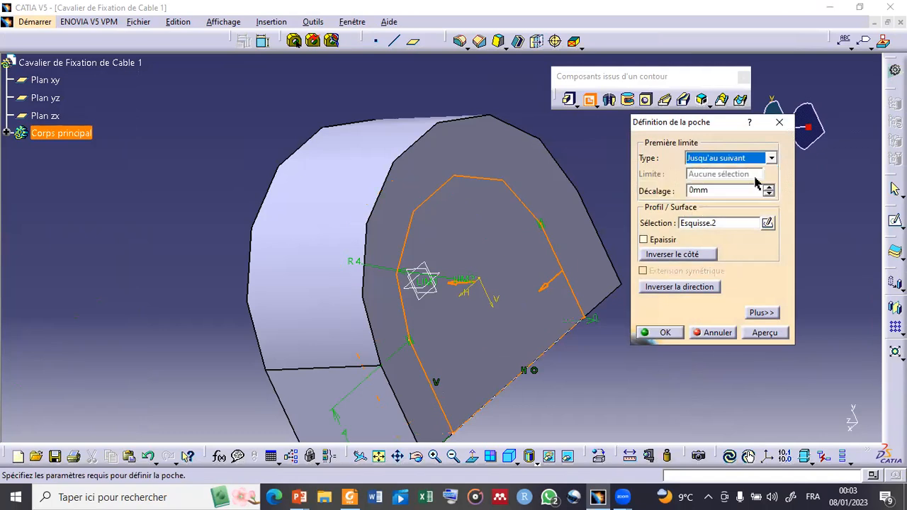
left_click(762, 335)
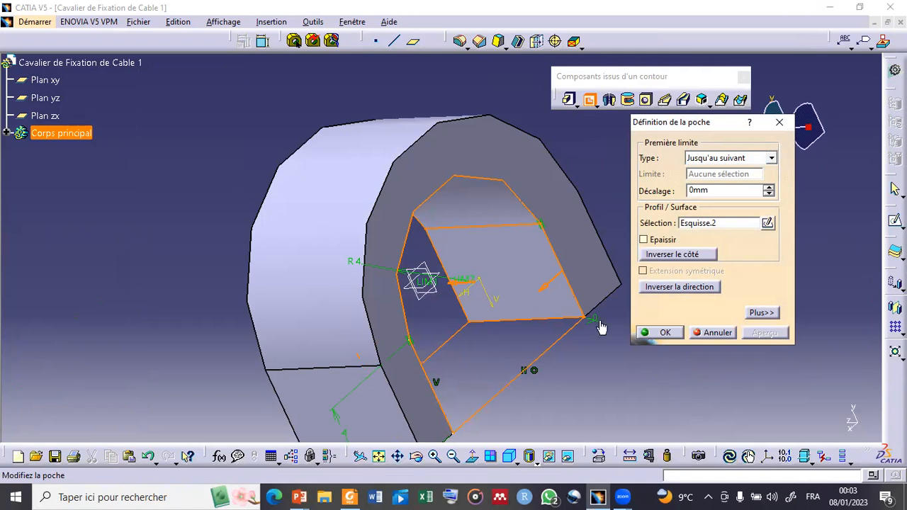
left_click(664, 333)
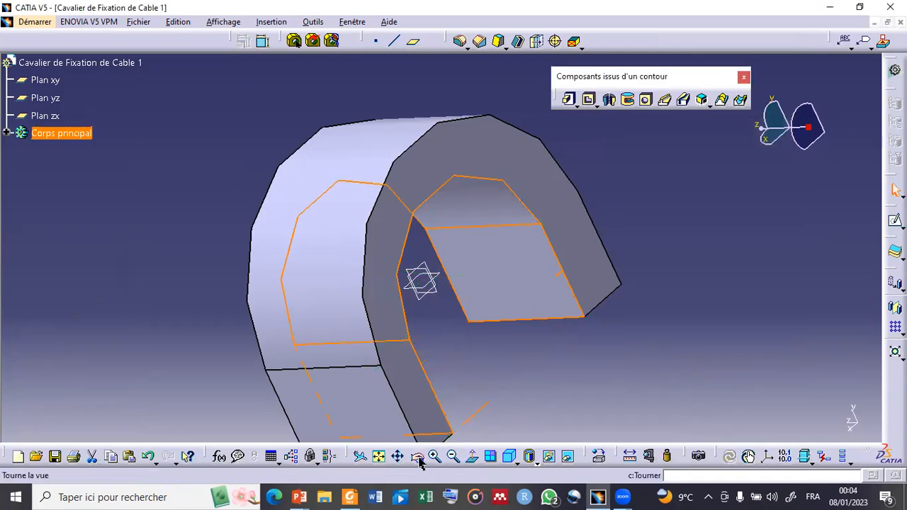
- Check the reference slide and open a new sketch on the flat end face of the arch leg on the positive x side
middle_click_drag(430, 360, 622, 288)
key("alt+Tab")
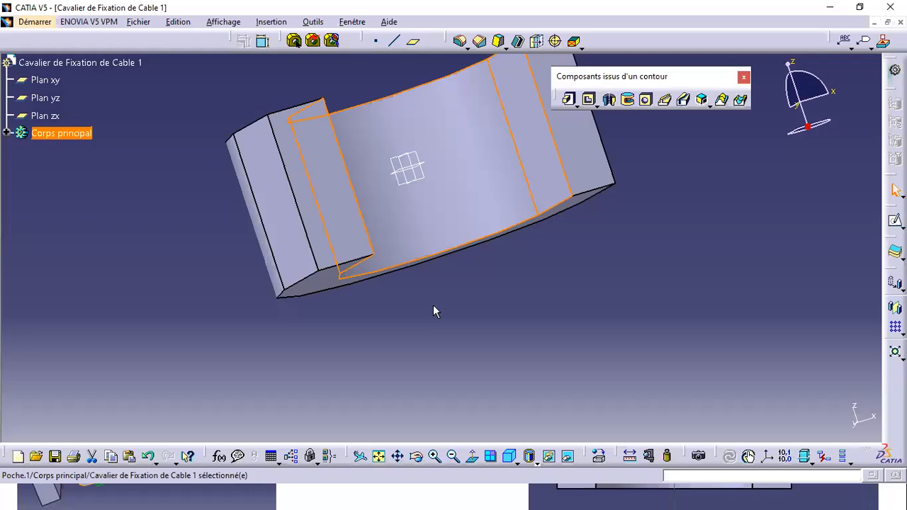
left_click(579, 145)
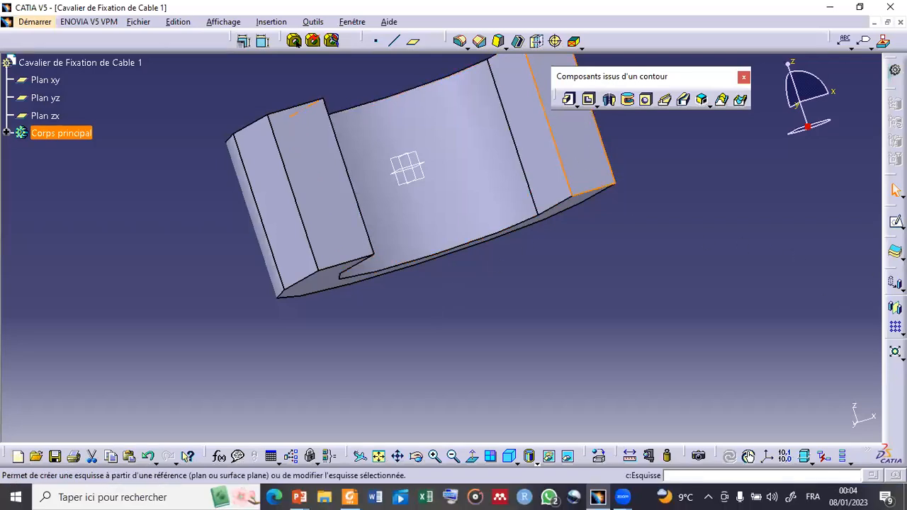
left_click(894, 224)
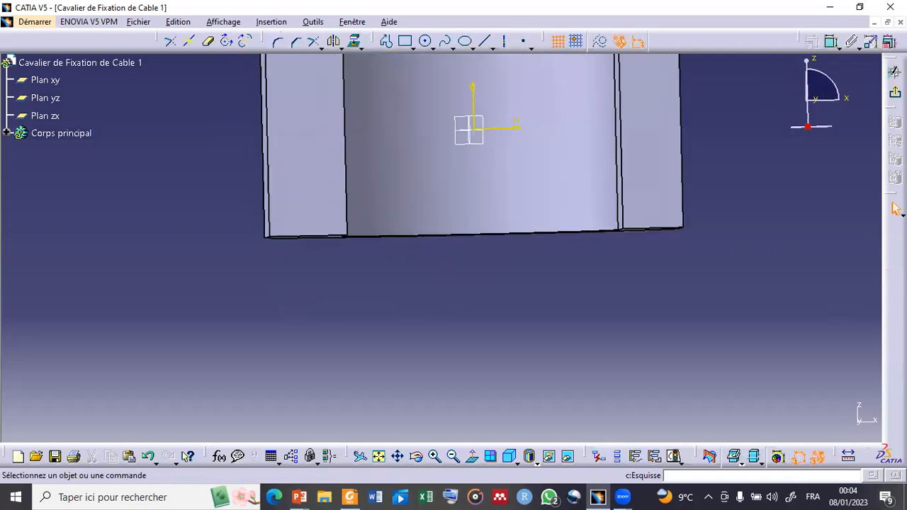
middle_click(584, 155)
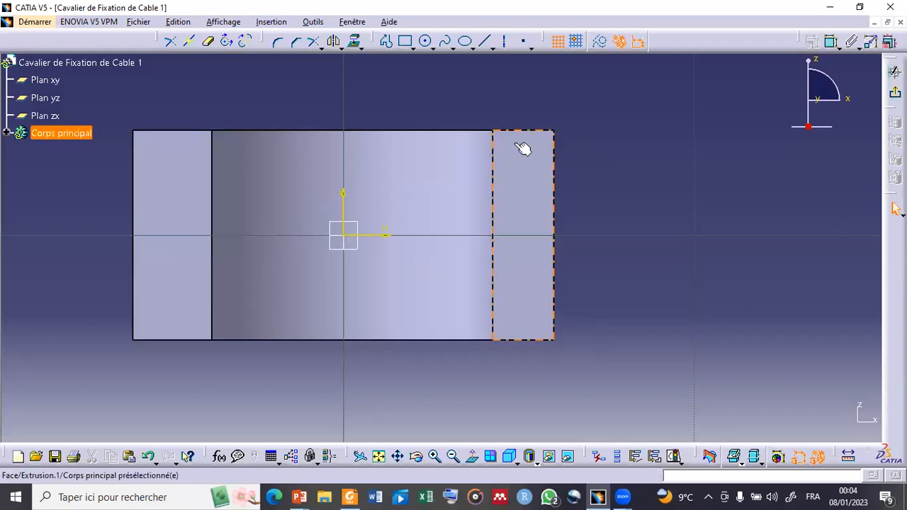
- Sketch a closed oblong profile with two horizontal lines from the vertical axis to the block's edge, joined by tangent arcs, starting about 1.66 mm above the origin
left_click(385, 41)
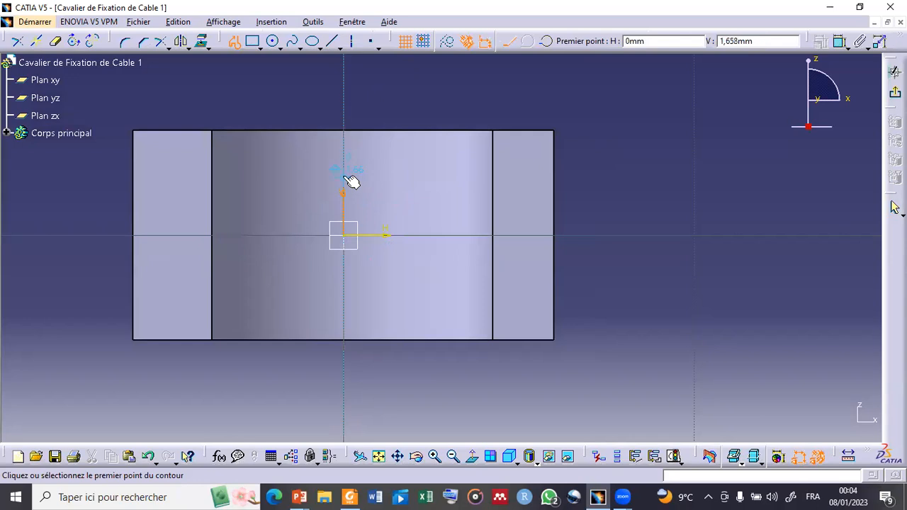
left_click(347, 174)
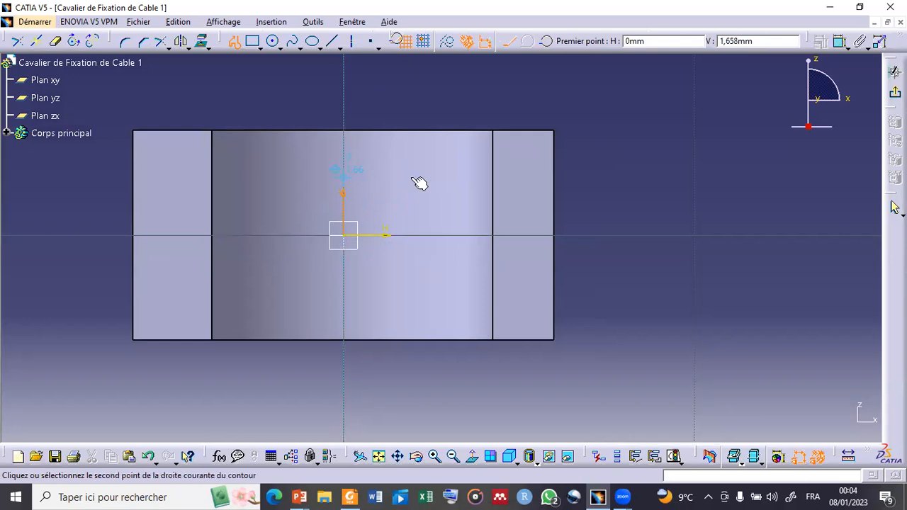
left_click(555, 177)
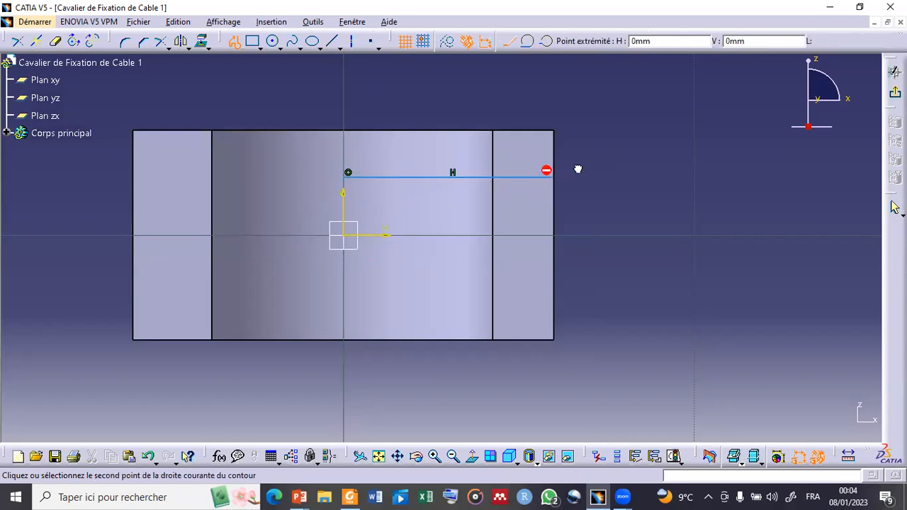
left_click_drag(584, 184, 593, 212)
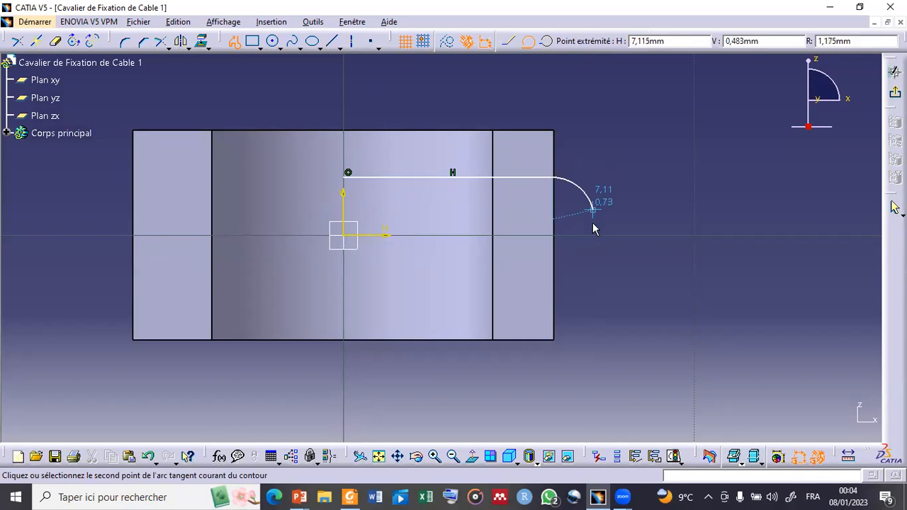
left_click(554, 292)
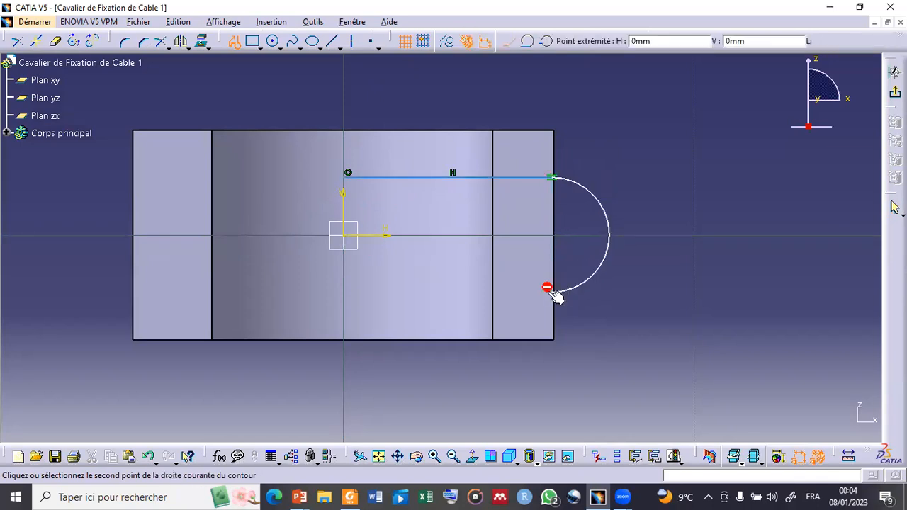
left_click(348, 292)
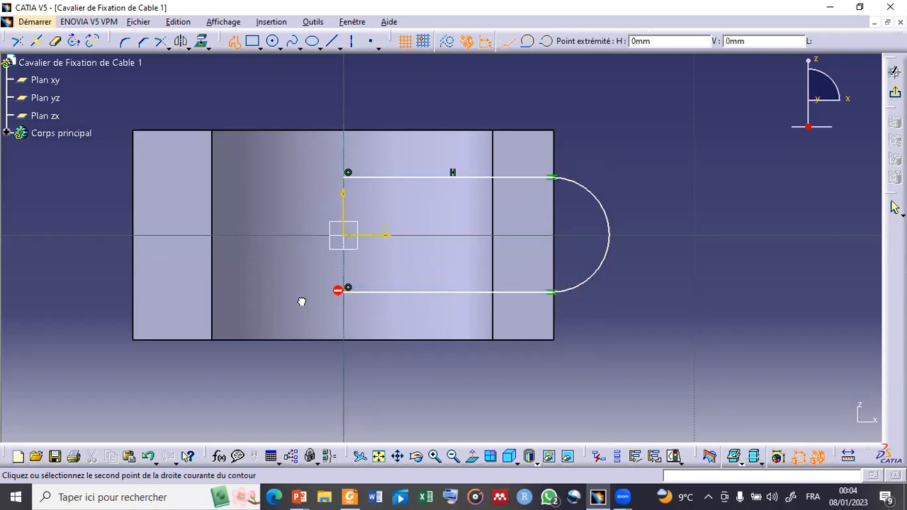
left_click(348, 174)
left_click(634, 227)
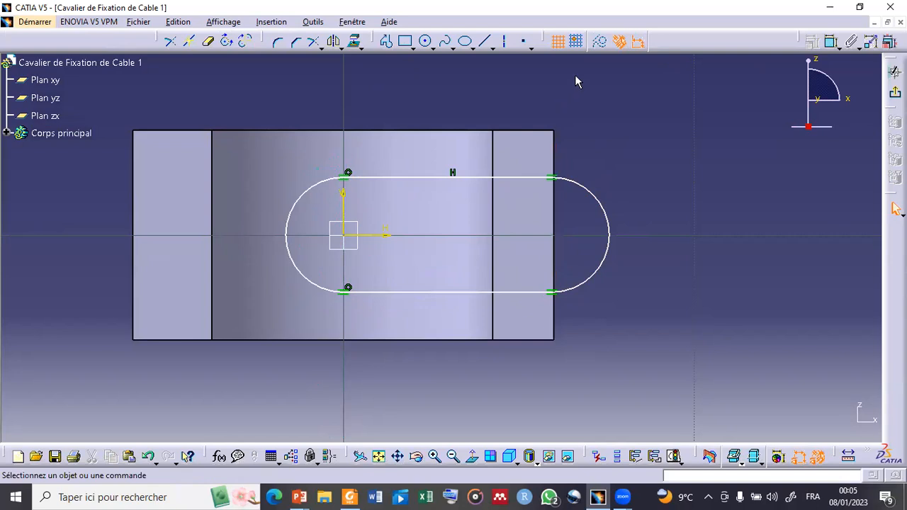
- Add a radius dimension to the oblong profile's outer arc and set it to 2 mm
left_click(832, 41)
left_click(614, 234)
left_click(654, 228)
double_click(654, 221)
type("2")
left_click(790, 379)
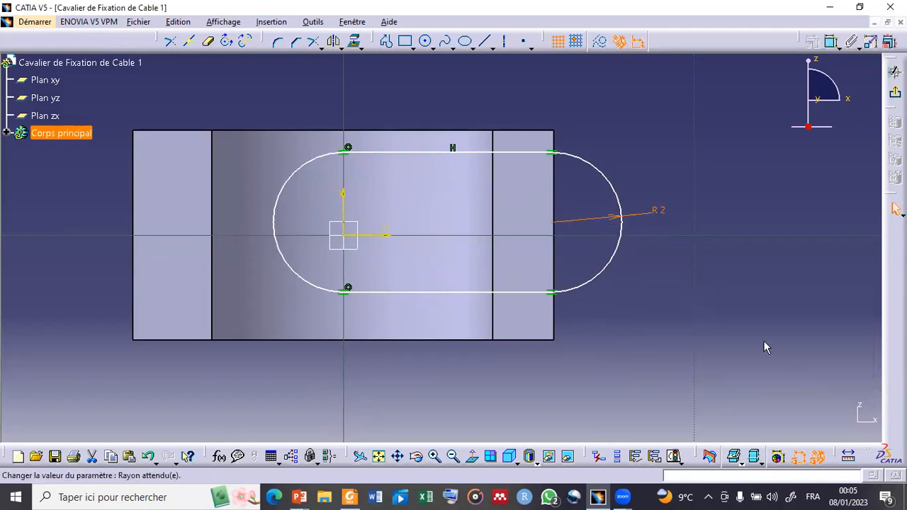
- Dimension the oblong profile's lower straight line and set its length to 6 mm
left_click(834, 44)
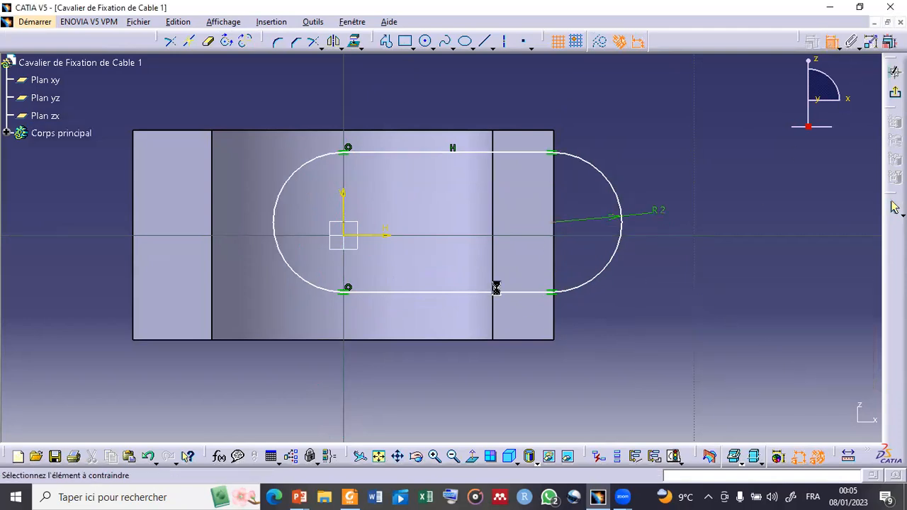
left_click(476, 384)
double_click(480, 381)
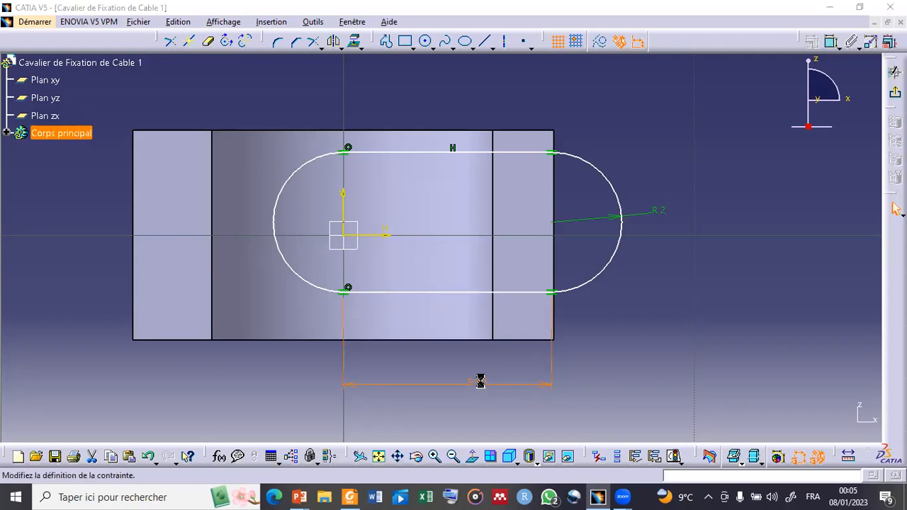
type("6")
left_click(785, 361)
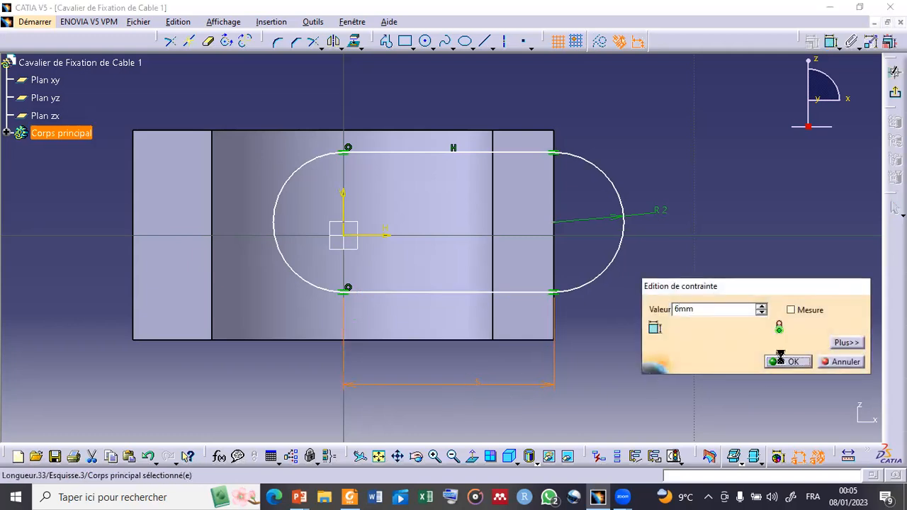
- Make the centre point of the oblong's inner arc coincident with the sketch origin using a Coïncidence constraint
mouse_move(434, 354)
middle_mouse_down()
mouse_move(413, 249)
mouse_move(363, 238)
mouse_move(444, 340)
mouse_move(486, 359)
mouse_move(522, 348)
middle_mouse_up()
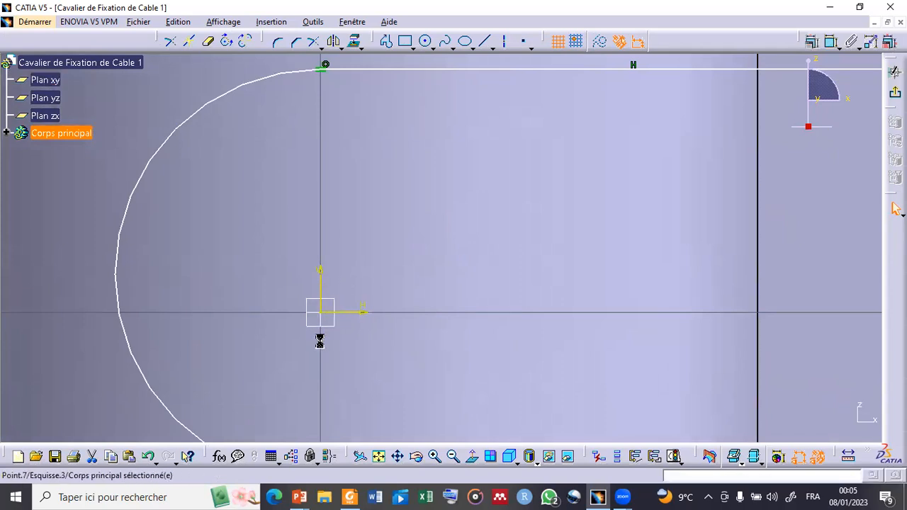
left_click(321, 313, "ctrl")
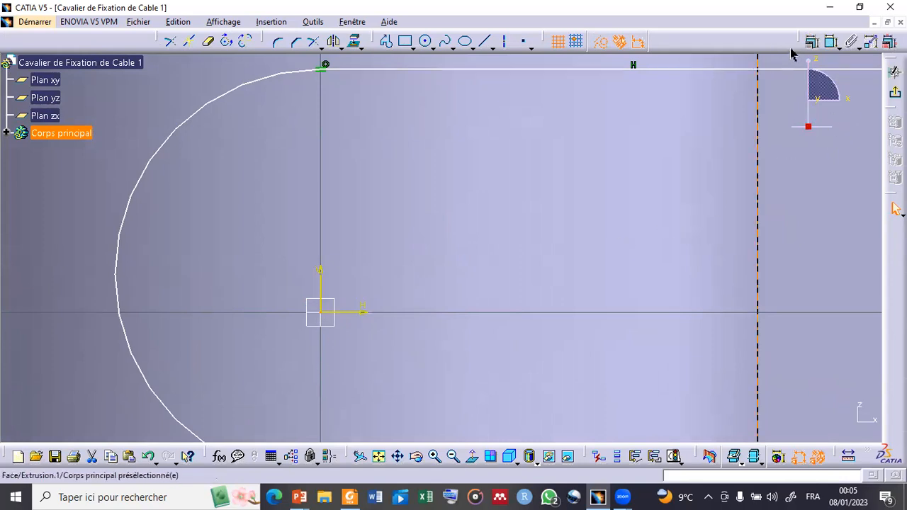
left_click(814, 42)
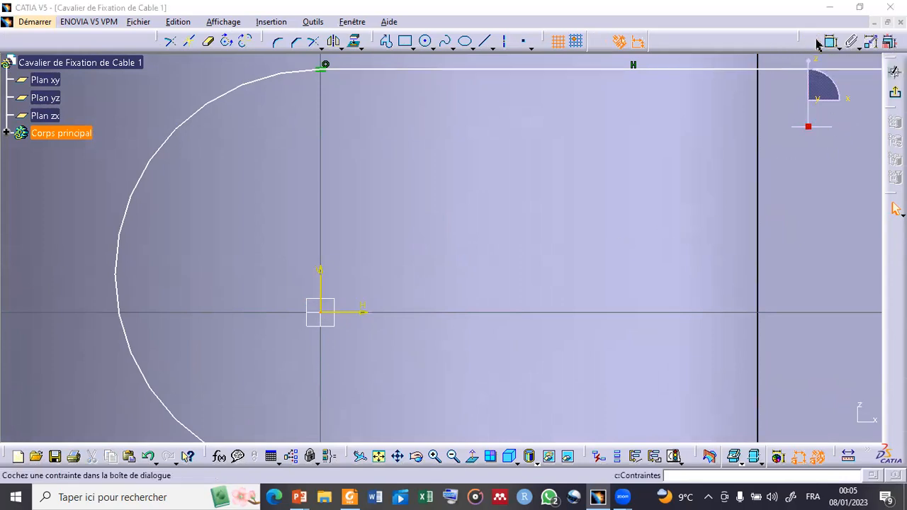
left_click(631, 270)
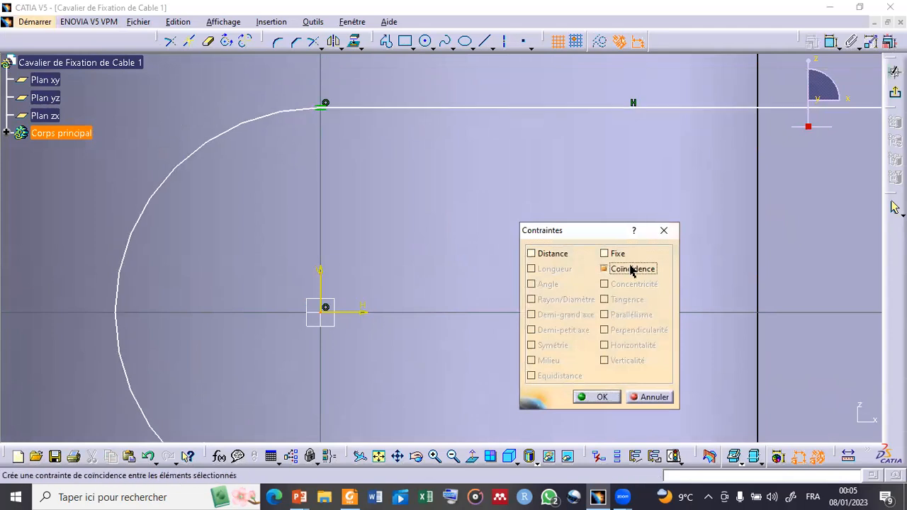
left_click(600, 397)
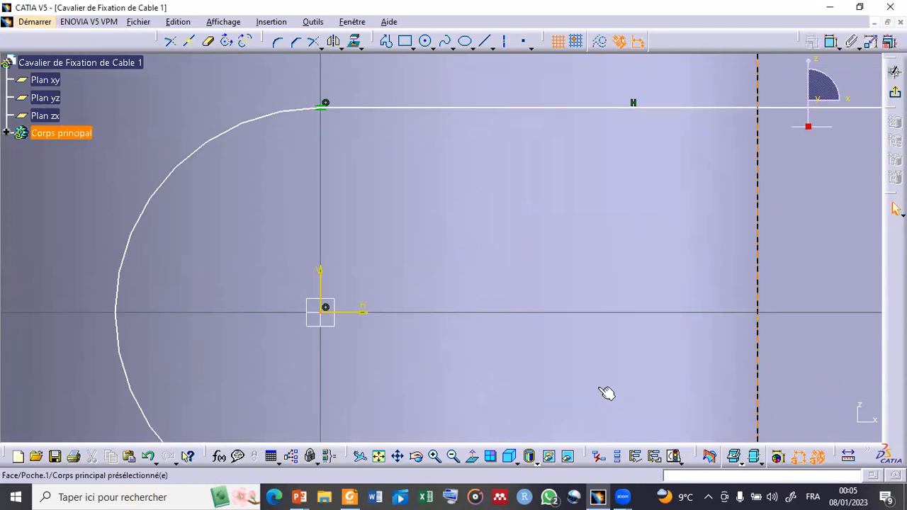
left_click(379, 456)
mouse_move(467, 296)
middle_mouse_down()
mouse_move(460, 286)
mouse_move(464, 223)
mouse_move(494, 124)
middle_mouse_up()
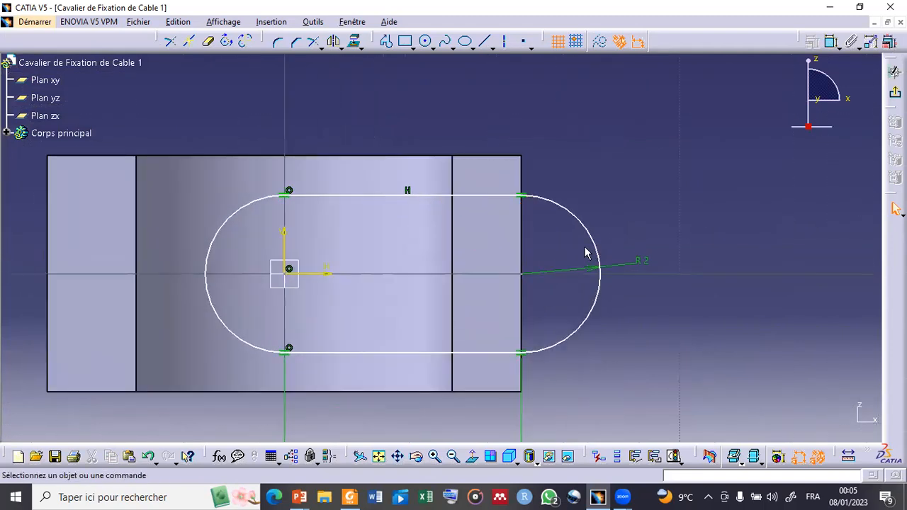
- Exit the sketch, check the reference slide for the extrusion length, and extrude the oblong profile 10,5mm in the reversed direction through the arch
left_click(894, 71)
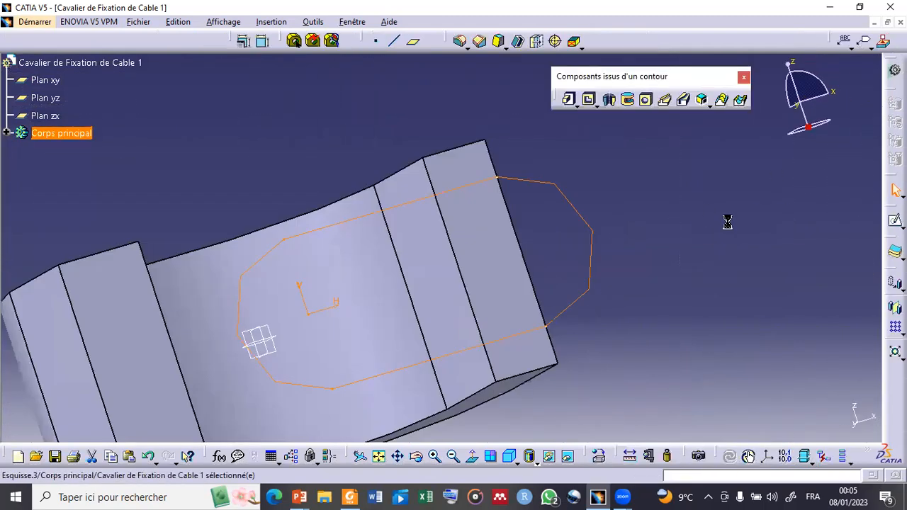
left_click(416, 455)
left_click_drag(401, 314, 614, 269)
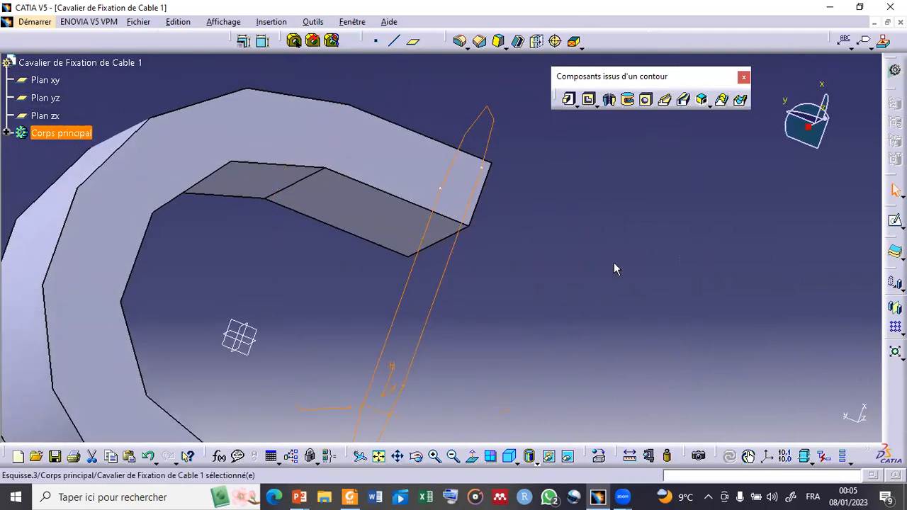
left_click(570, 100)
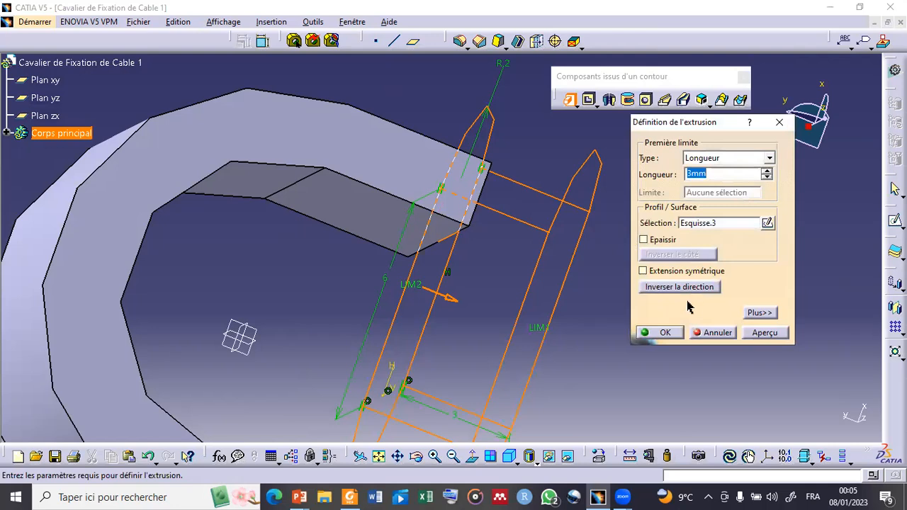
key("alt+Tab")
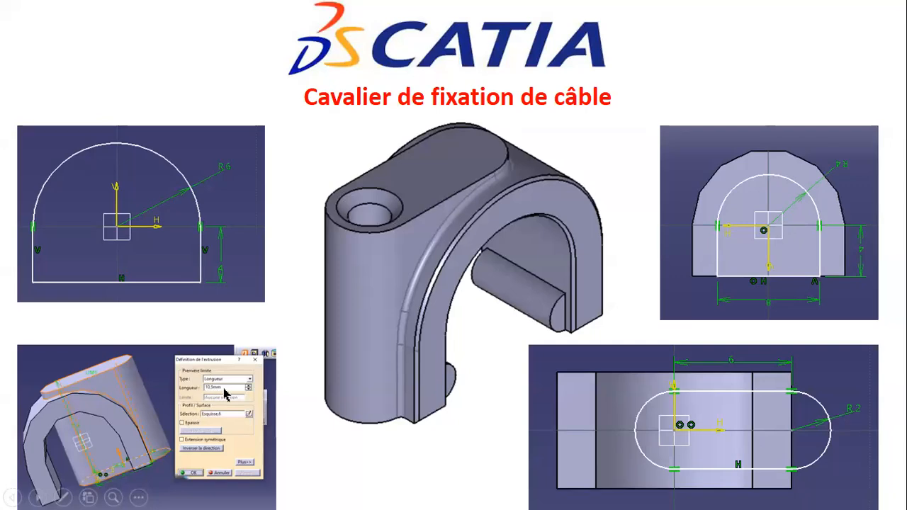
key("alt+Tab")
type("10")
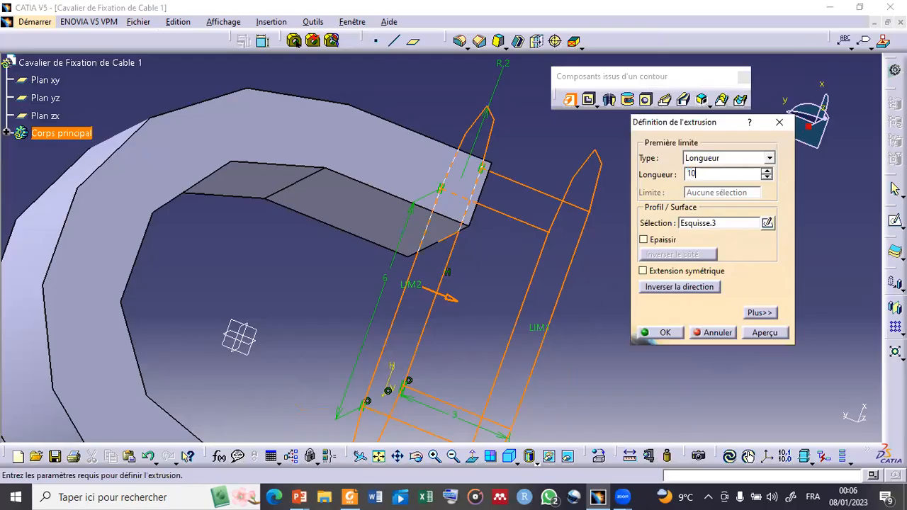
left_click(765, 333)
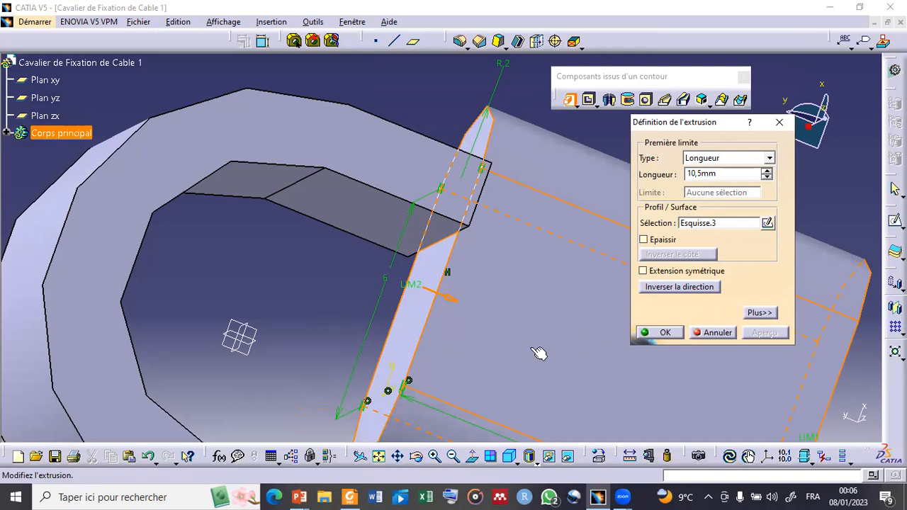
left_click(673, 287)
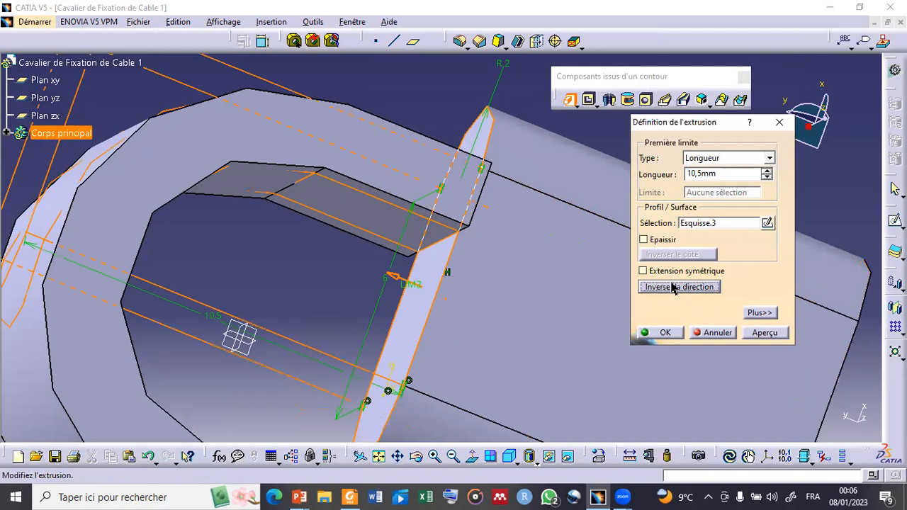
left_click(762, 331)
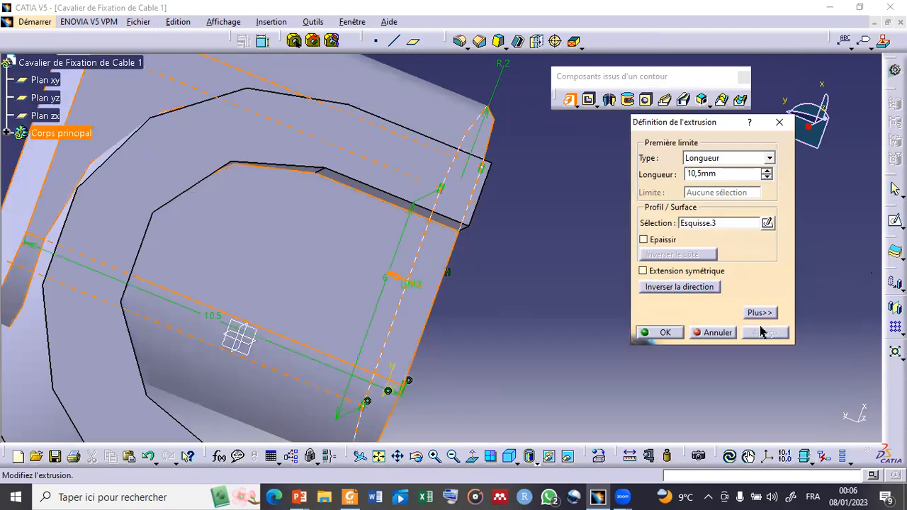
left_click(658, 332)
- Reorder the oblong extrusion (Extrusion.2) to come after Extrusion.1, ahead of the arch pocket
left_click(416, 455)
left_click_drag(248, 264, 372, 149)
middle_click_drag(398, 167, 506, 285)
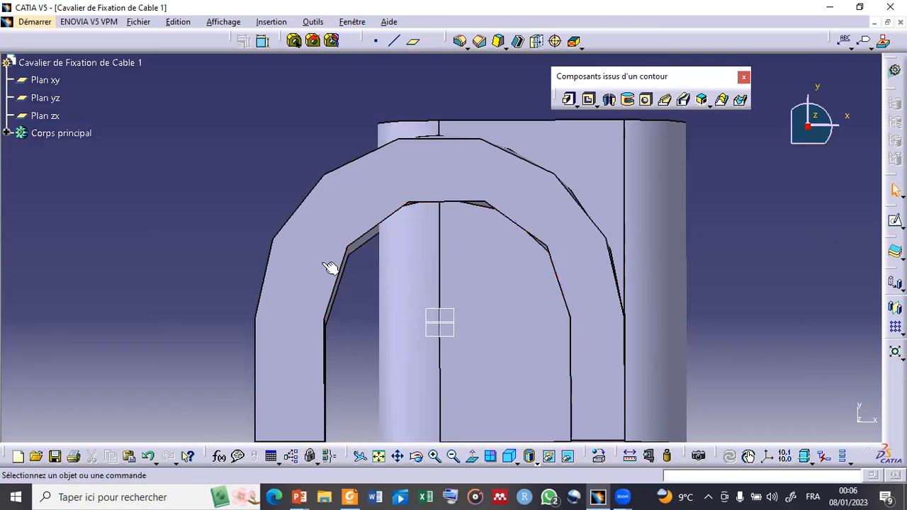
left_click(7, 133)
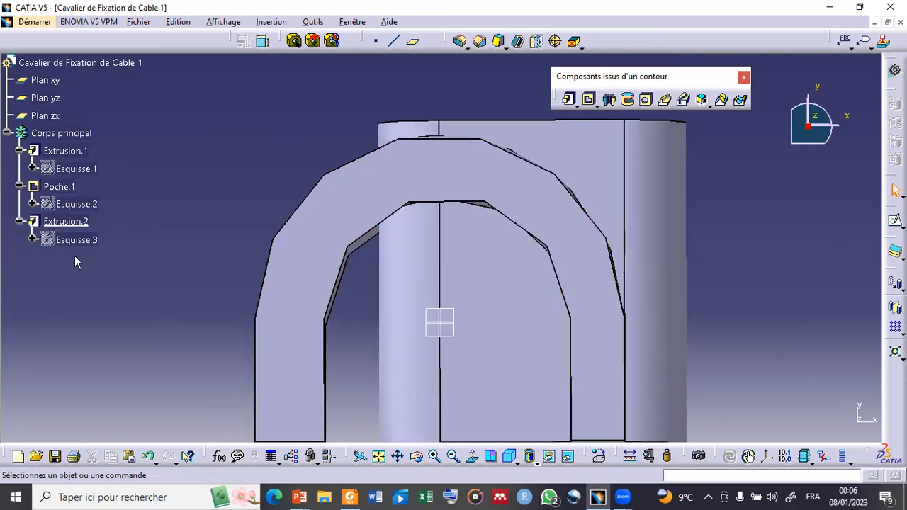
right_click(61, 225)
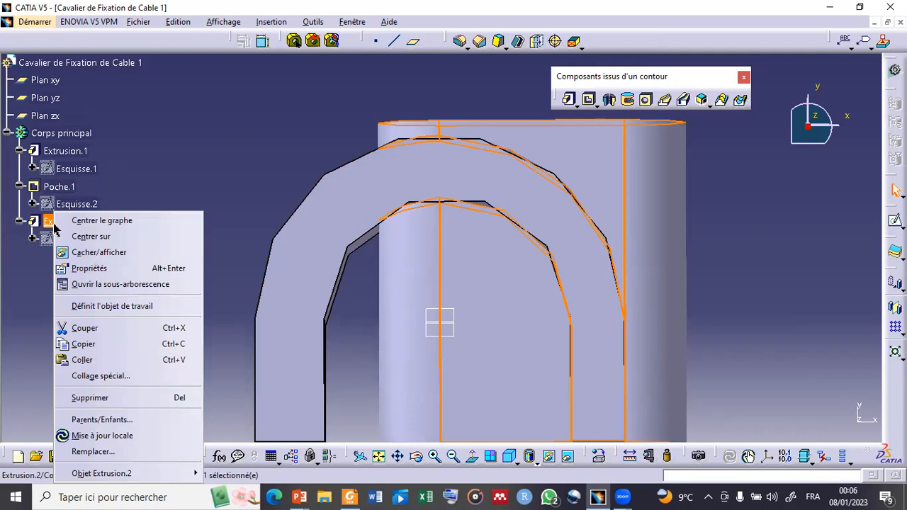
mouse_move(161, 477)
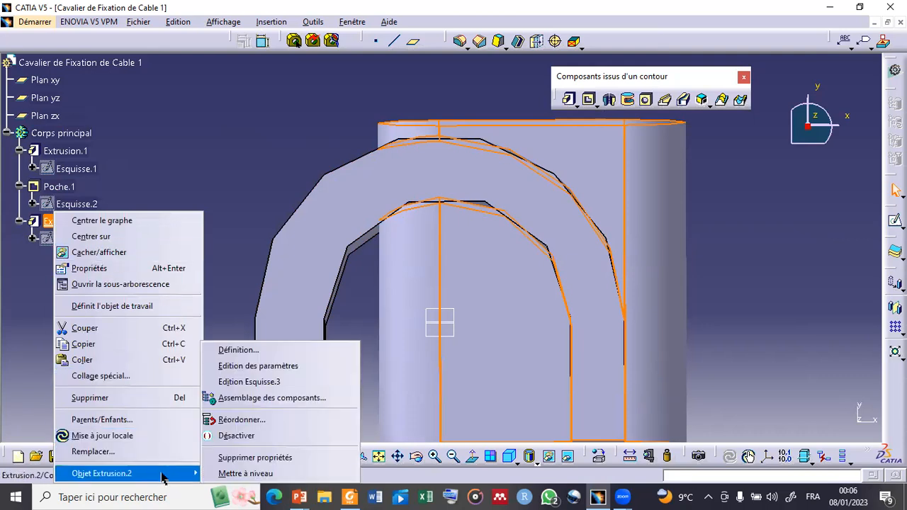
left_click(242, 420)
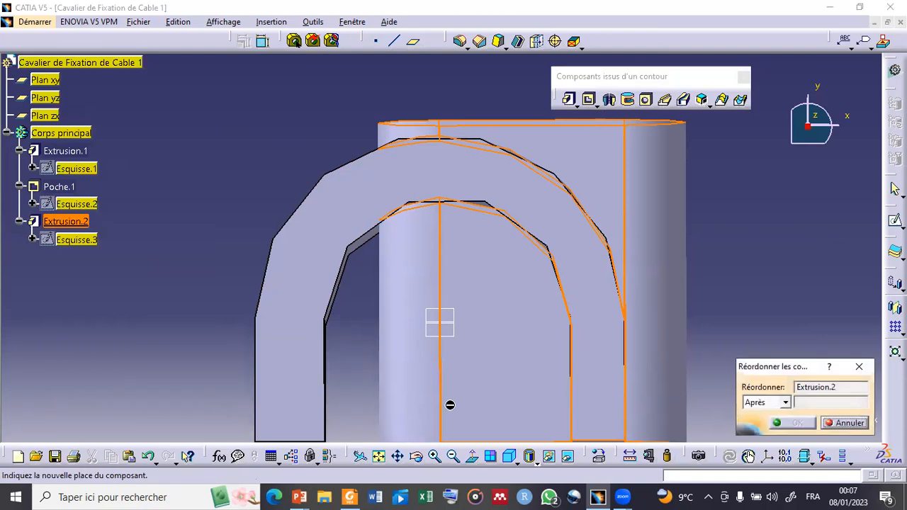
left_click(807, 402)
left_click(65, 151)
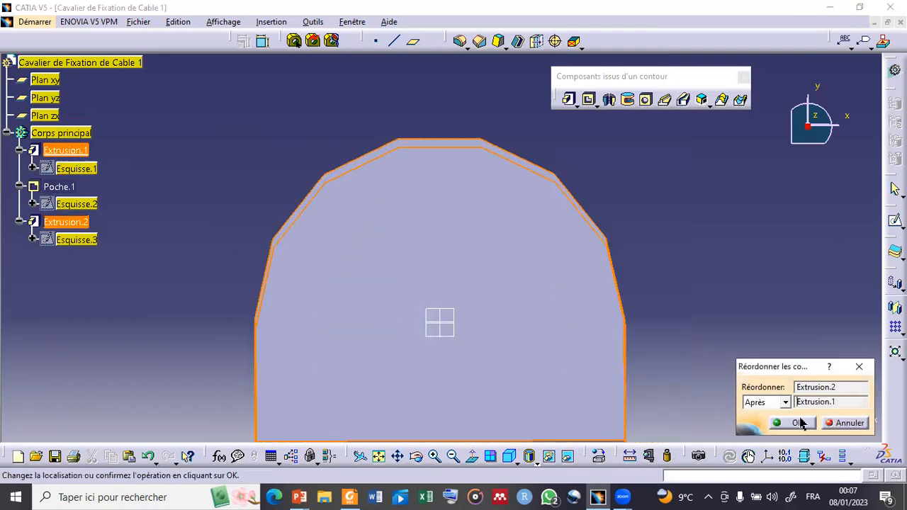
left_click(798, 422)
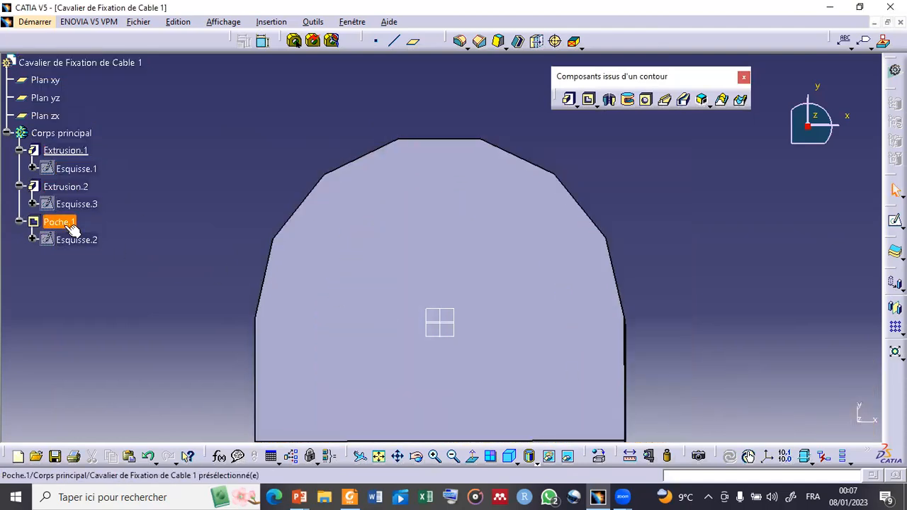
- Define the arch pocket (Poche.1) as the current work object
right_click(61, 223)
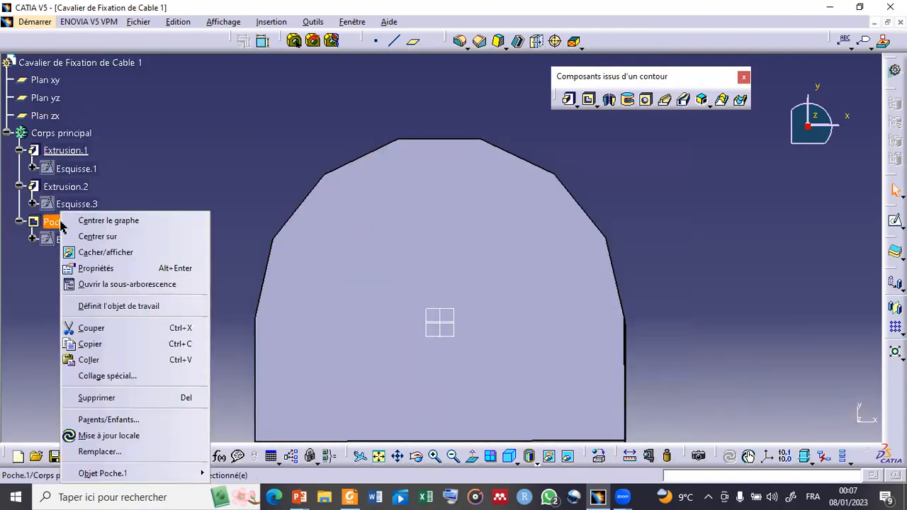
left_click(101, 310)
left_click(696, 331)
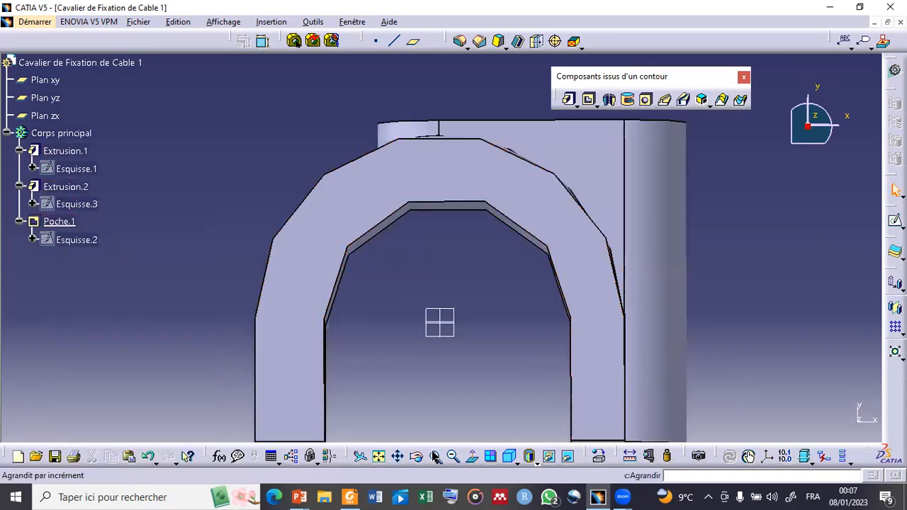
- Start a hole on the oblong boss's top face near its outer rounded end, set its diameter to 2 mm and preview it
left_click(417, 459)
left_click_drag(324, 308, 248, 269)
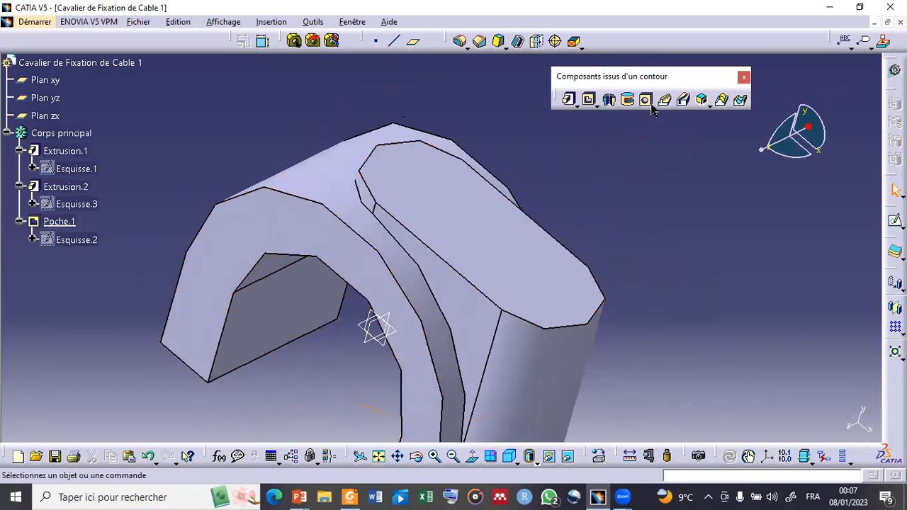
left_click(648, 102)
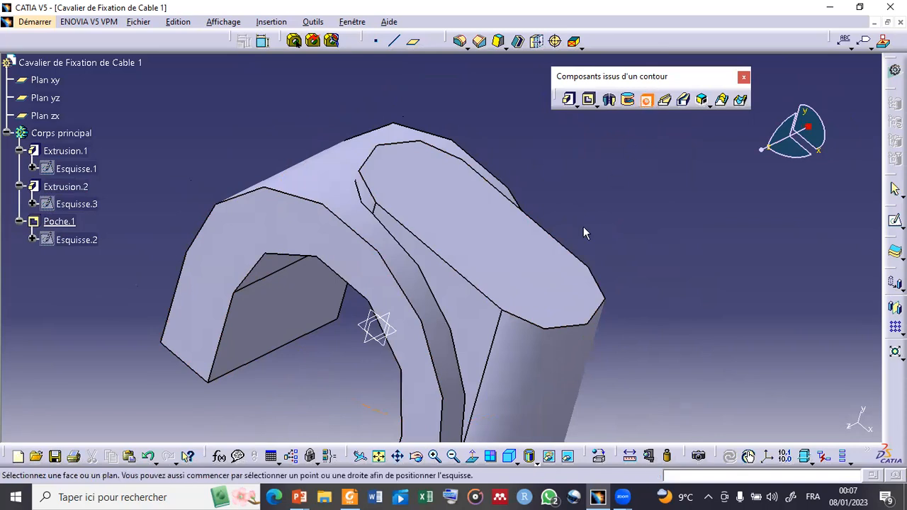
left_click(542, 289)
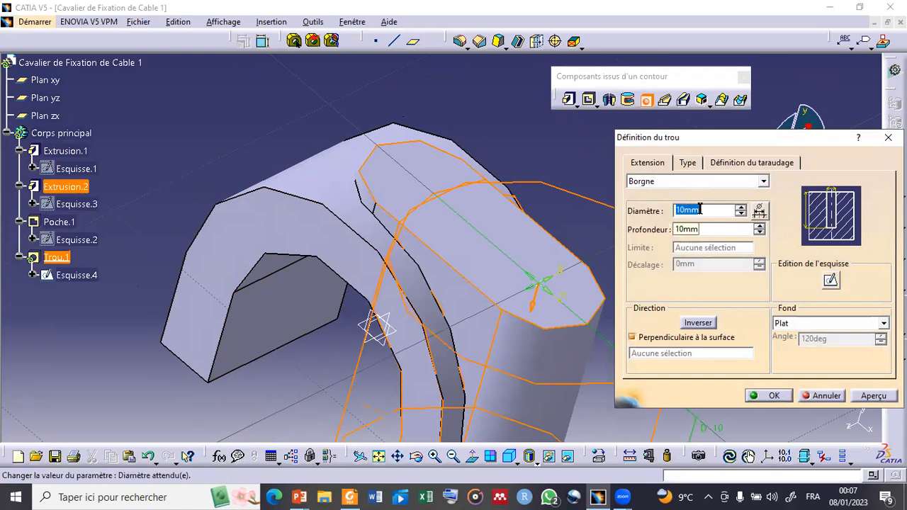
type("2")
left_click(877, 396)
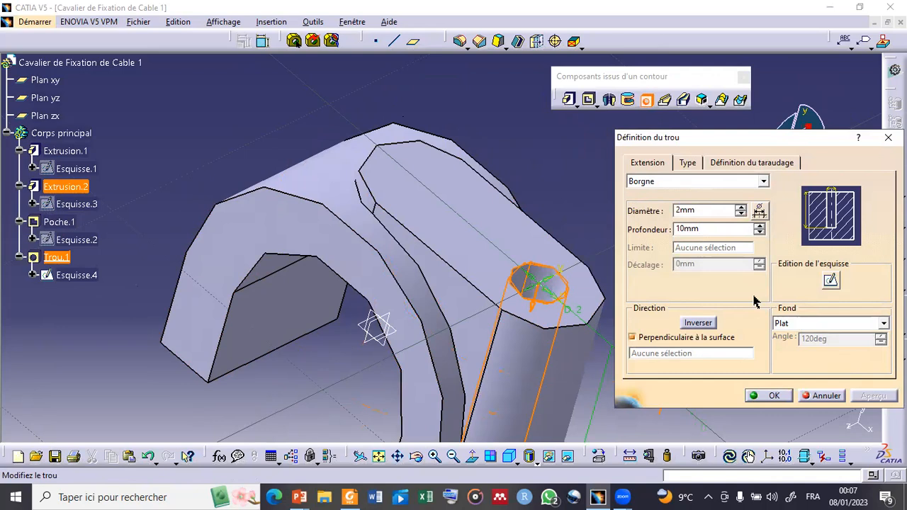
- Check the hole's shape on the reference slide, then change the hole type to Chanfreiné and preview it
key("alt+Tab")
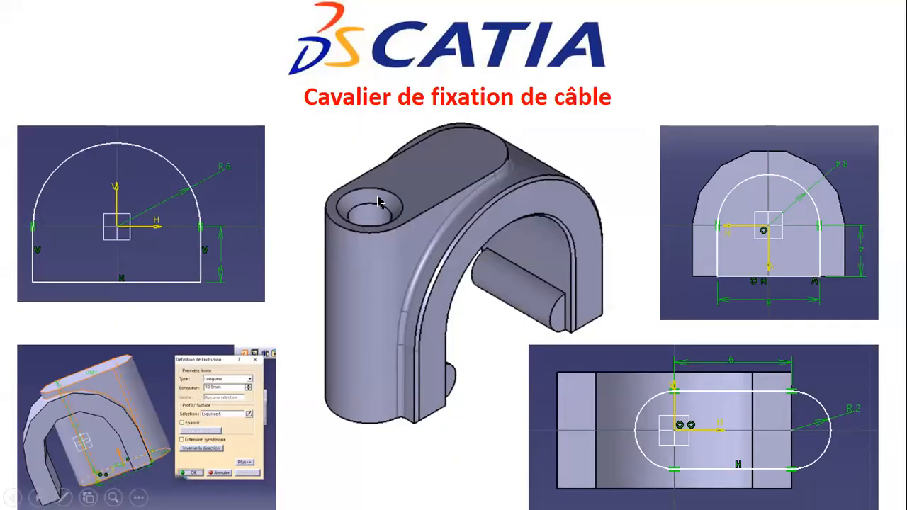
key("alt+Tab")
left_click(687, 163)
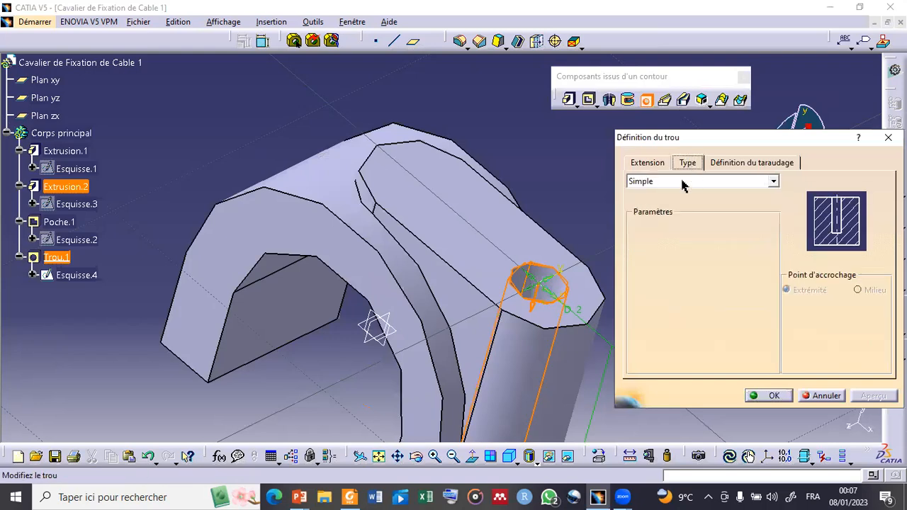
left_click(683, 182)
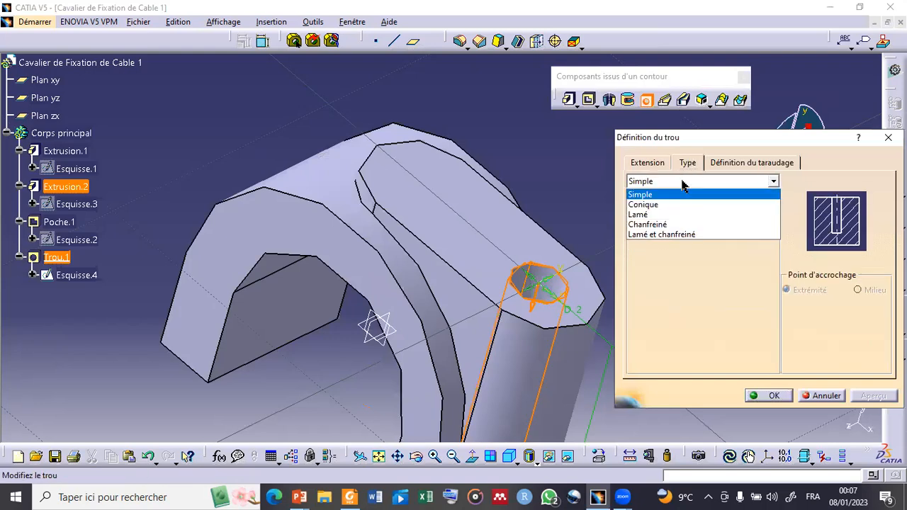
left_click(673, 225)
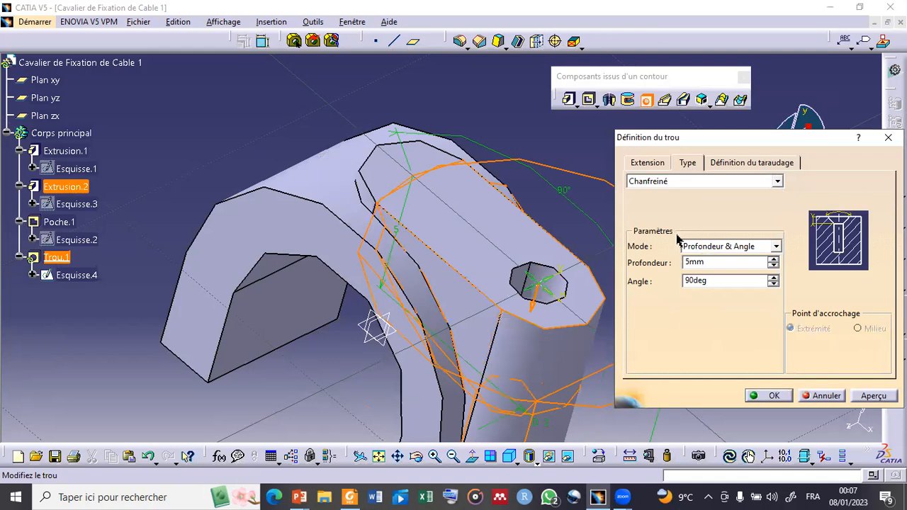
left_click(869, 397)
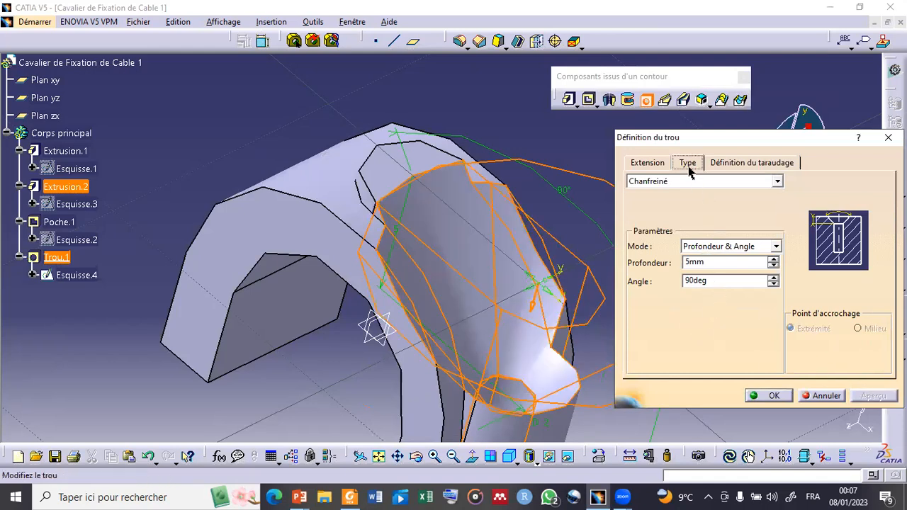
- Set the hole's countersink depth to 0,5mm, keep the angle at 90deg, and preview the result
left_click(693, 183)
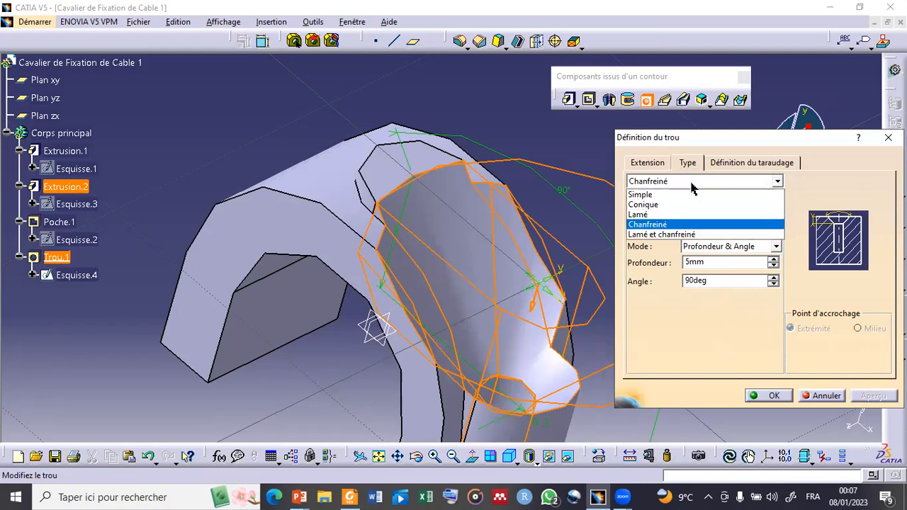
left_click(643, 168)
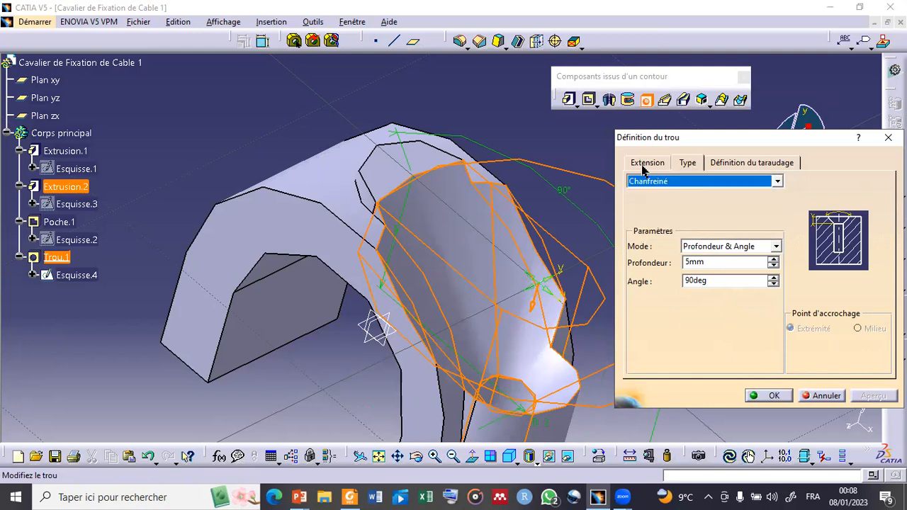
left_click(711, 262)
left_click_drag(708, 262, 683, 261)
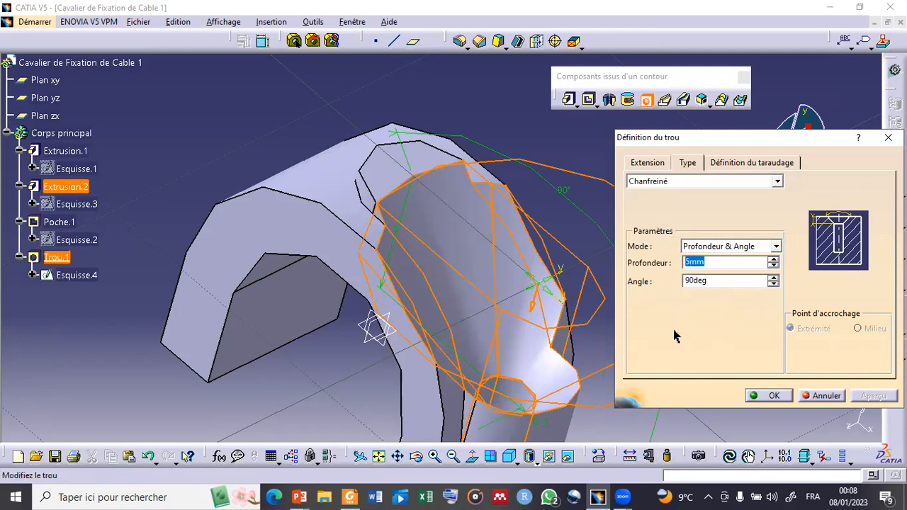
type("0.5")
left_click(723, 279)
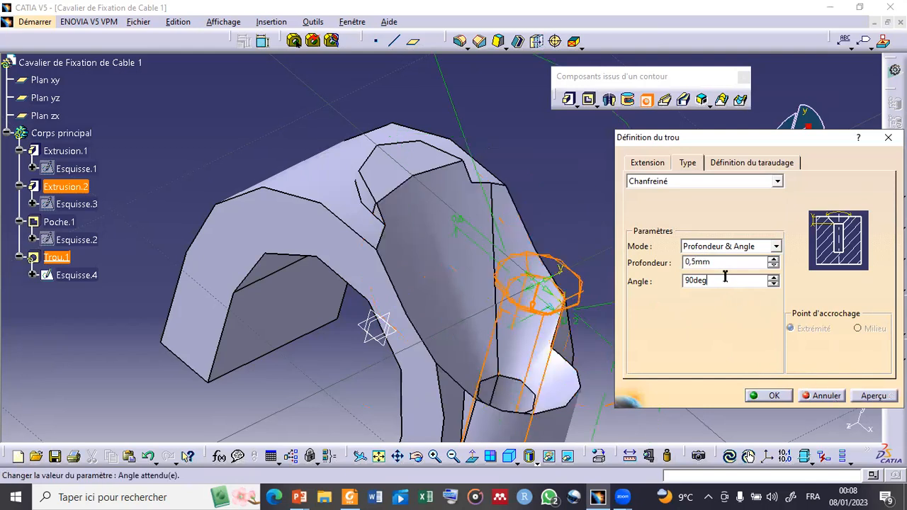
left_click(871, 398)
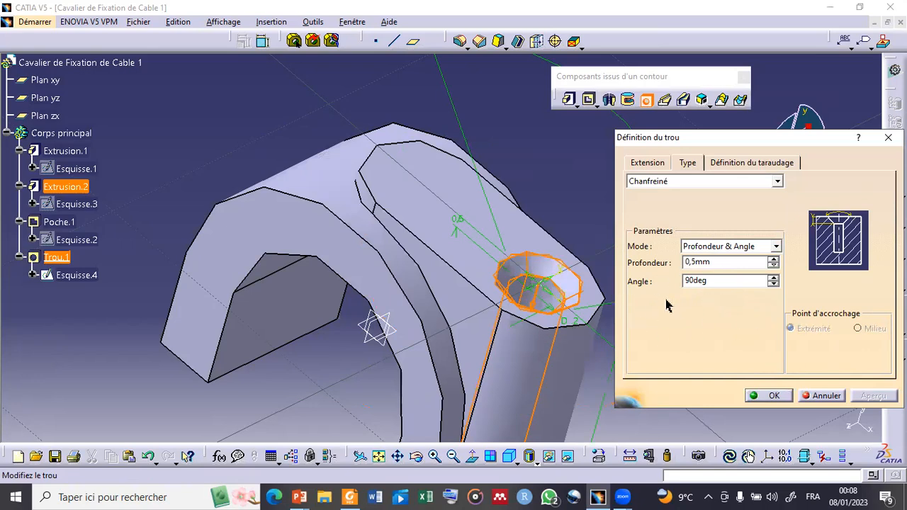
- Edit the hole's positioning sketch, constrain its centre point coincident with the arch body's straight end edge, and exit the sketch
left_click(657, 163)
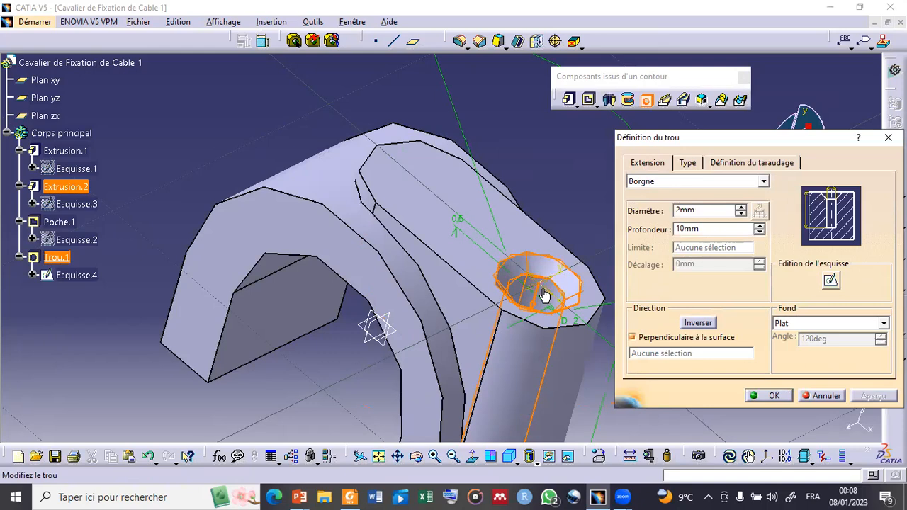
left_click(835, 281)
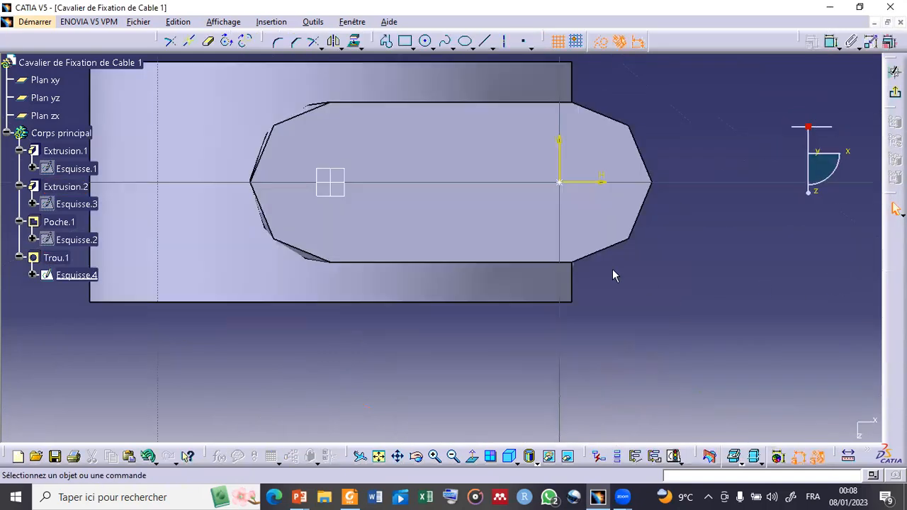
middle_click_drag(555, 183, 502, 215)
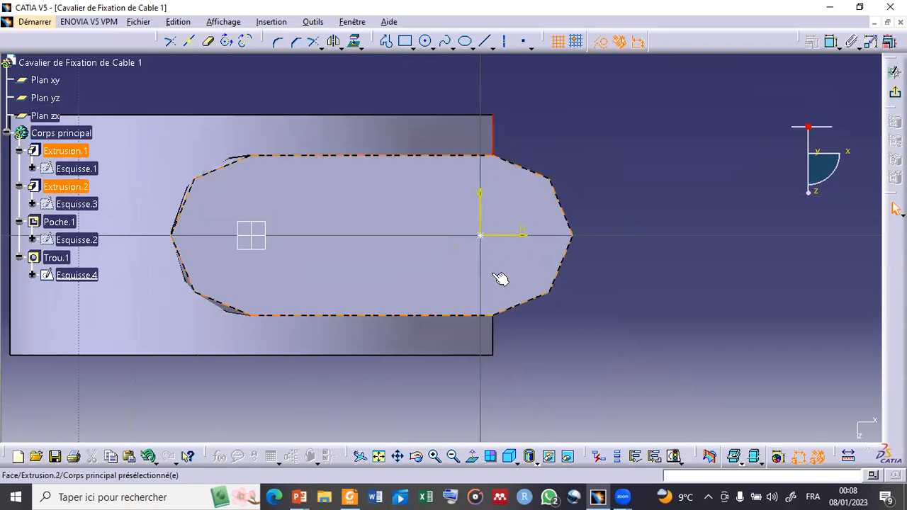
left_click(481, 235, "ctrl")
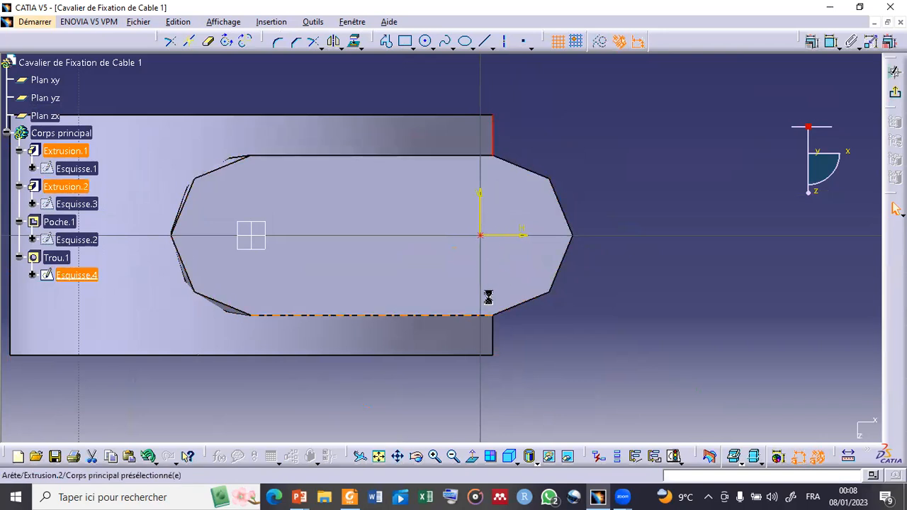
left_click(813, 44)
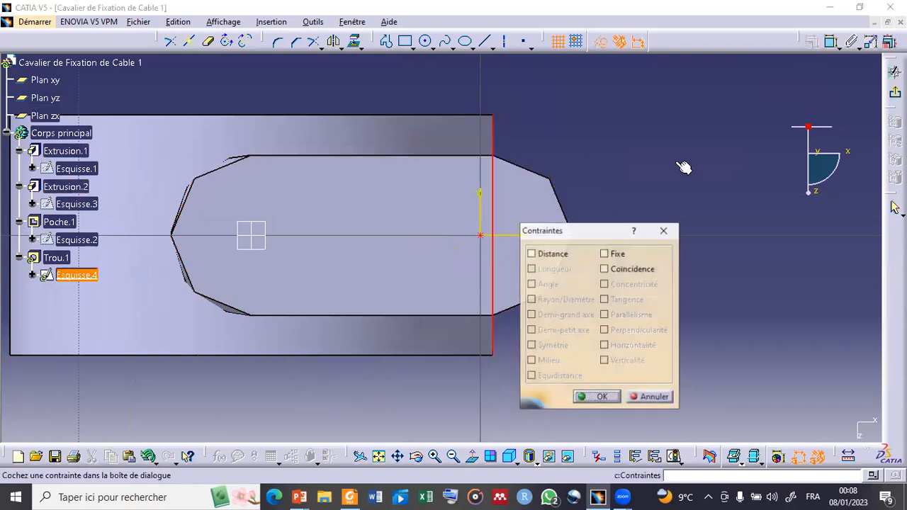
left_click(599, 398)
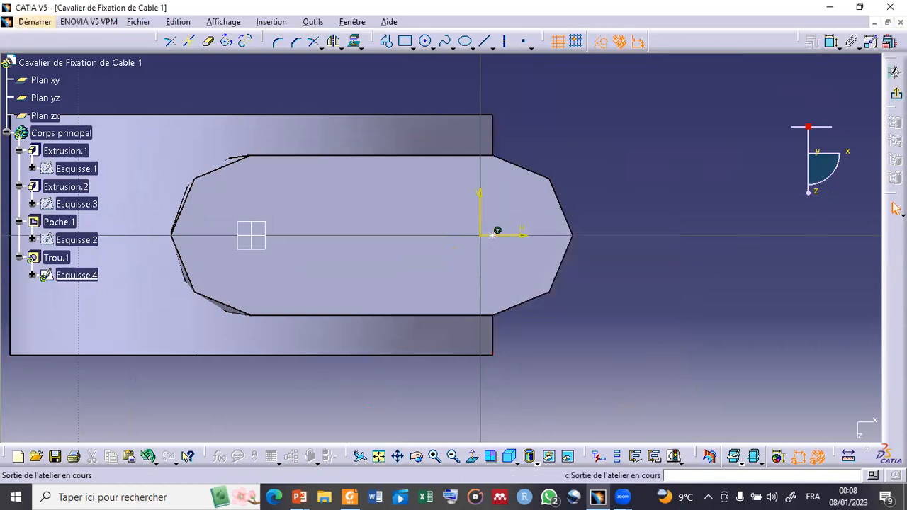
left_click(895, 71)
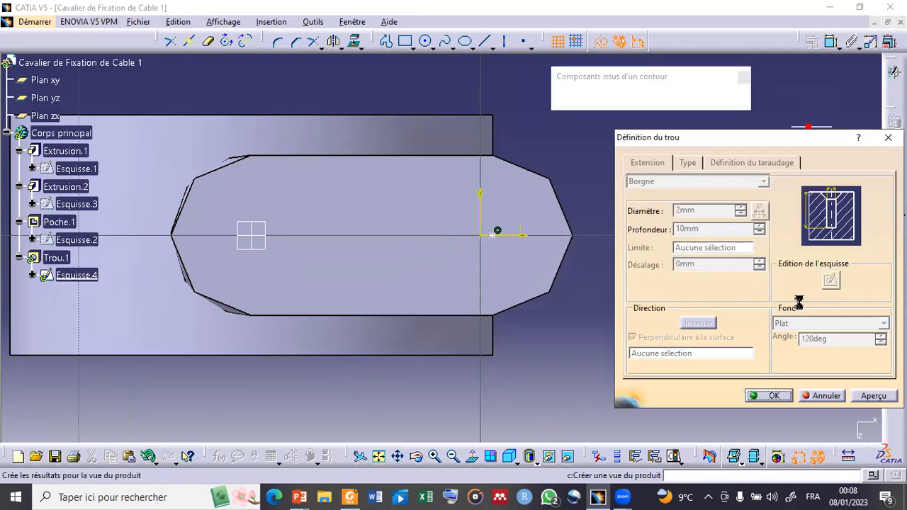
- Set the hole's extension to Jusqu'au suivant, validate the hole, and inspect the clip from the hole side
left_click(660, 165)
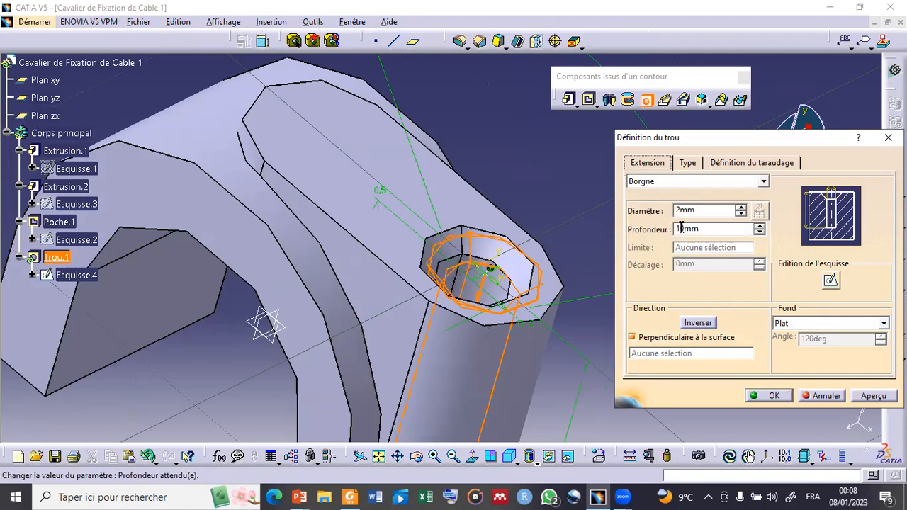
right_click(714, 228)
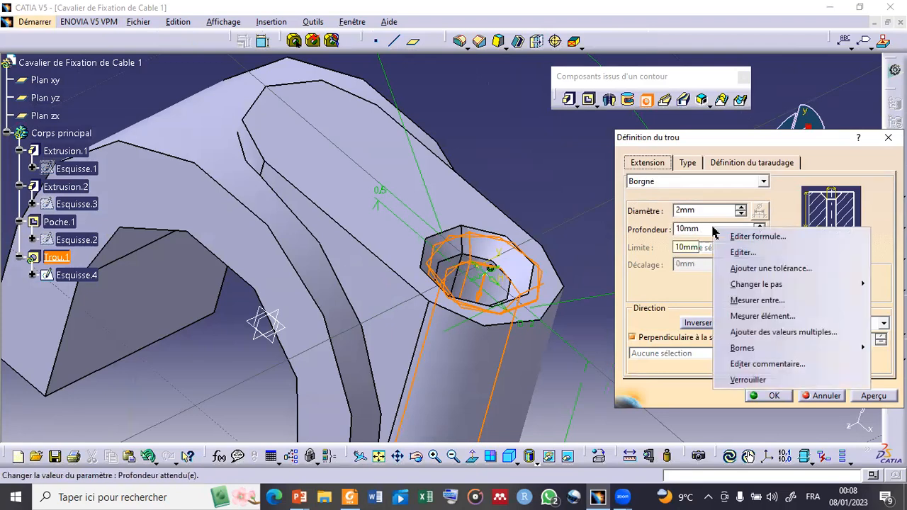
left_click(717, 184)
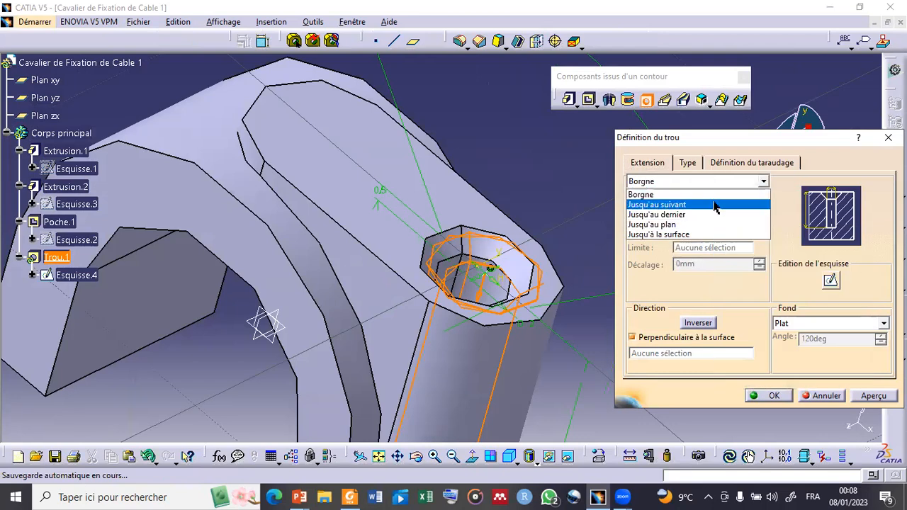
left_click(715, 205)
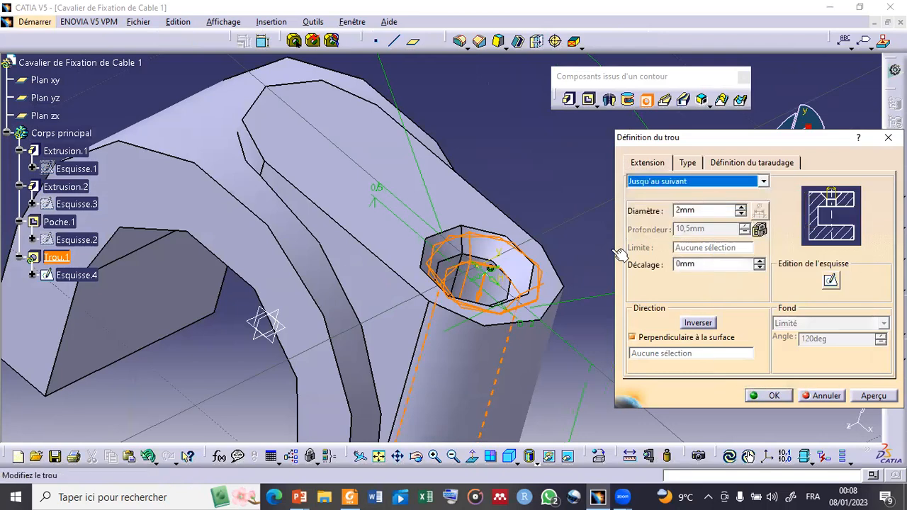
left_click(770, 396)
left_click(418, 462)
middle_click_drag(474, 323, 335, 328)
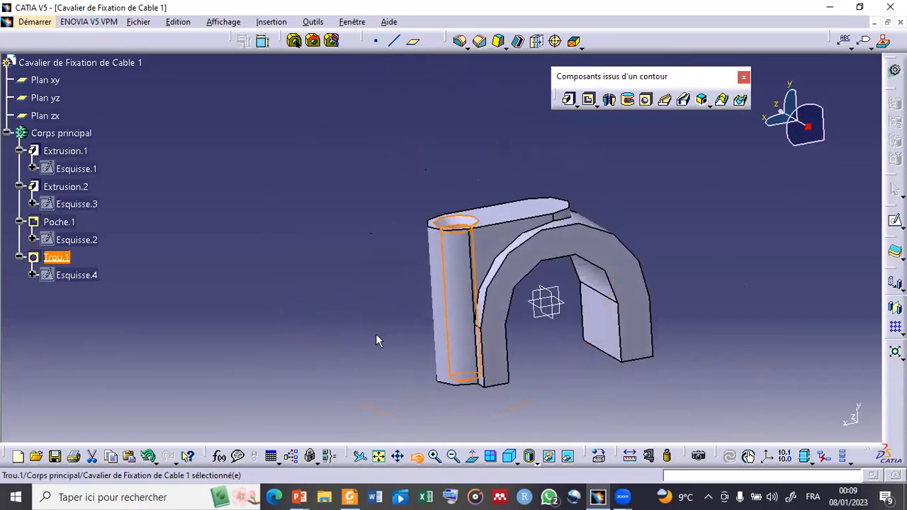
- Open a new sketch on Plan xy and draw a circle inside the arch opening, near the lower end of the hole-side leg
key("alt+Tab")
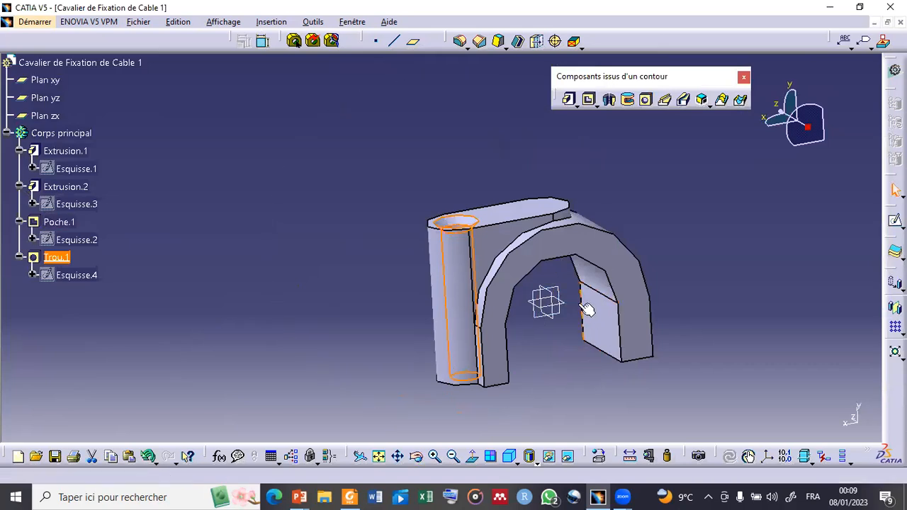
left_click(558, 292)
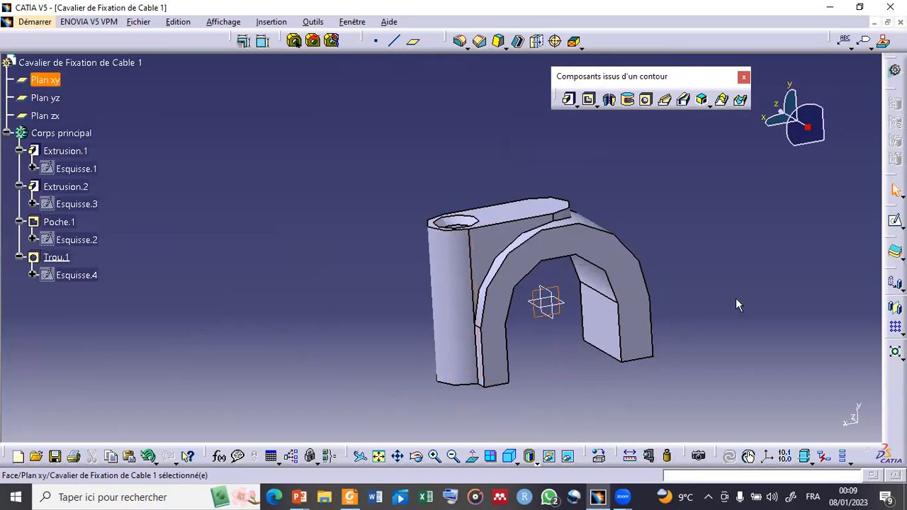
left_click(895, 220)
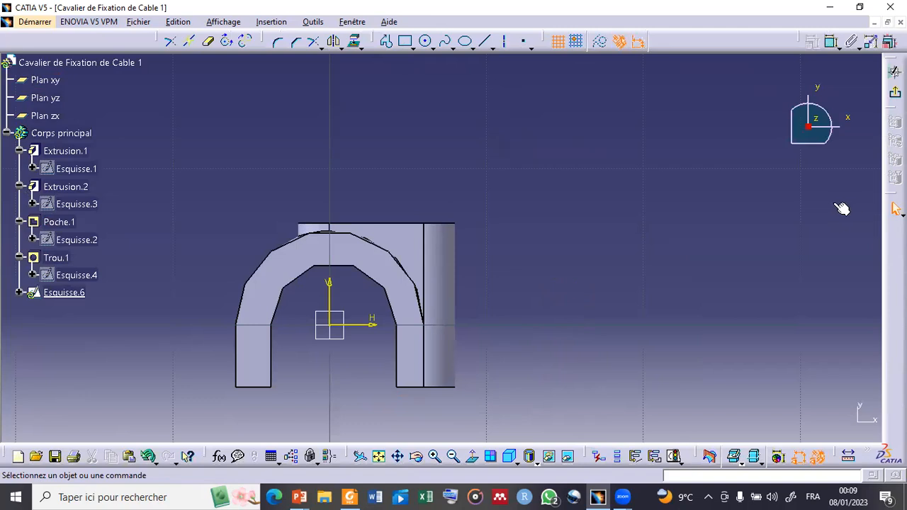
middle_click_drag(357, 376, 522, 233)
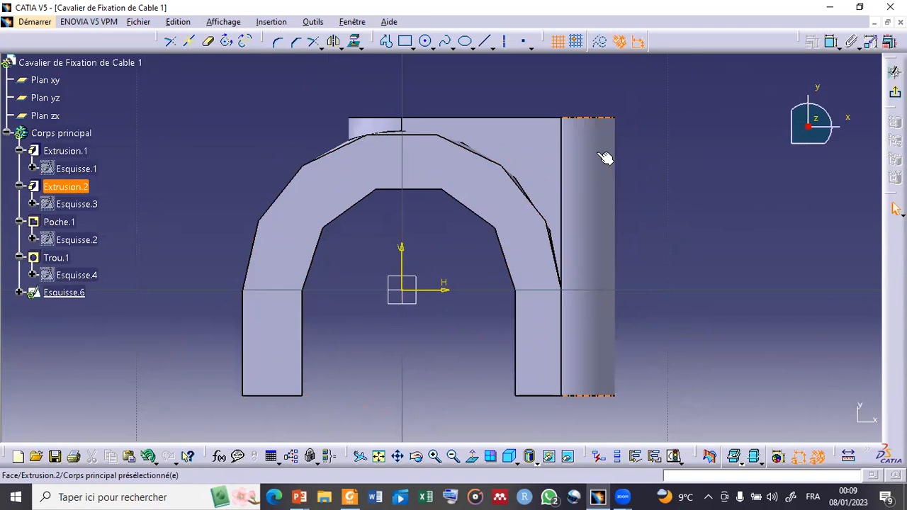
left_click(425, 41)
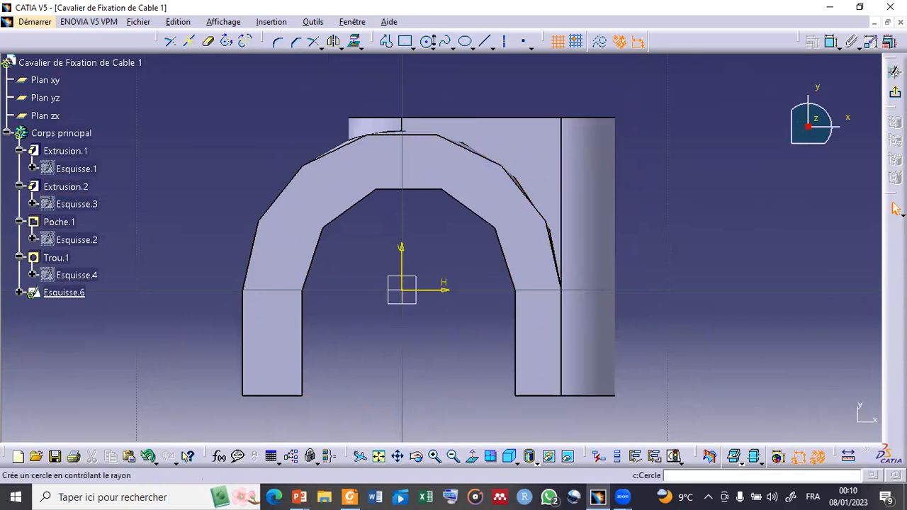
left_click(427, 43)
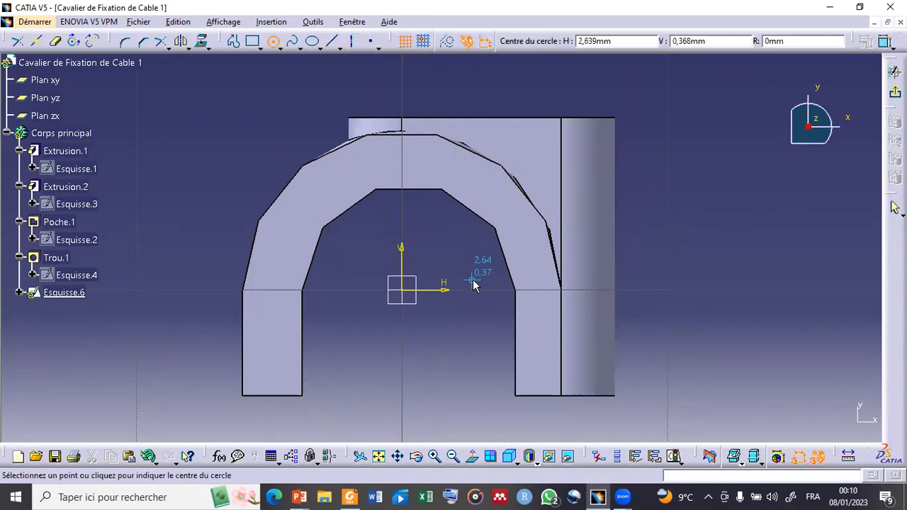
left_click(457, 373)
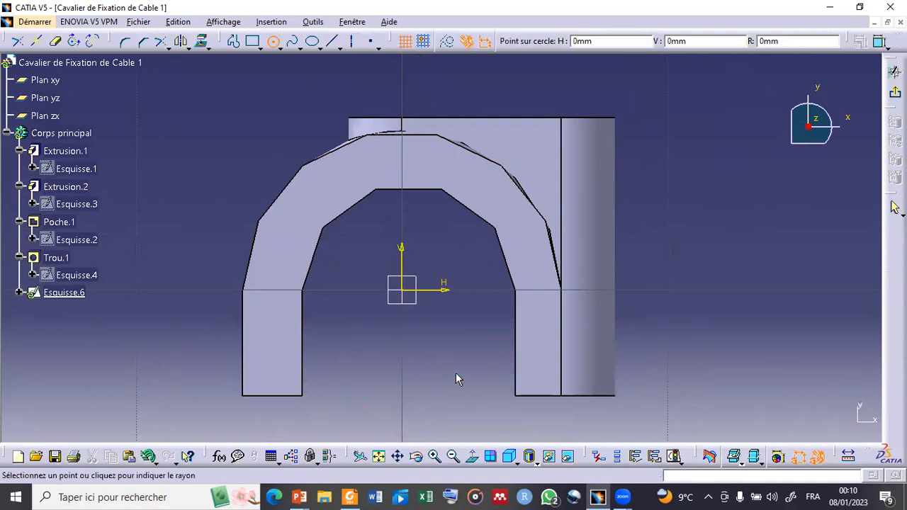
left_click(481, 395)
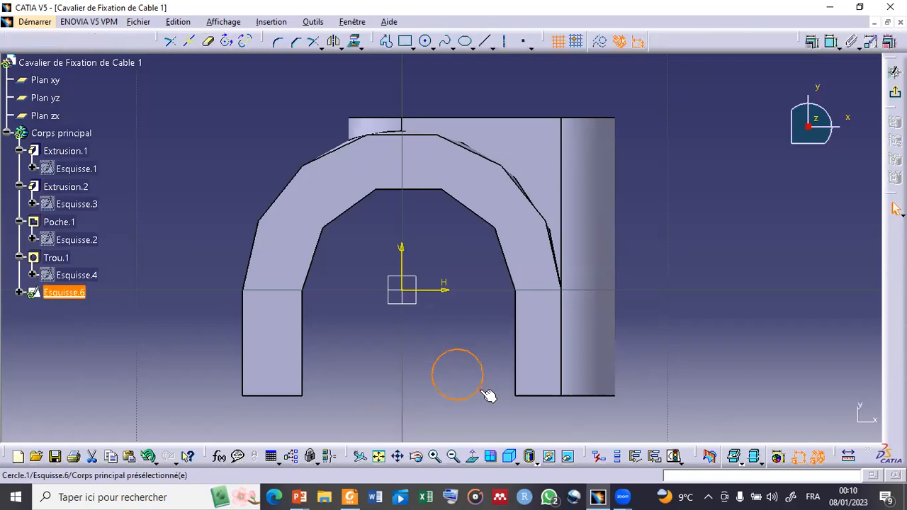
- Dimension the circle's diameter and set it to 2 mm
left_click(832, 41)
left_click(478, 356)
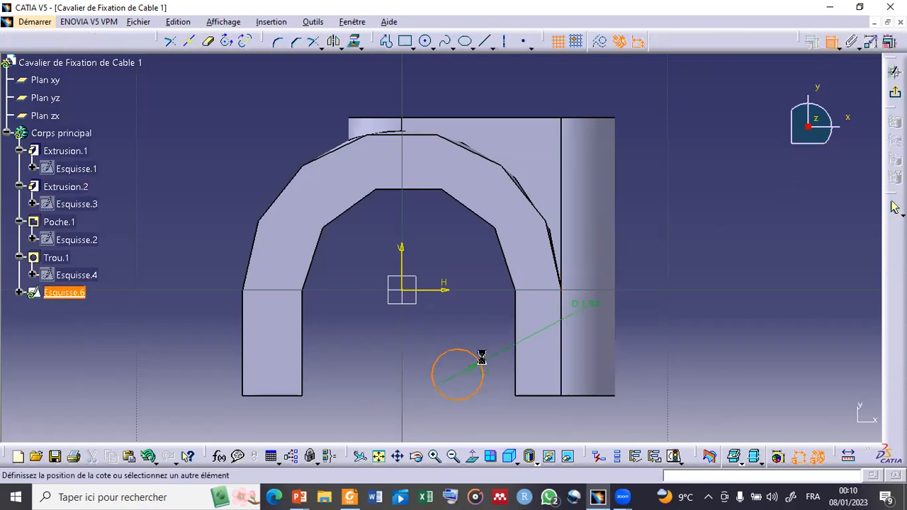
double_click(461, 317)
type("2")
left_click(799, 377)
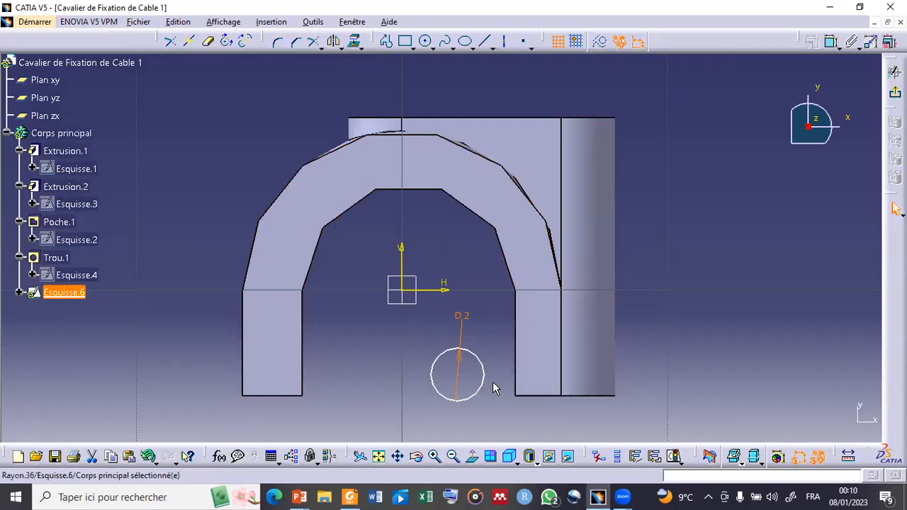
- Constrain the circle's centre point coincident with the inner vertical edge of the hole-side leg
left_click(459, 373)
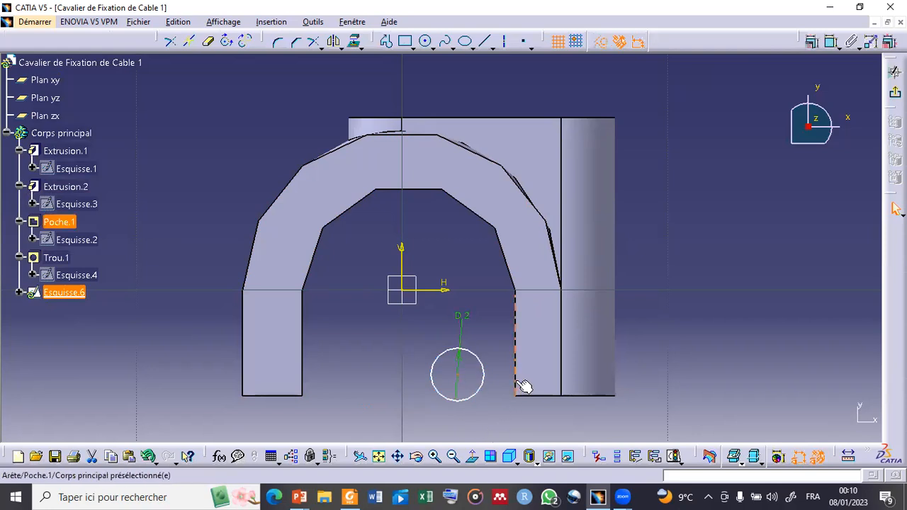
left_click(518, 382, "ctrl")
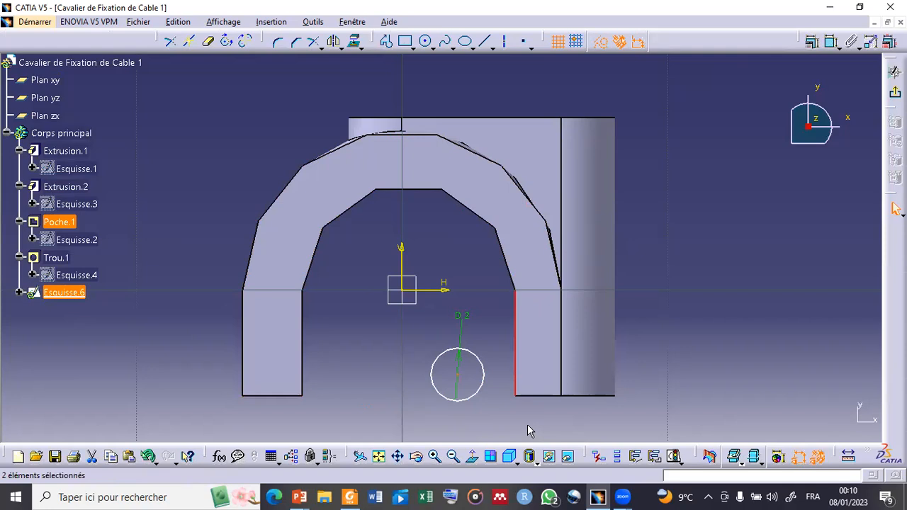
left_click(813, 42)
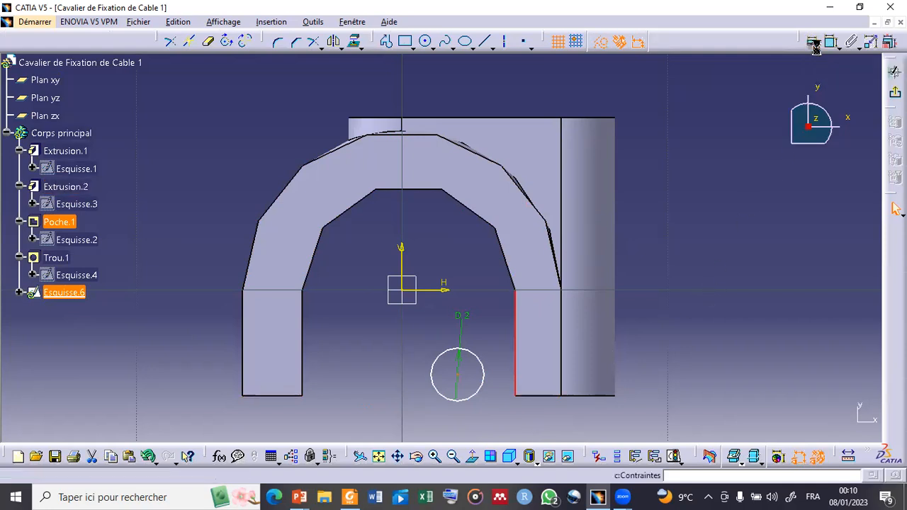
left_click(604, 269)
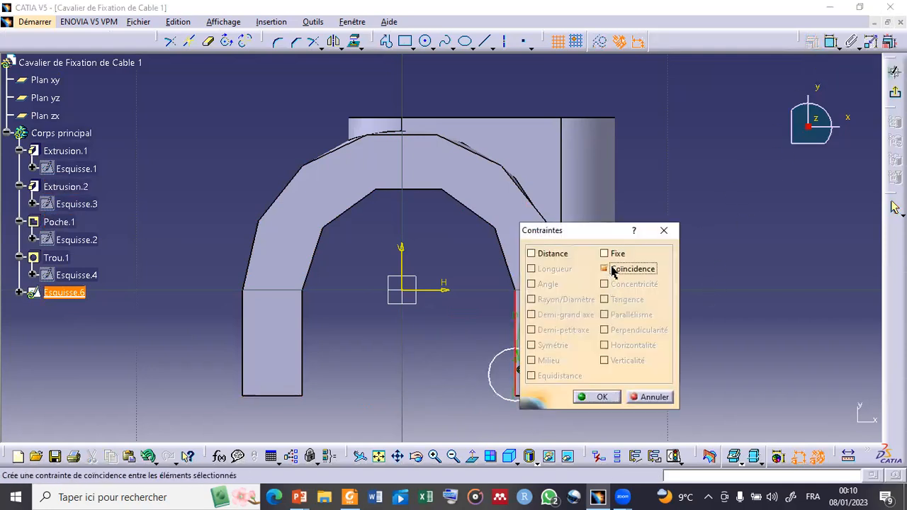
left_click(593, 394)
- Dimension the distance from the circle's centre to the leg's bottom edge and set it to 1 mm
mouse_move(460, 384)
middle_mouse_down()
mouse_move(491, 318)
mouse_move(492, 340)
middle_mouse_up()
middle_click_drag(504, 408, 463, 105)
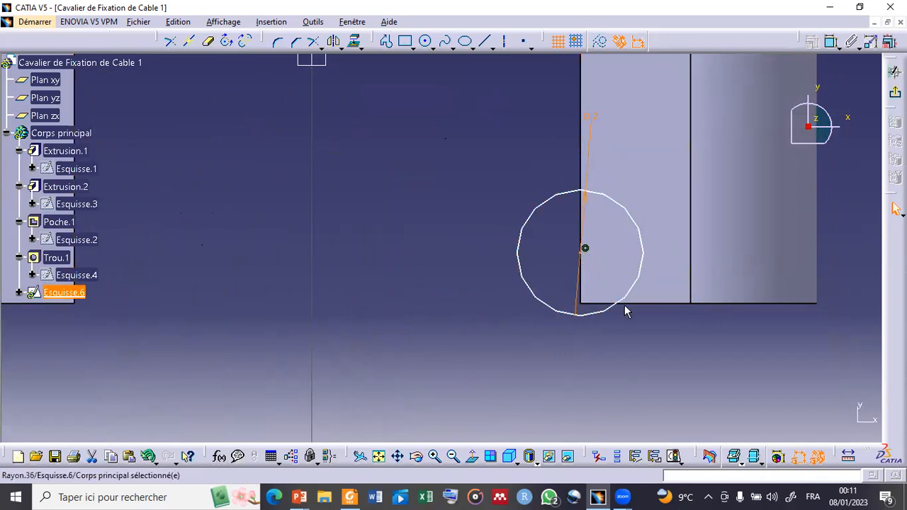
left_click(832, 41)
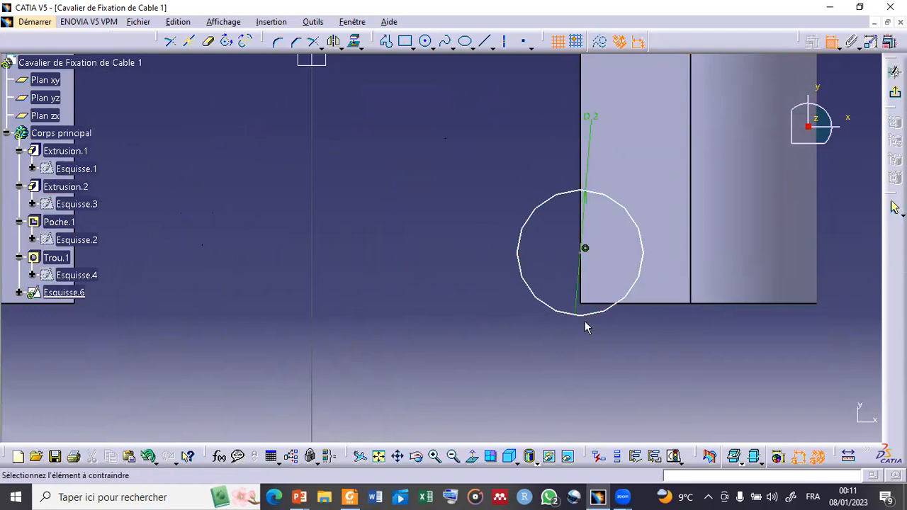
left_click(580, 250)
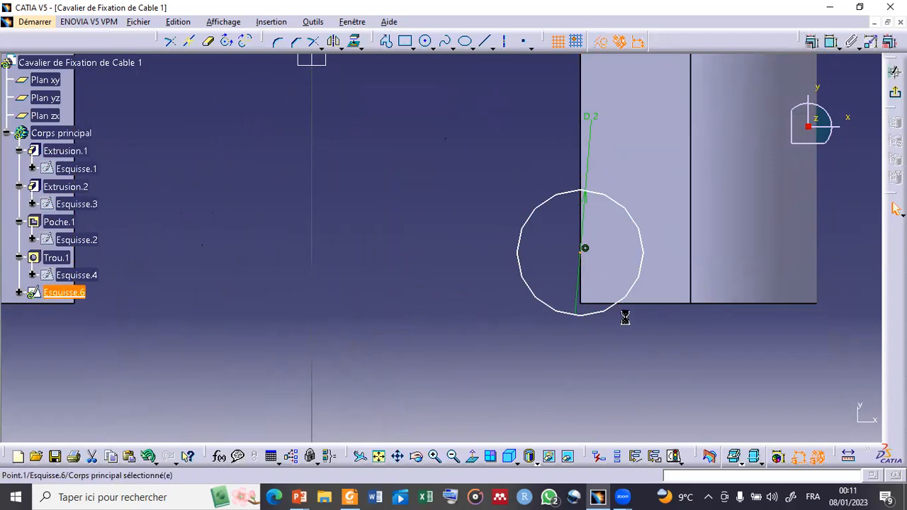
left_click(641, 304)
left_click(833, 44)
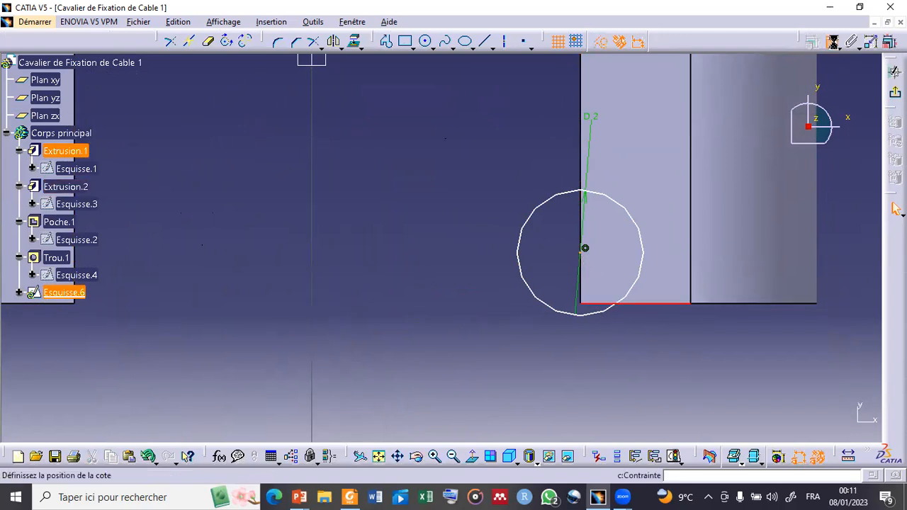
left_click(460, 254)
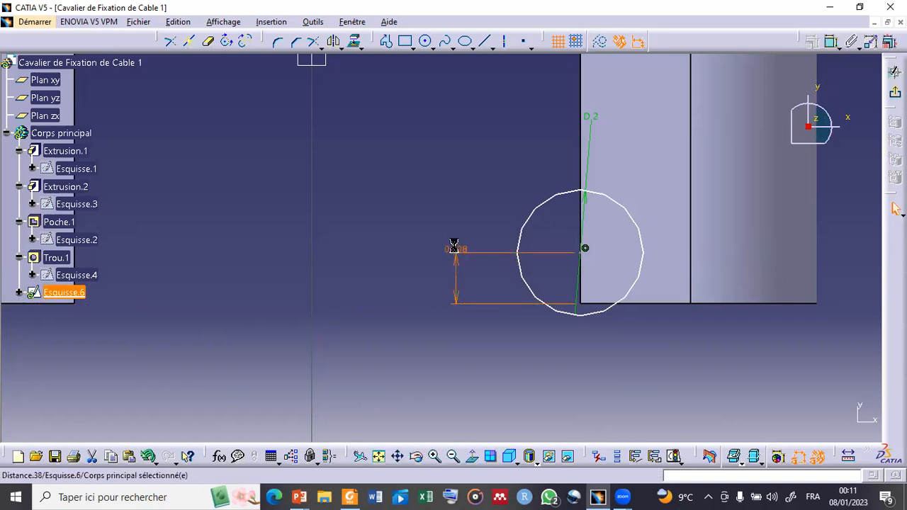
double_click(455, 249)
type("1")
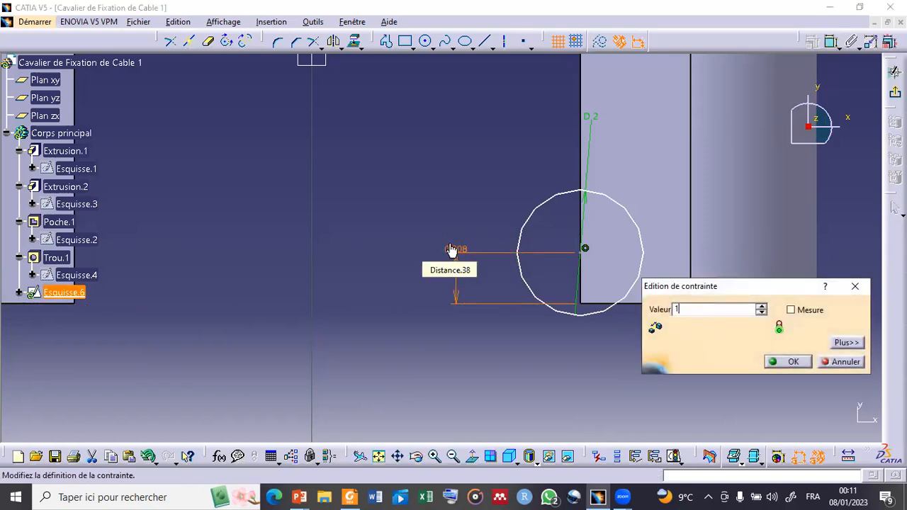
left_click(782, 362)
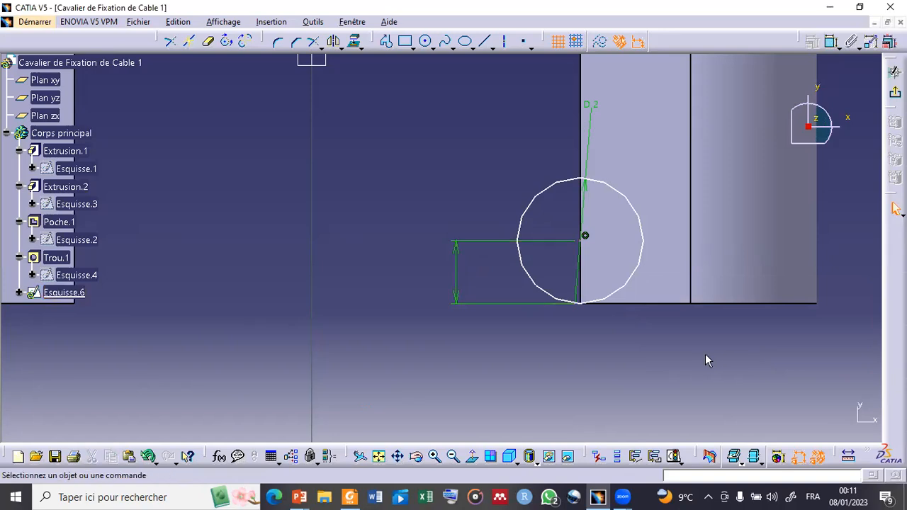
- Draw a vertical line along the leg's inner edge through the circle's centre, extending past the circle at both ends
left_click(485, 41)
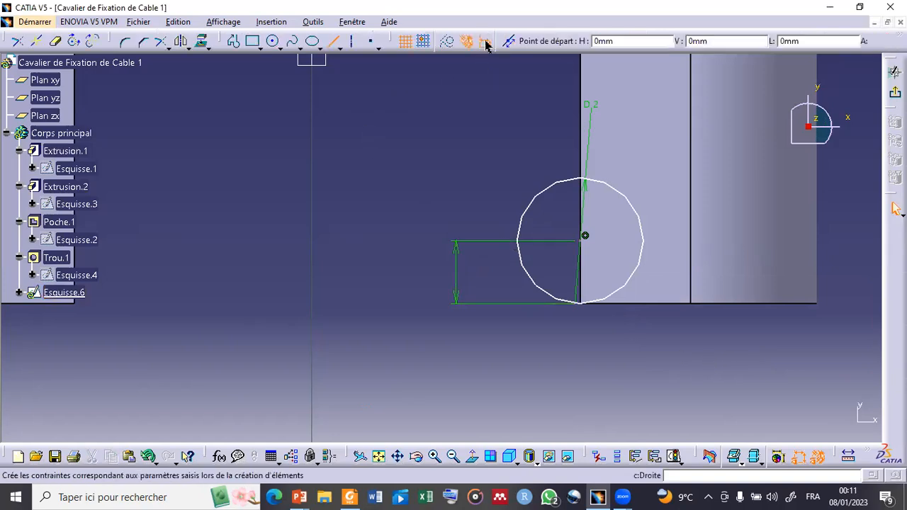
left_click(582, 172)
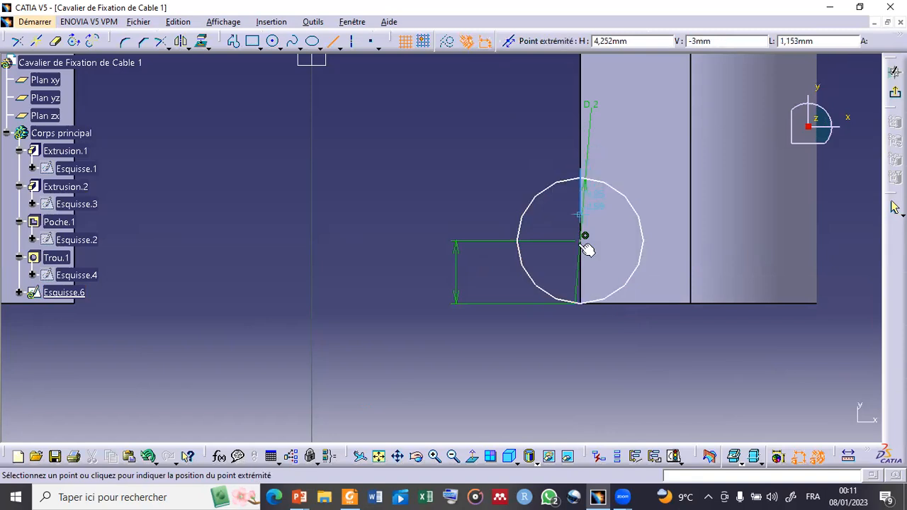
left_click(581, 326)
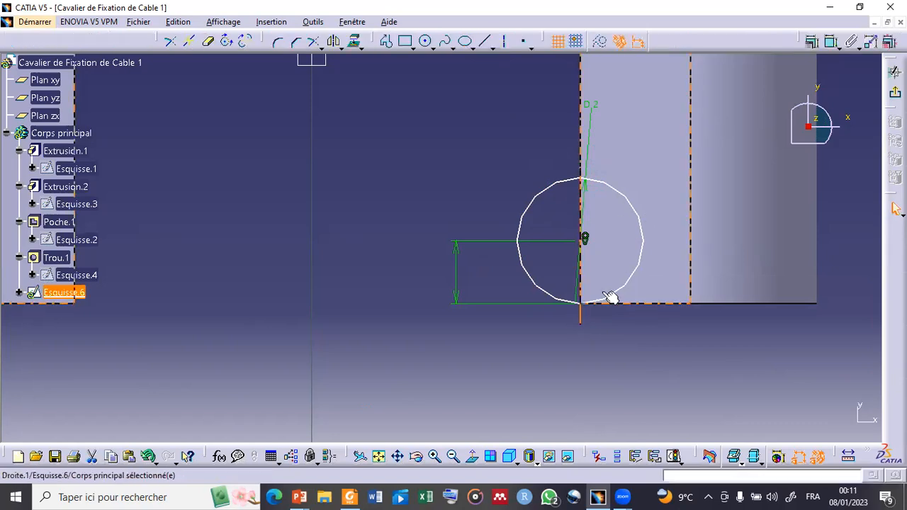
left_click(442, 203)
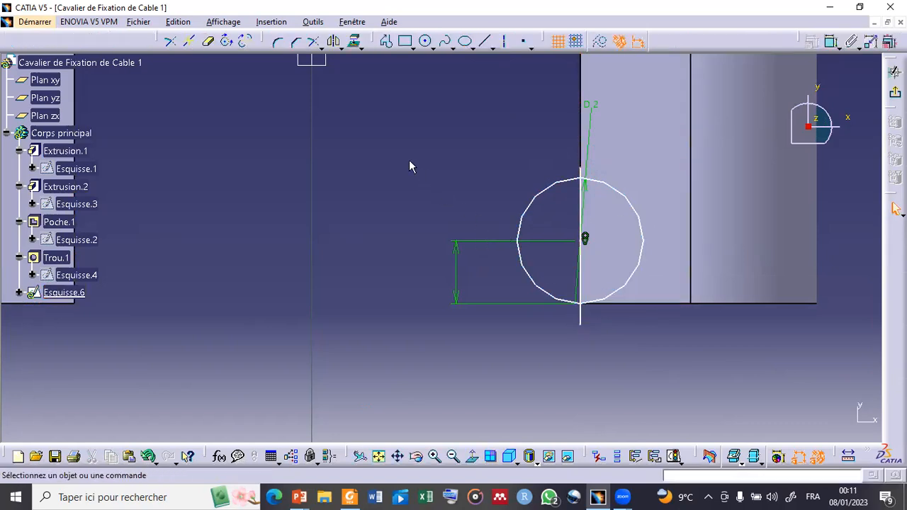
- Trim away the circle's half overlapping the leg and both line ends beyond the circle, leaving a closed half-disc profile
left_click(211, 43)
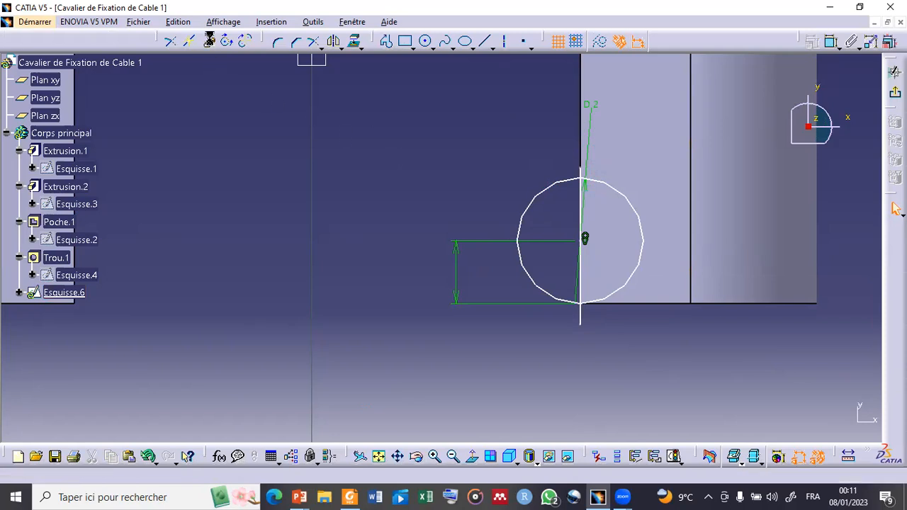
left_click(645, 266)
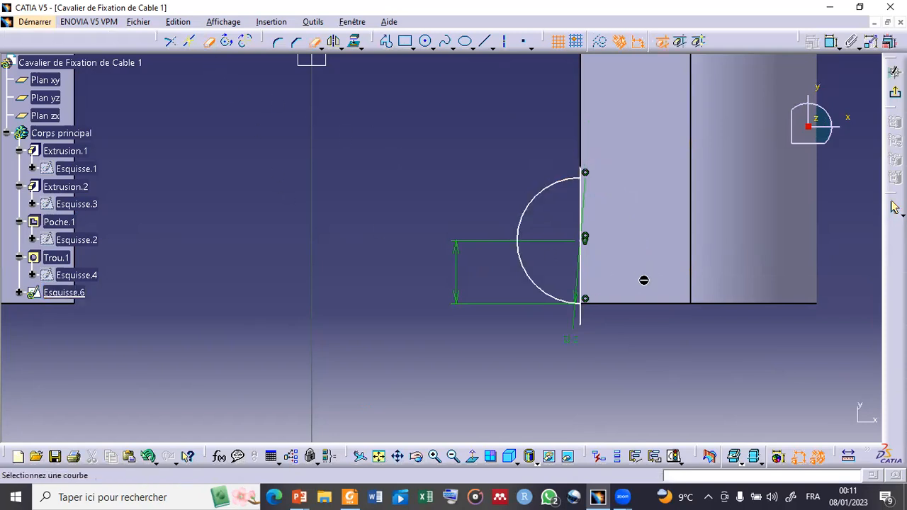
left_click(583, 315)
middle_click_drag(520, 154, 518, 104, "ctrl")
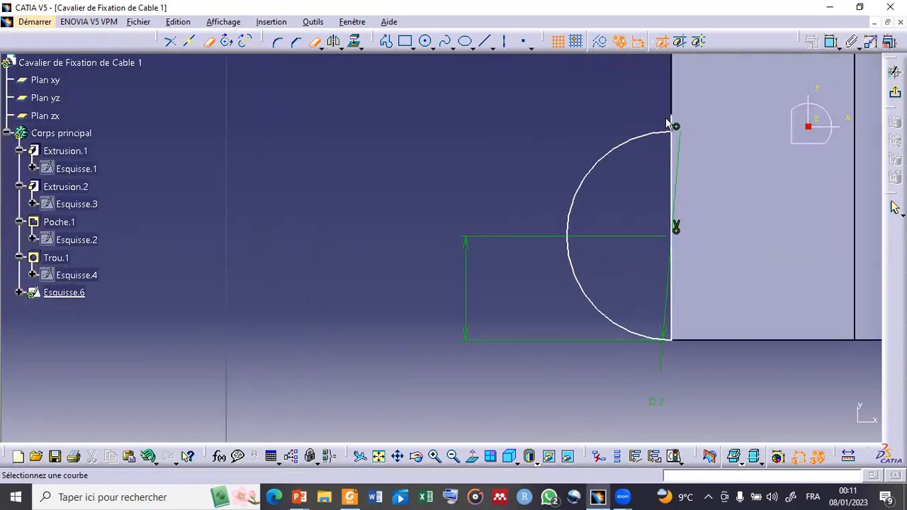
left_click(673, 122)
- Delete the half-disc's distance and diameter constraints, then exit the sketch
right_click(464, 240)
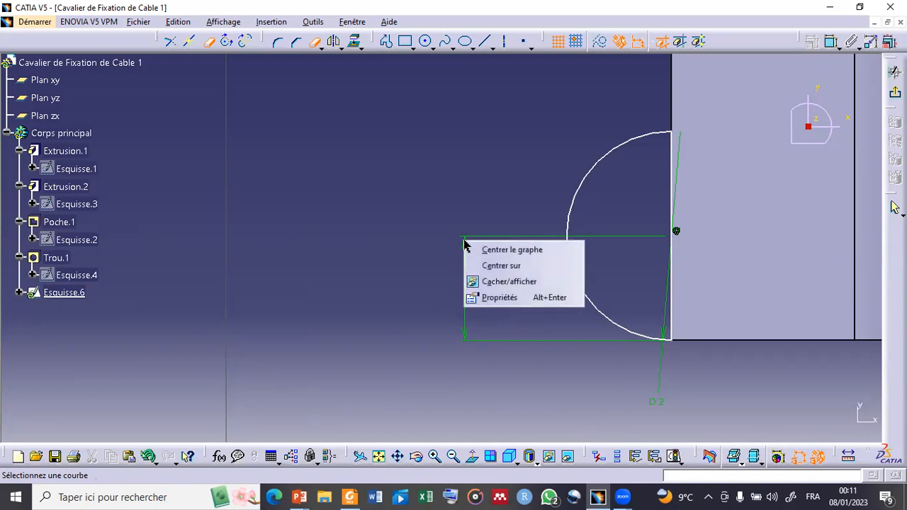
left_click(654, 397)
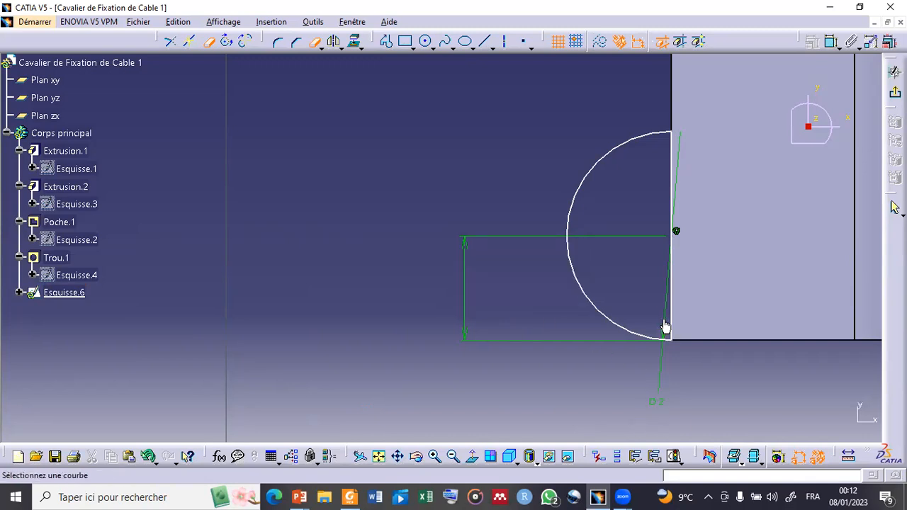
key("Escape")
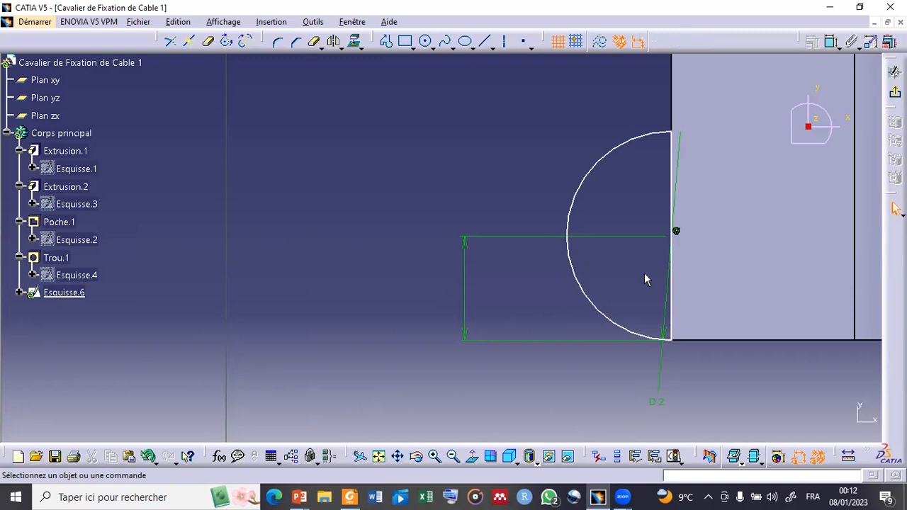
left_click(631, 237)
right_click(631, 238)
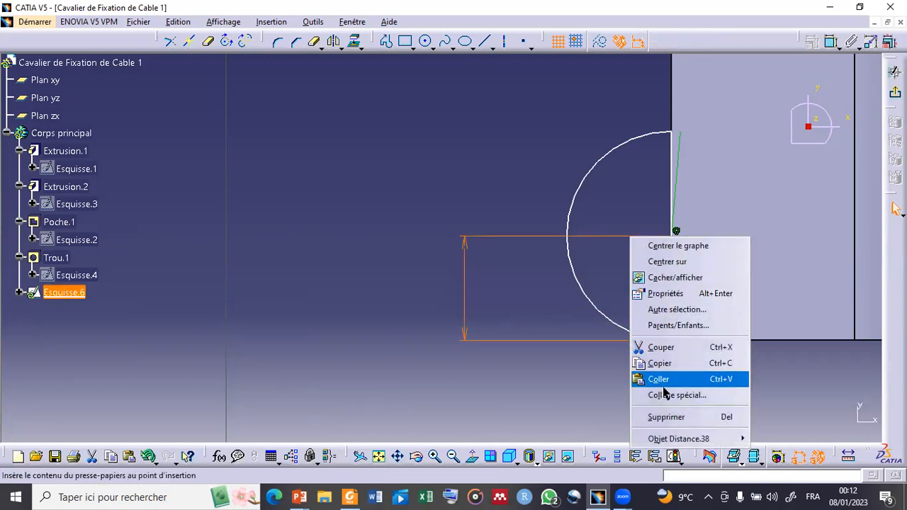
left_click(667, 416)
left_click(652, 402)
right_click(653, 401)
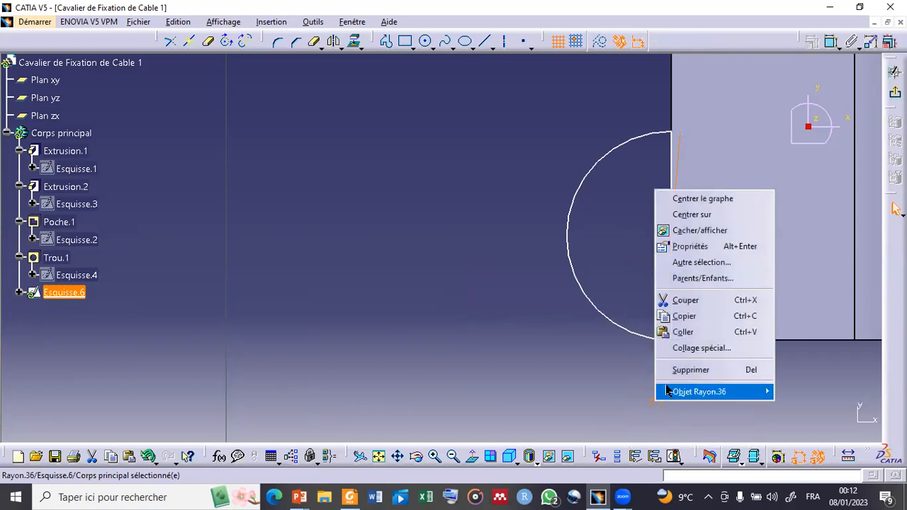
left_click(673, 378)
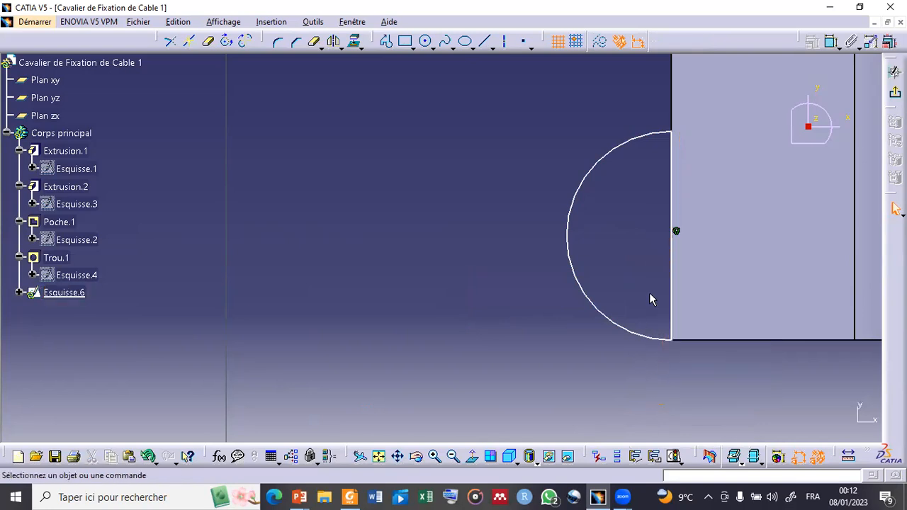
left_click(895, 71)
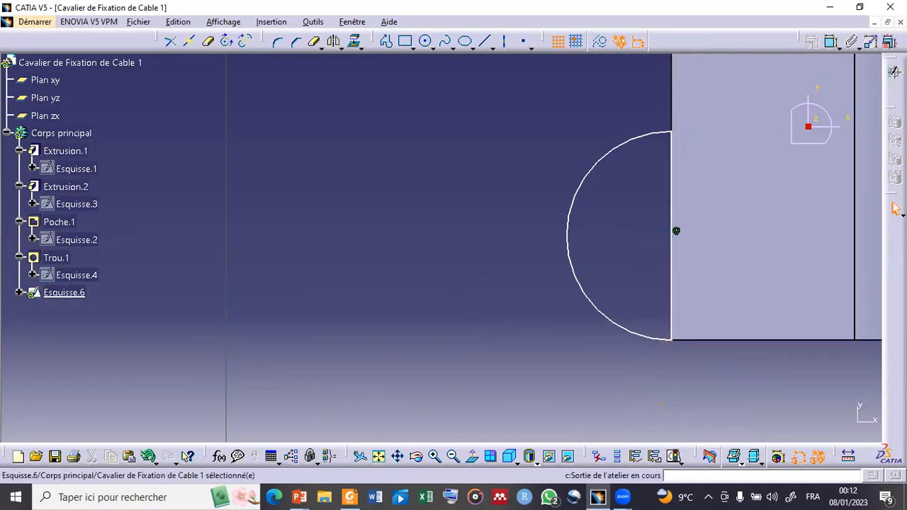
- Extrude the half-disc profile inside the leg with a length of 2.5 mm and symmetric extension
middle_click_drag(401, 238, 467, 372)
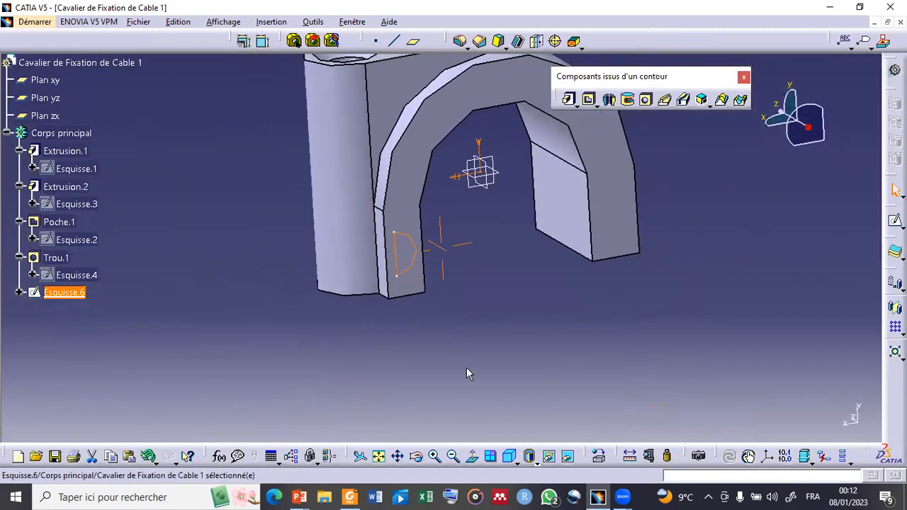
left_click(415, 456)
left_click_drag(557, 208, 445, 268)
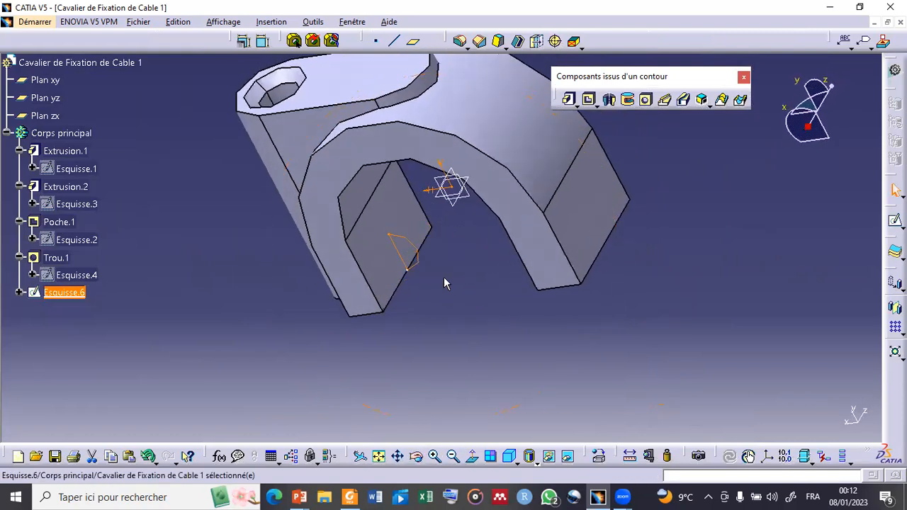
left_click(571, 101)
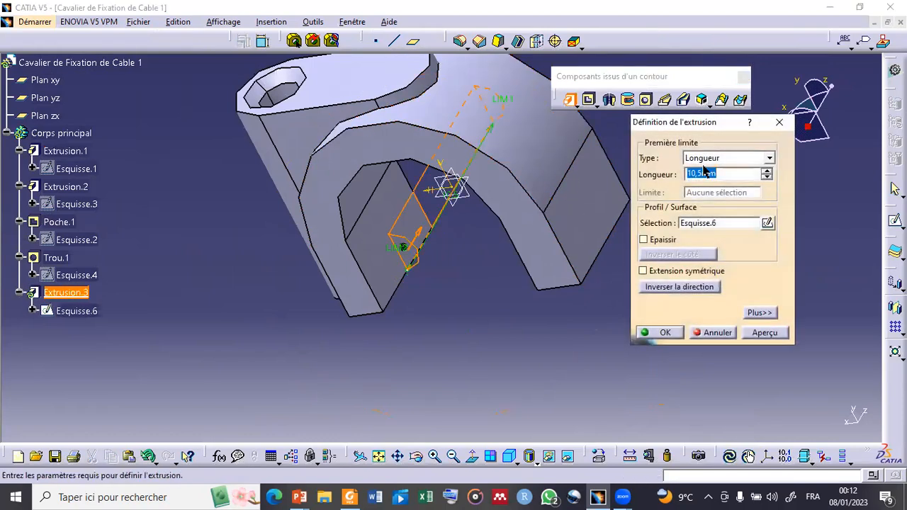
type("2,")
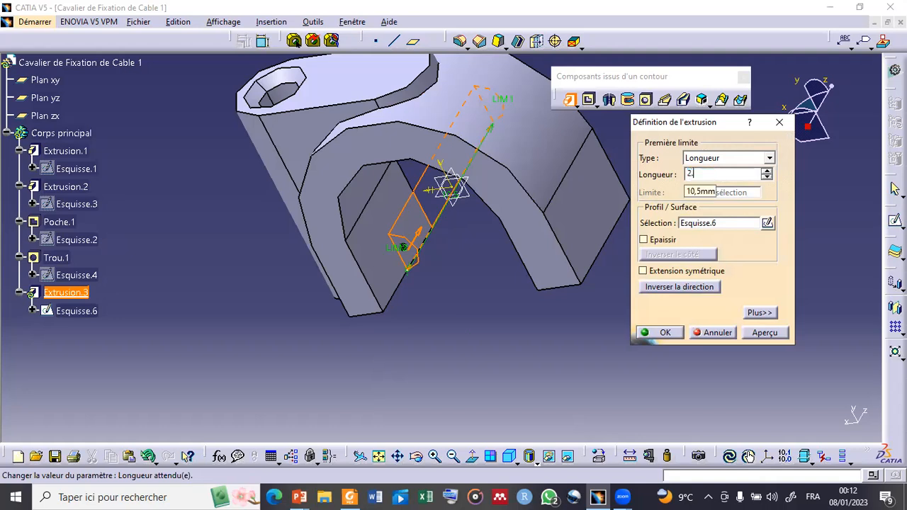
type("5")
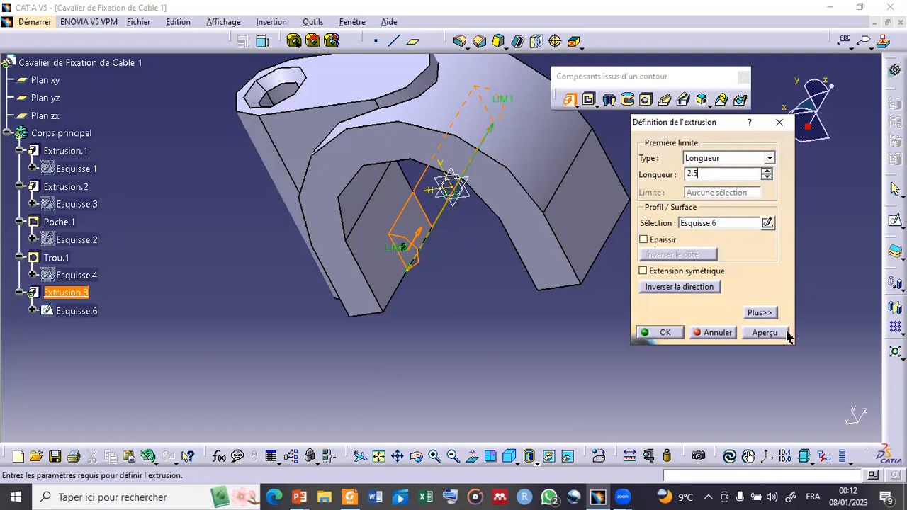
left_click(764, 332)
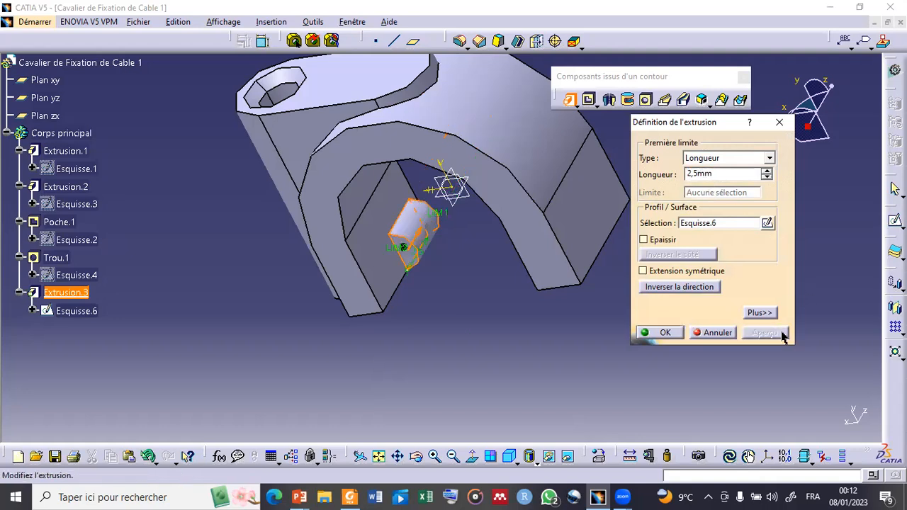
left_click(685, 272)
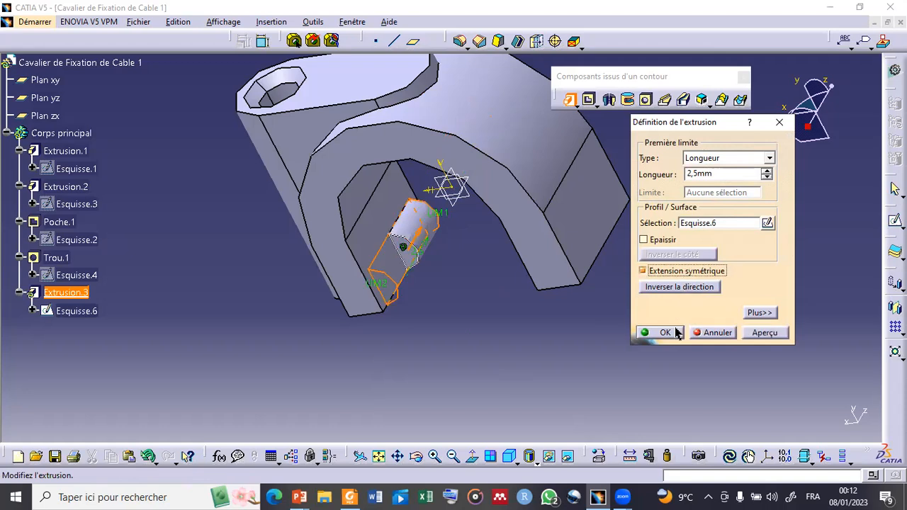
left_click(765, 334)
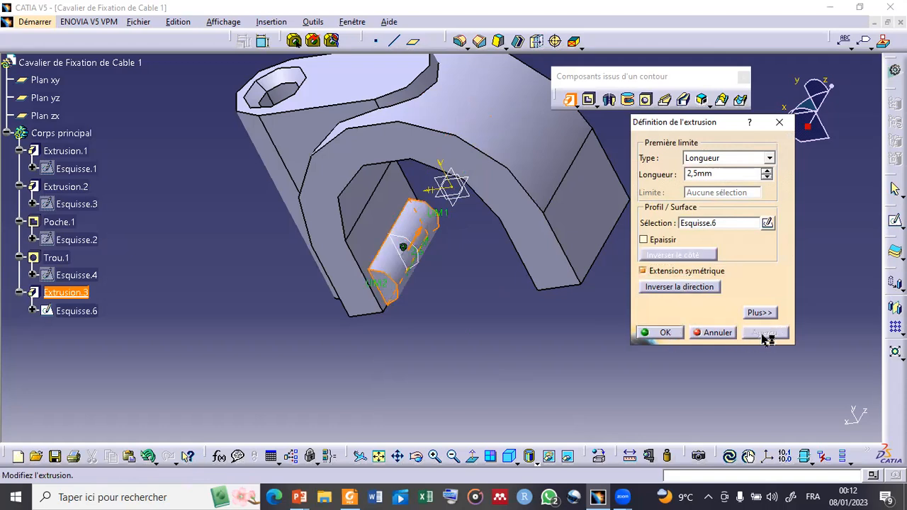
left_click(678, 332)
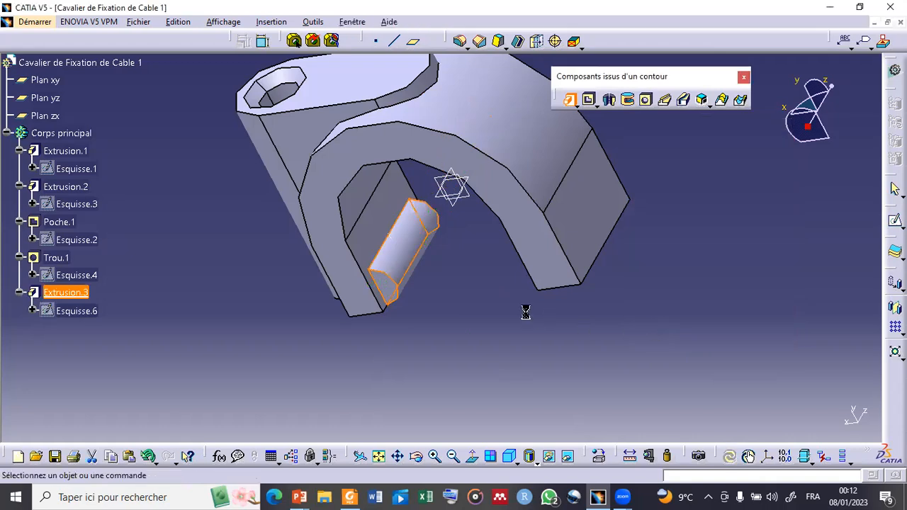
middle_click_drag(463, 148, 585, 265)
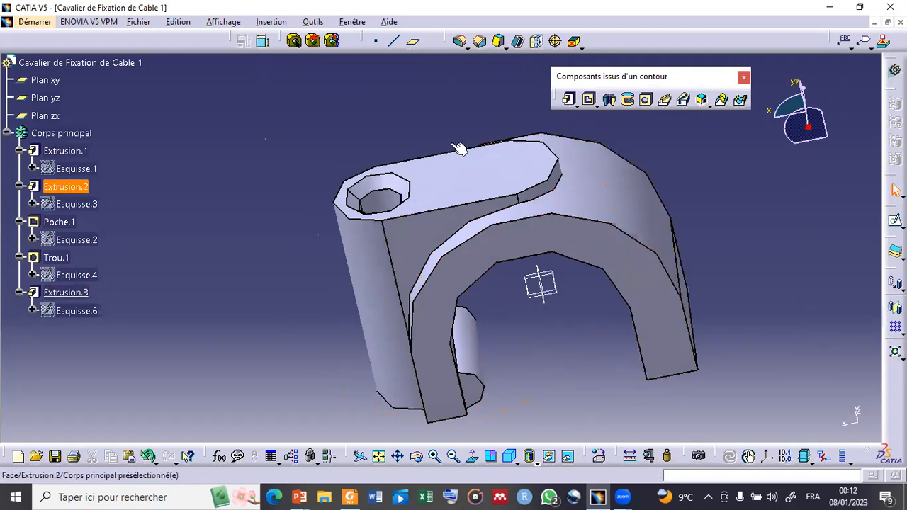
left_click(277, 23)
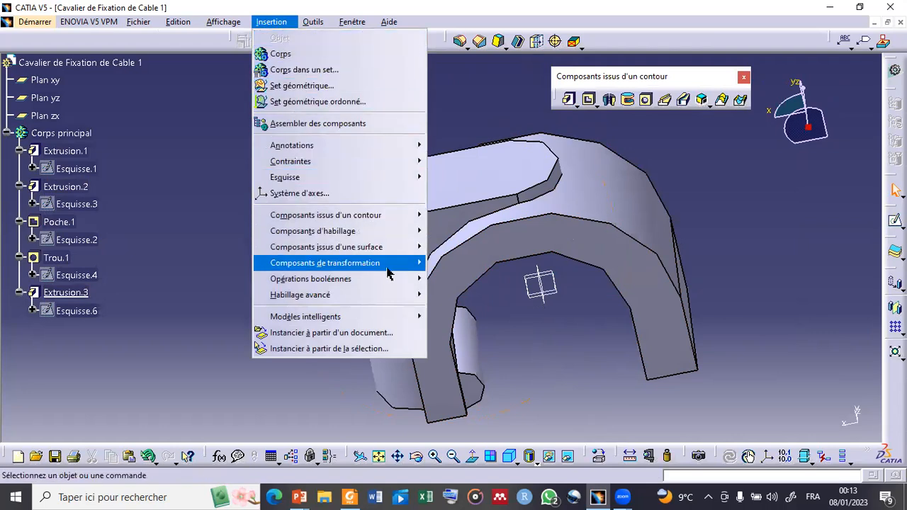
mouse_move(389, 269)
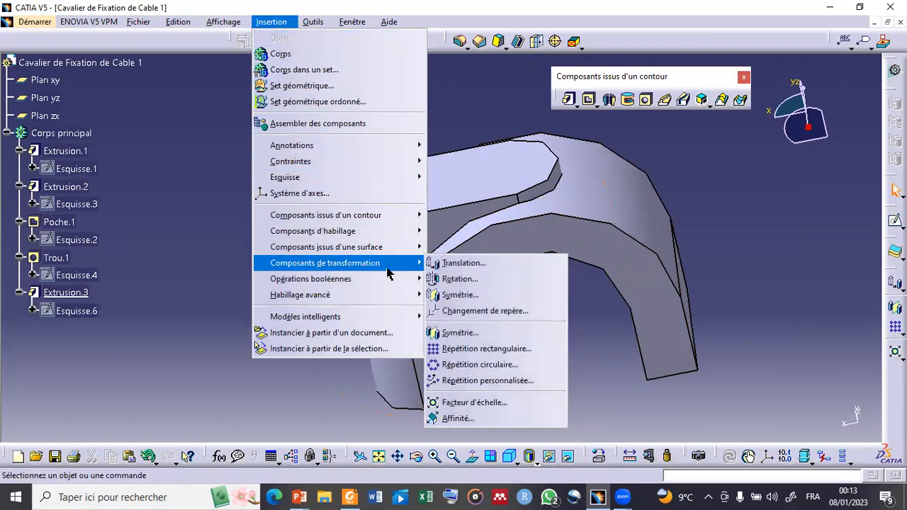
left_click(461, 334)
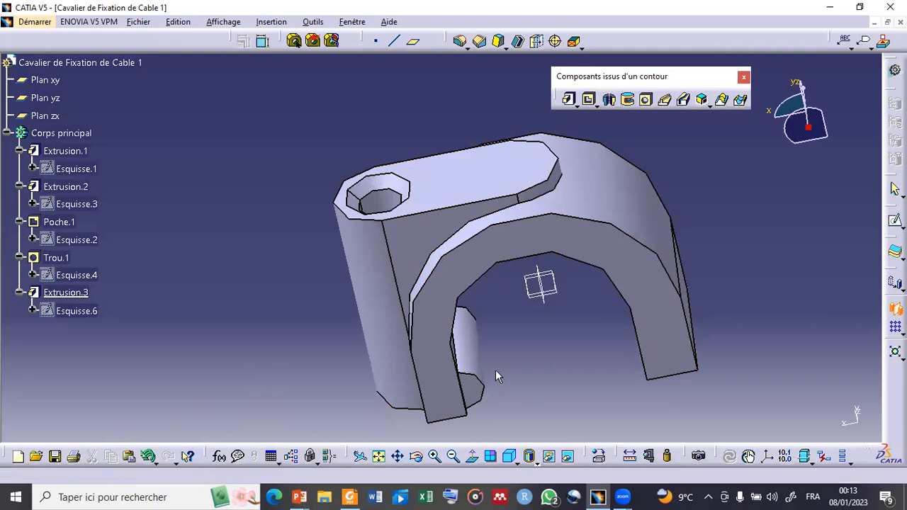
left_click(475, 359)
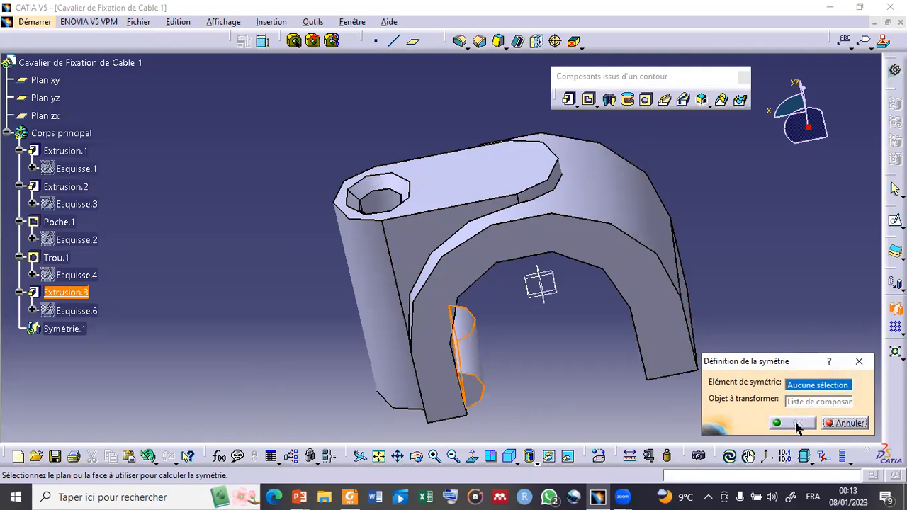
left_click(836, 425)
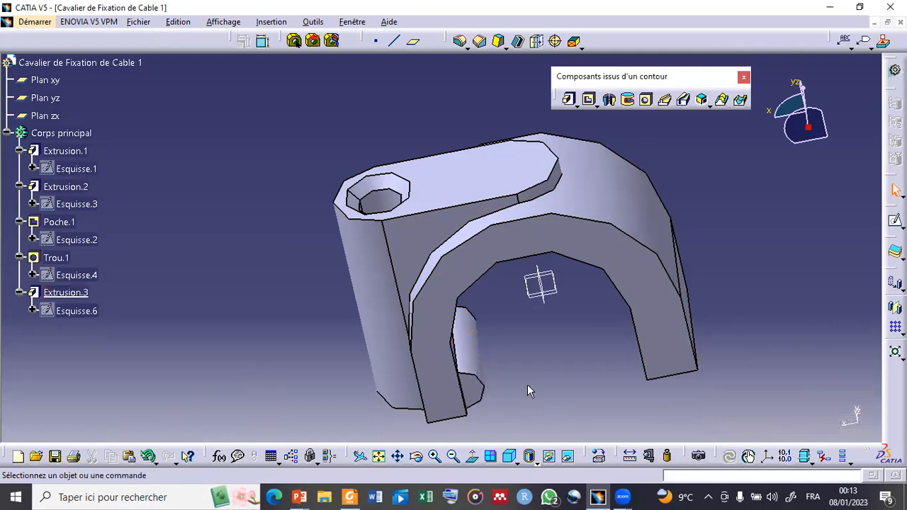
left_click(306, 22)
mouse_move(289, 24)
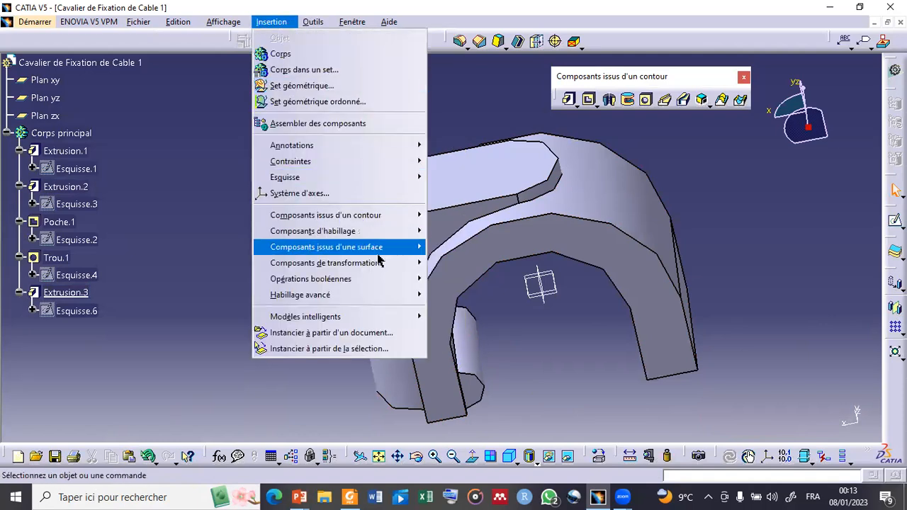
mouse_move(380, 265)
left_click(469, 331)
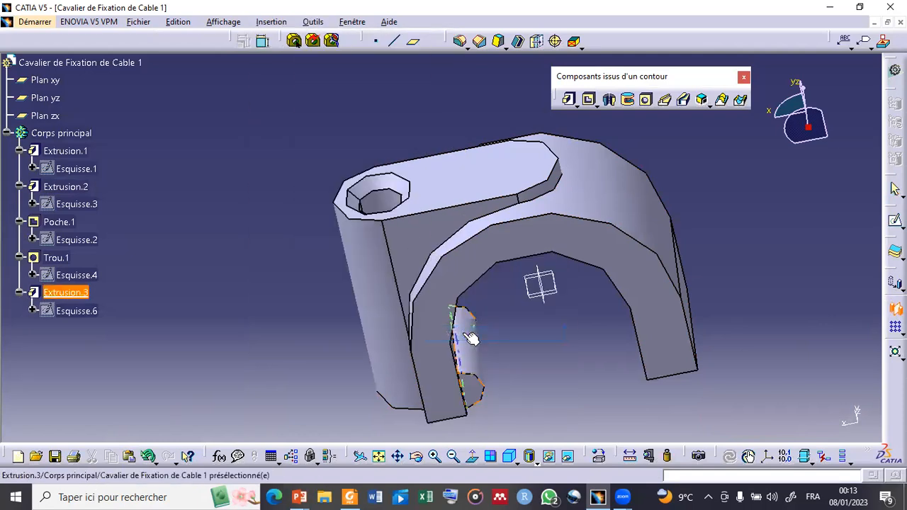
left_click(480, 370)
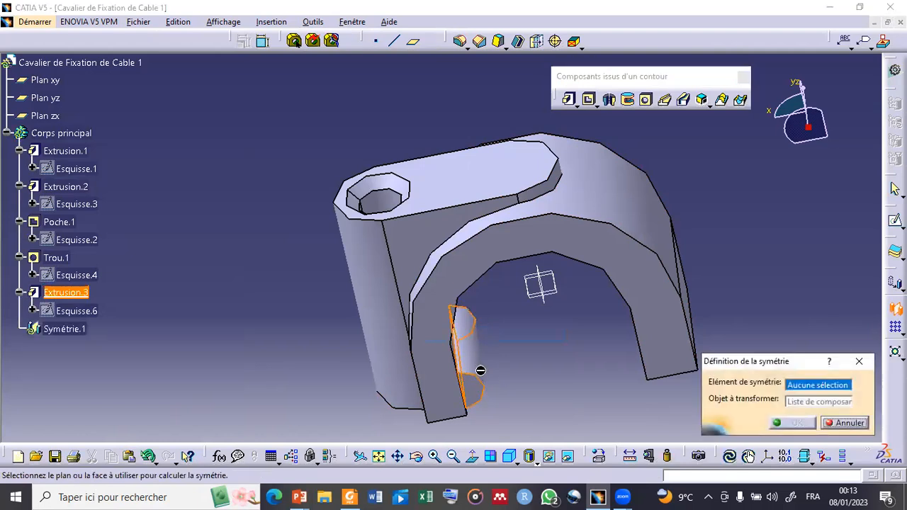
left_click(840, 423)
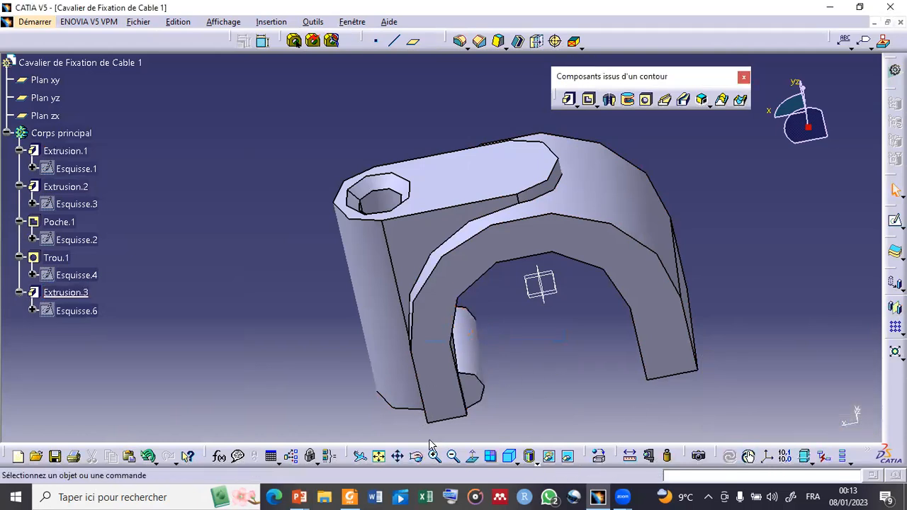
left_click(411, 455)
left_click_drag(419, 358, 314, 313)
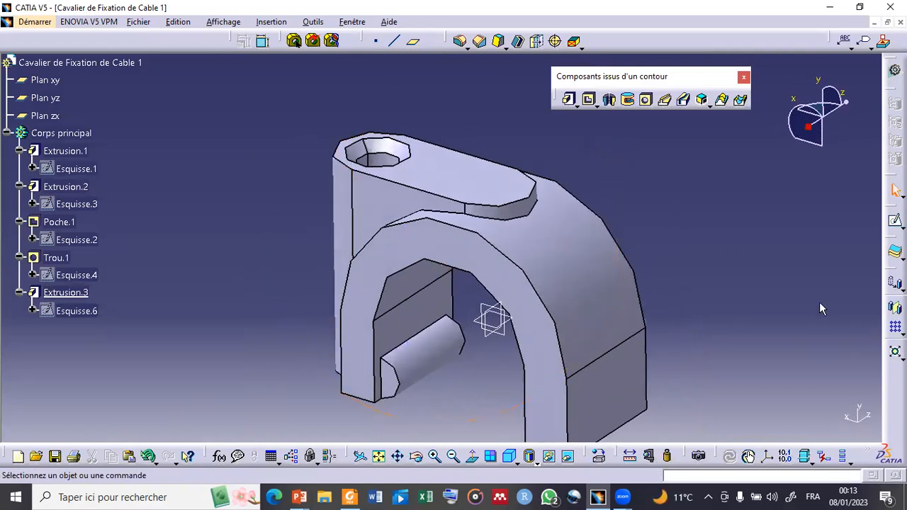
left_click(895, 310)
left_click(428, 349)
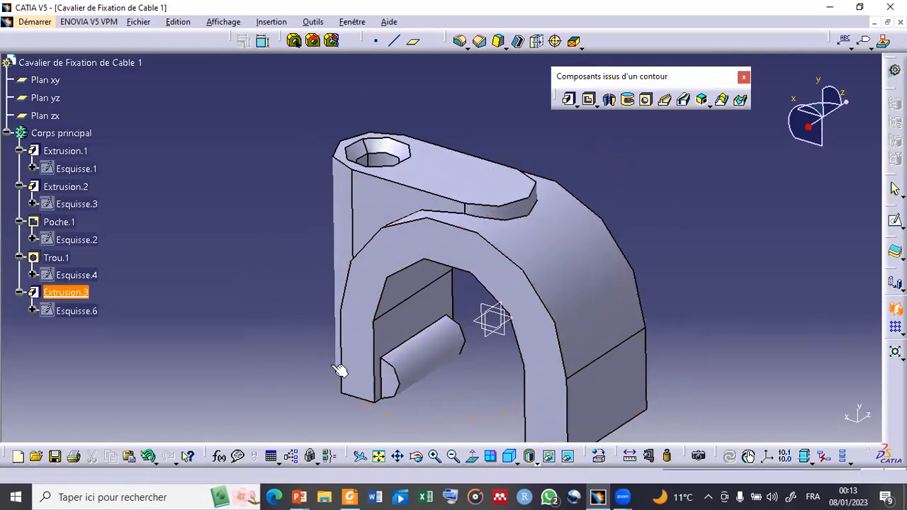
left_click(432, 362)
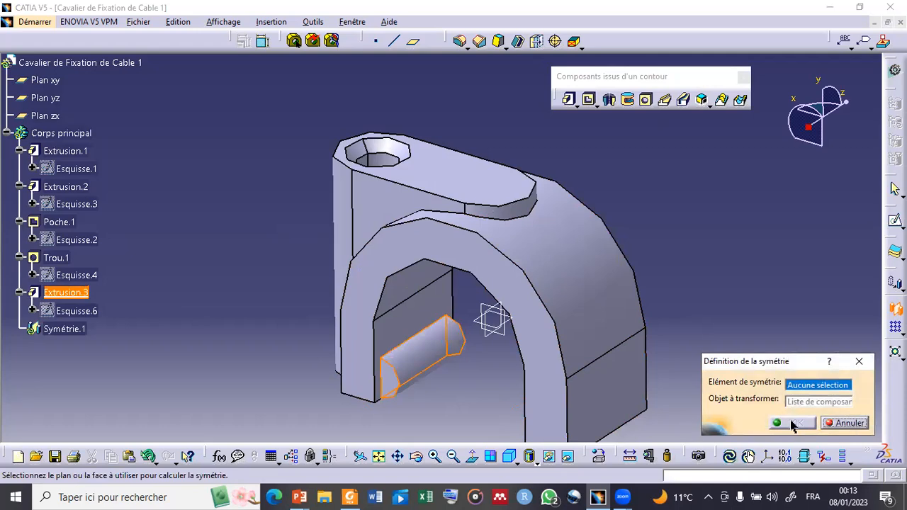
left_click(841, 423)
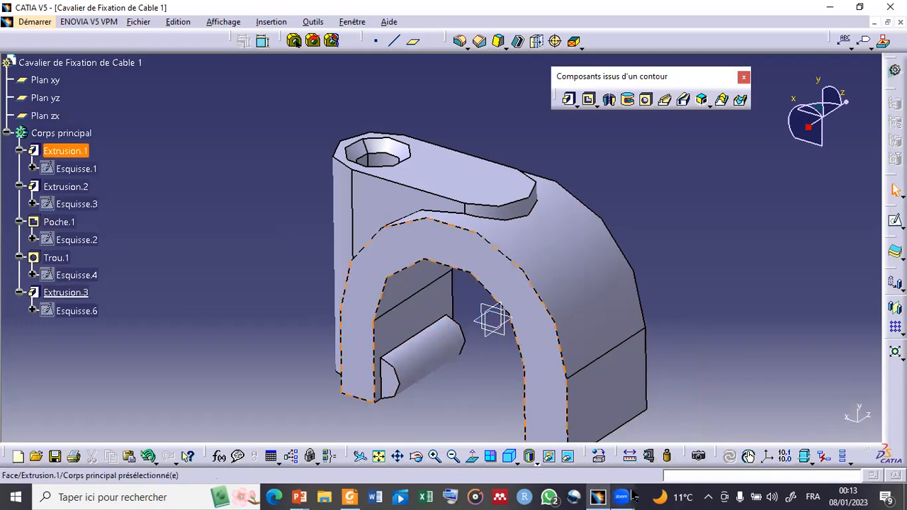
mouse_move(628, 496)
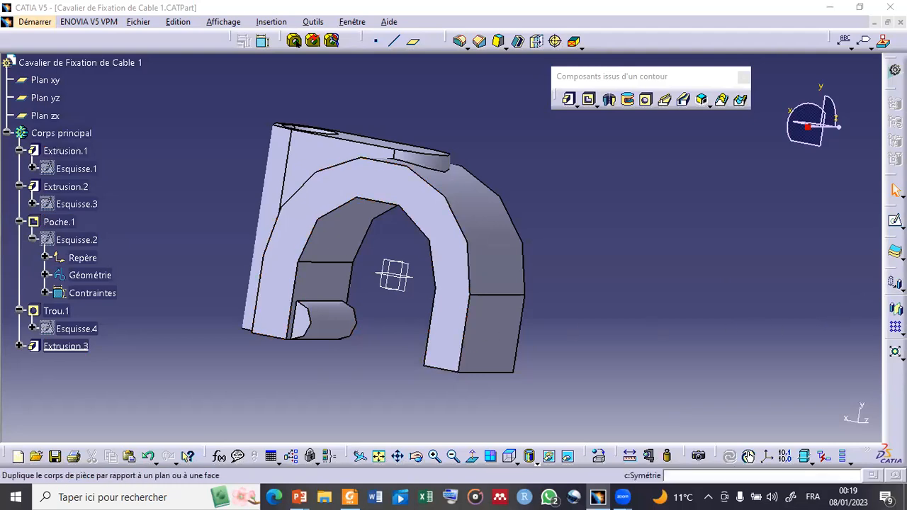
- Mirror the half-round extrusion about the yz plane onto the opposite leg
left_click(895, 308)
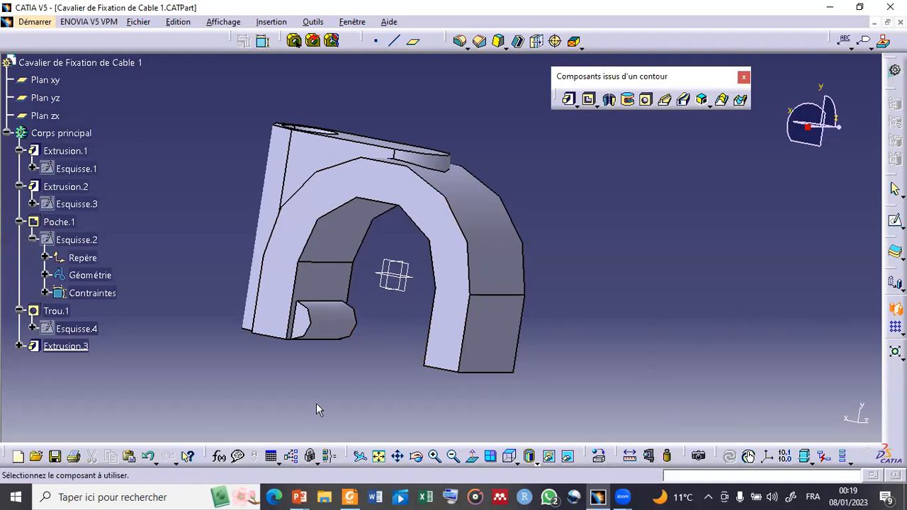
left_click(330, 322)
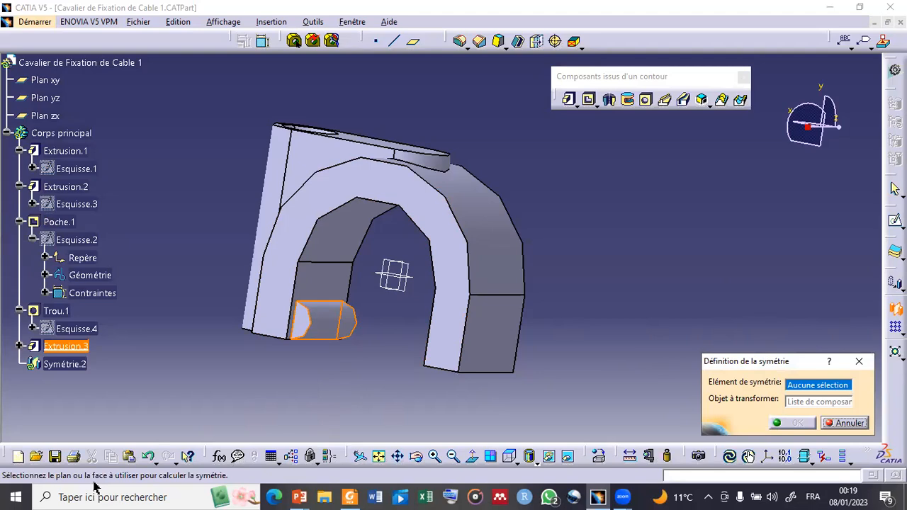
left_click(394, 285)
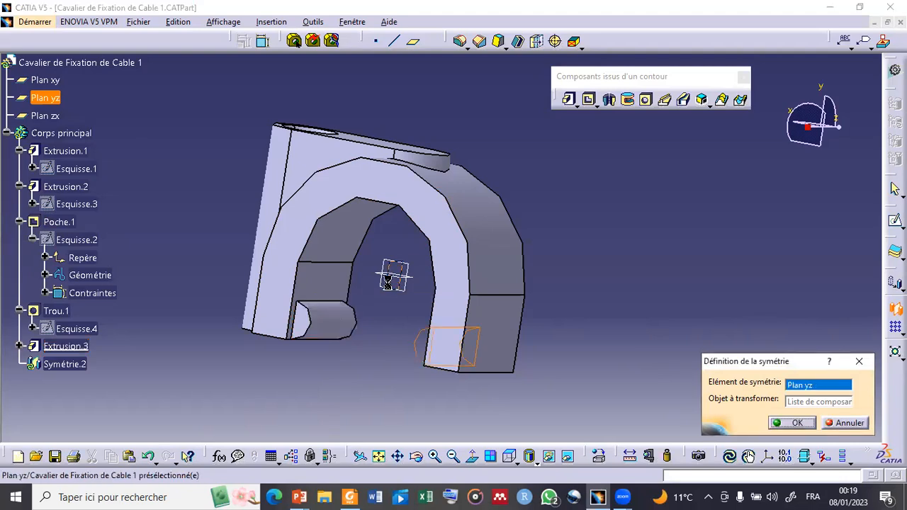
left_click(788, 423)
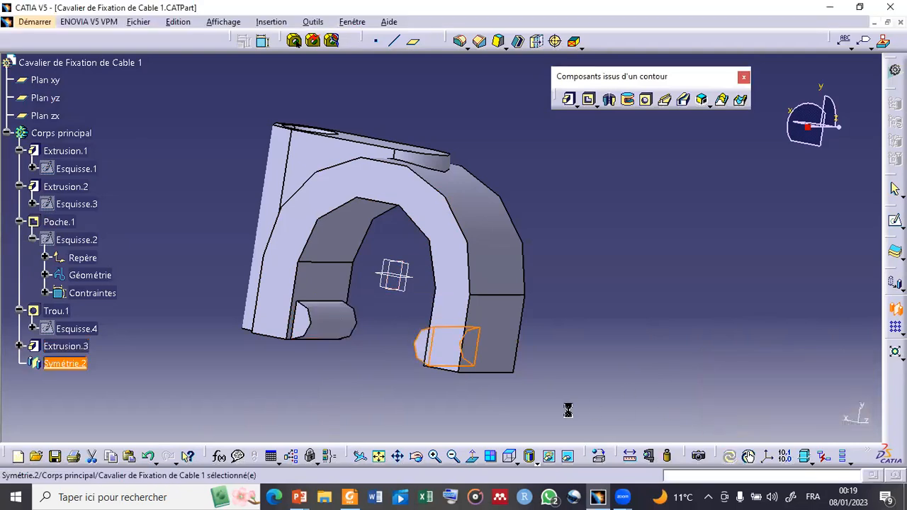
- Chamfer the edges of the arch's two opposite U-shaped end faces with a length of 0.25 mm at 45 degrees
left_click(416, 456)
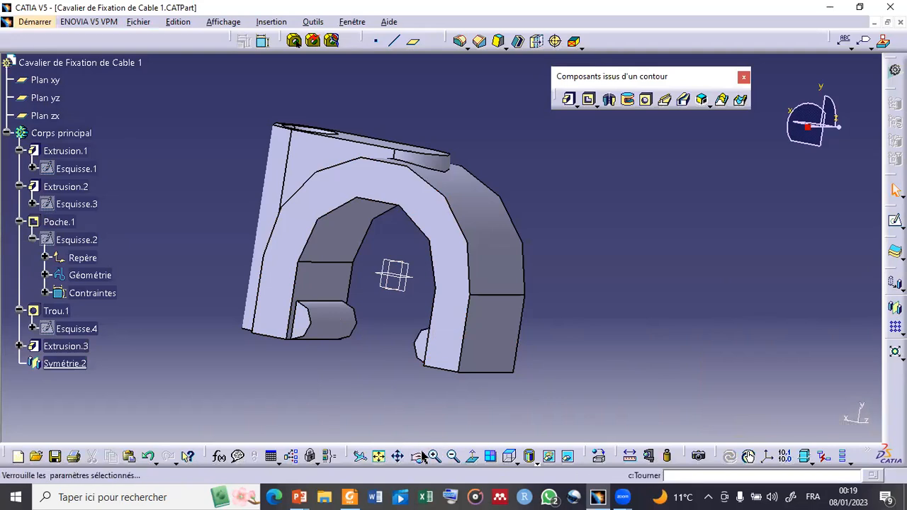
left_click_drag(425, 348, 492, 364)
key("alt+Tab")
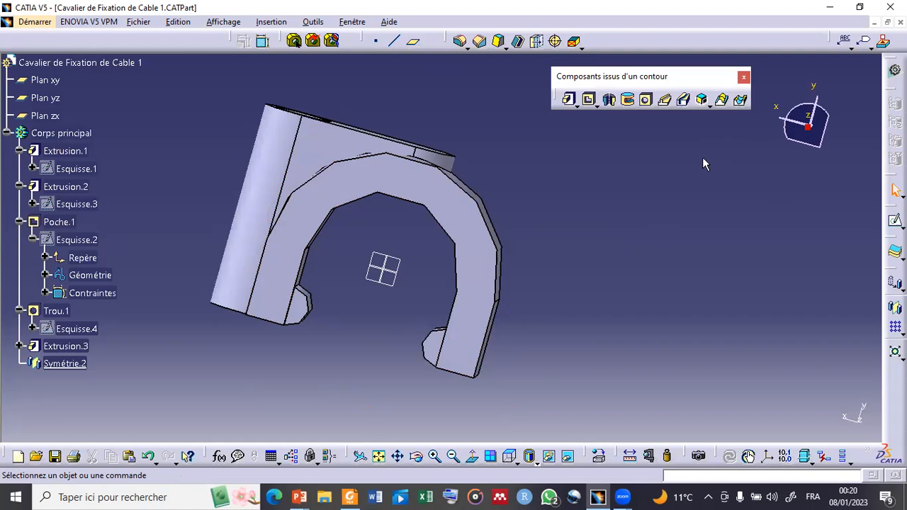
left_click(480, 43)
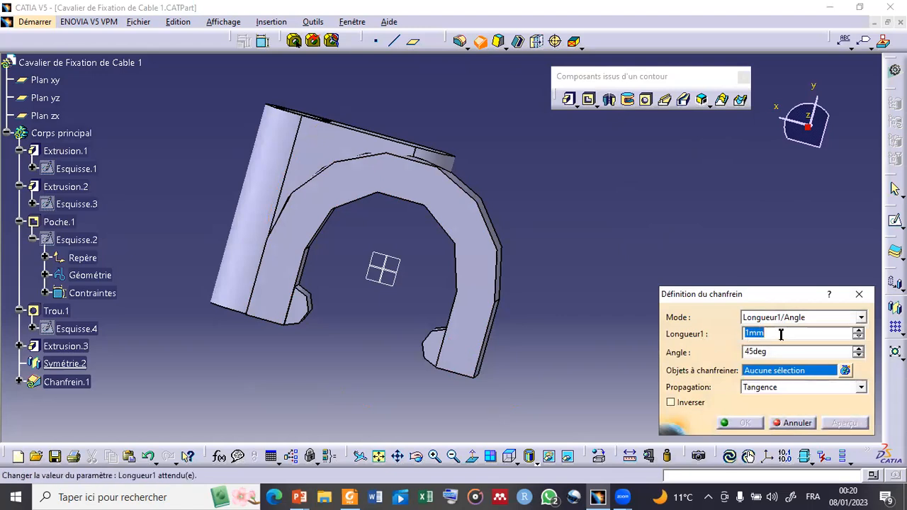
type("0.")
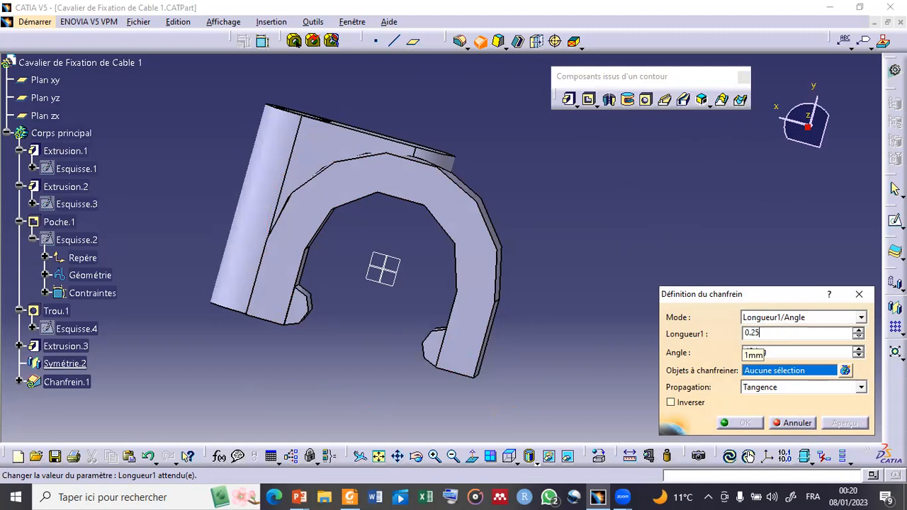
key("Return")
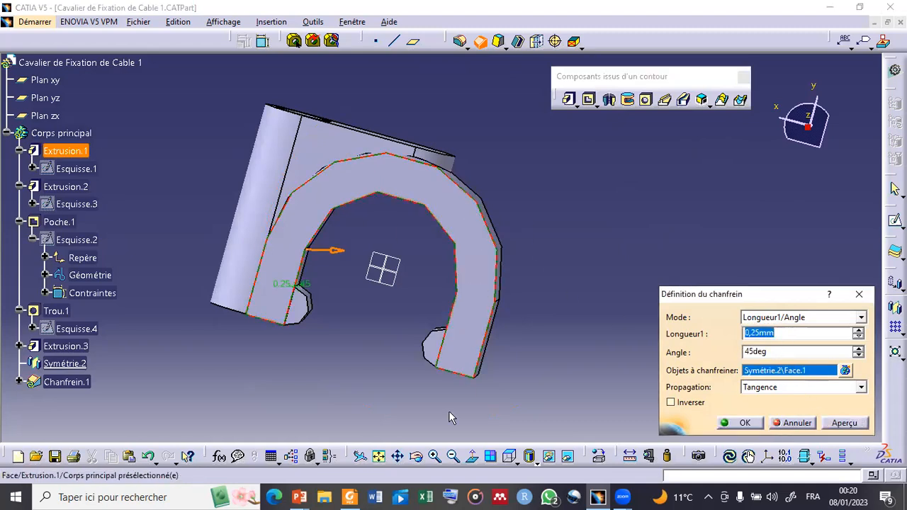
left_click(415, 456)
left_click_drag(446, 178, 202, 319)
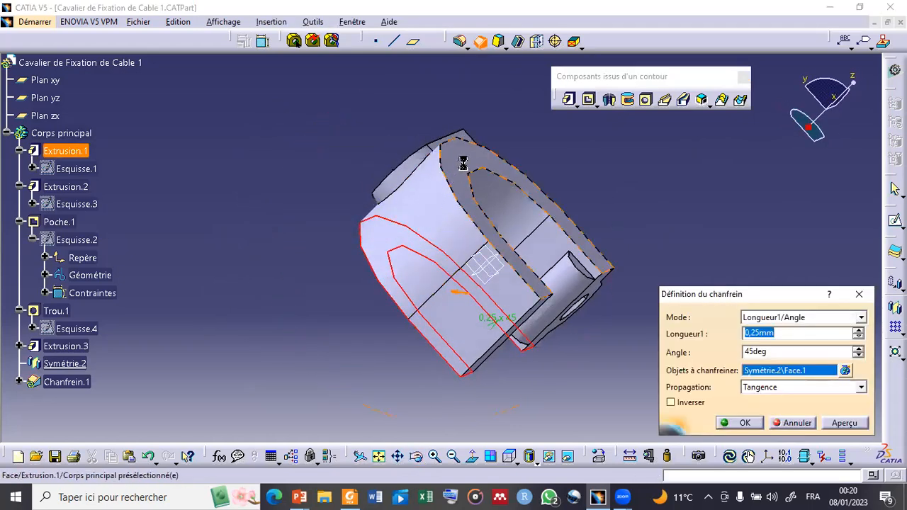
left_click(463, 162)
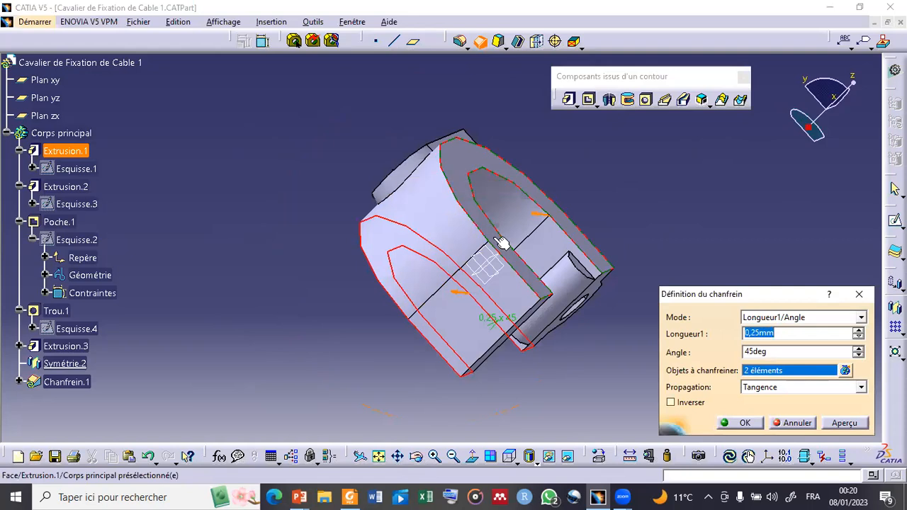
left_click(843, 423)
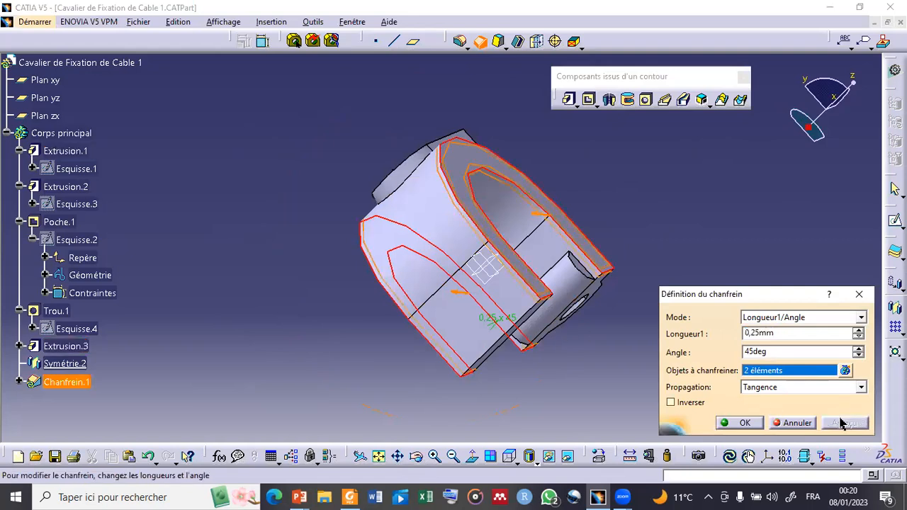
left_click(744, 423)
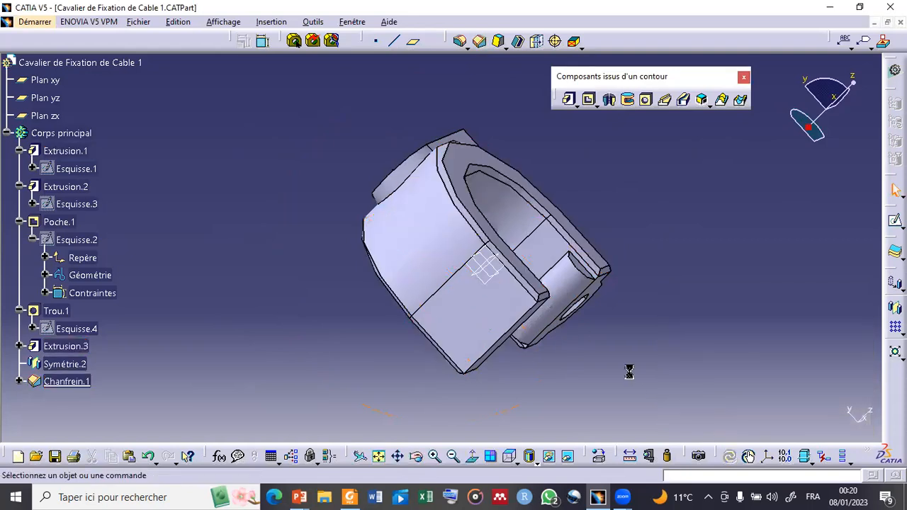
- Fillet the tangent edge where the screw boss meets the outside of the arch with a 0.25 mm radius
middle_click_drag(456, 285, 466, 43)
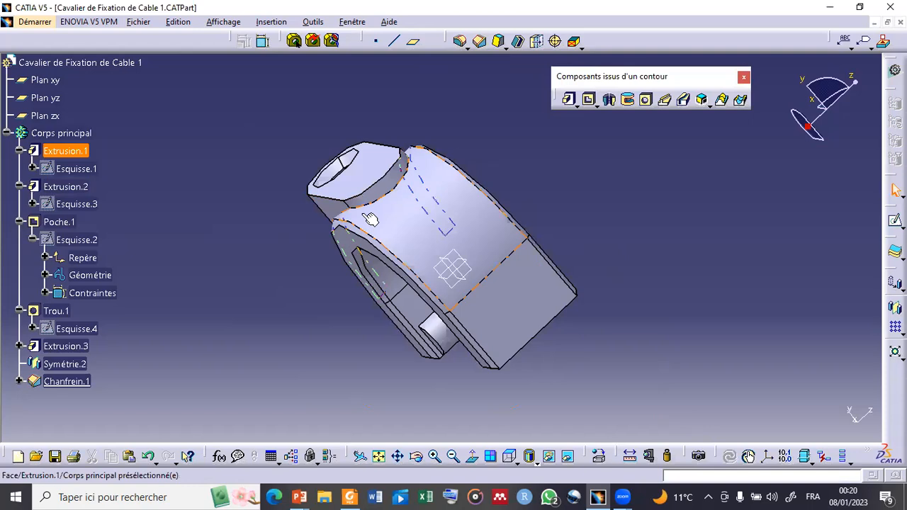
middle_click_drag(373, 219, 558, 206)
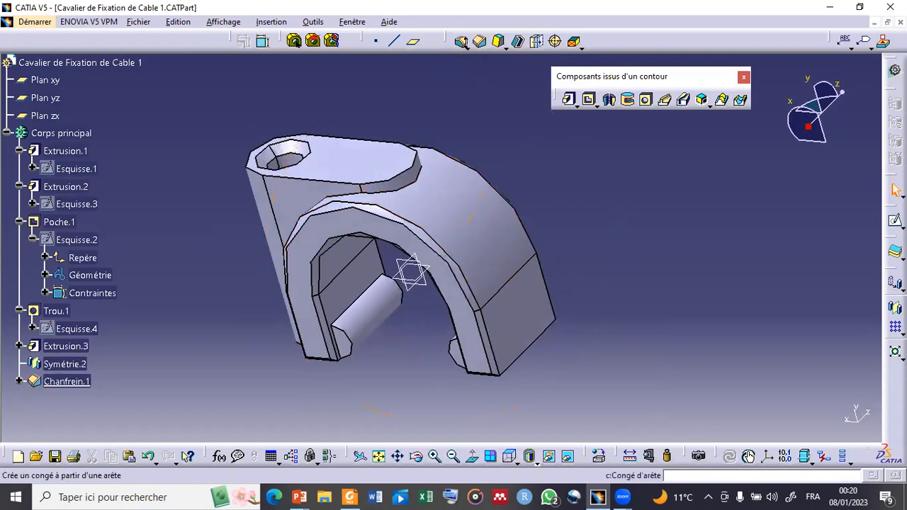
key("Return")
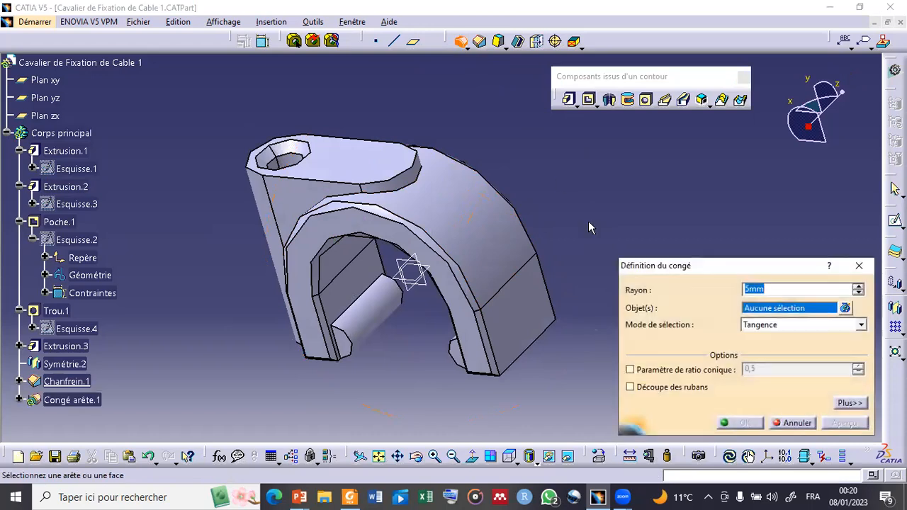
left_click(357, 197)
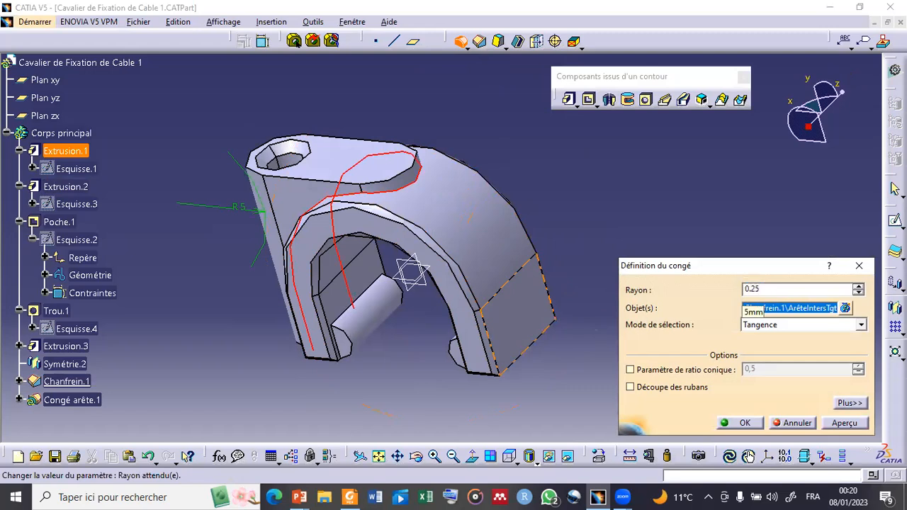
left_click(842, 425)
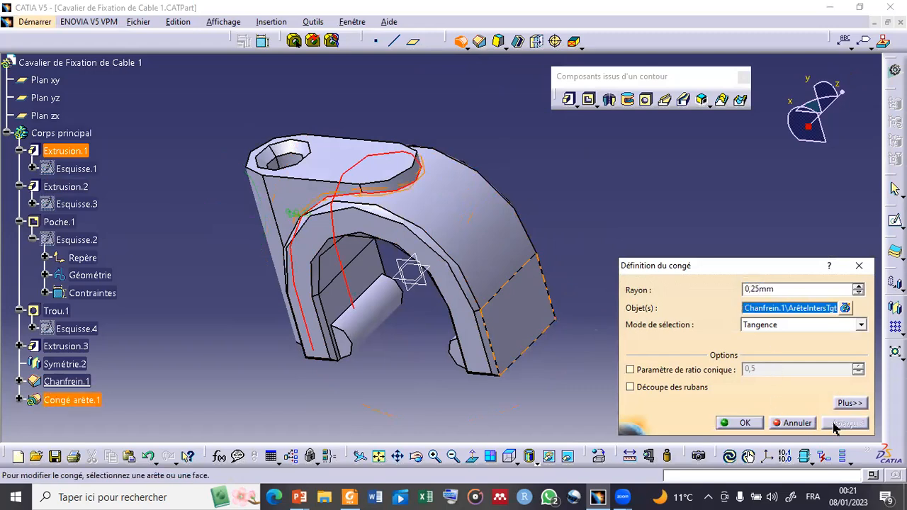
left_click(753, 427)
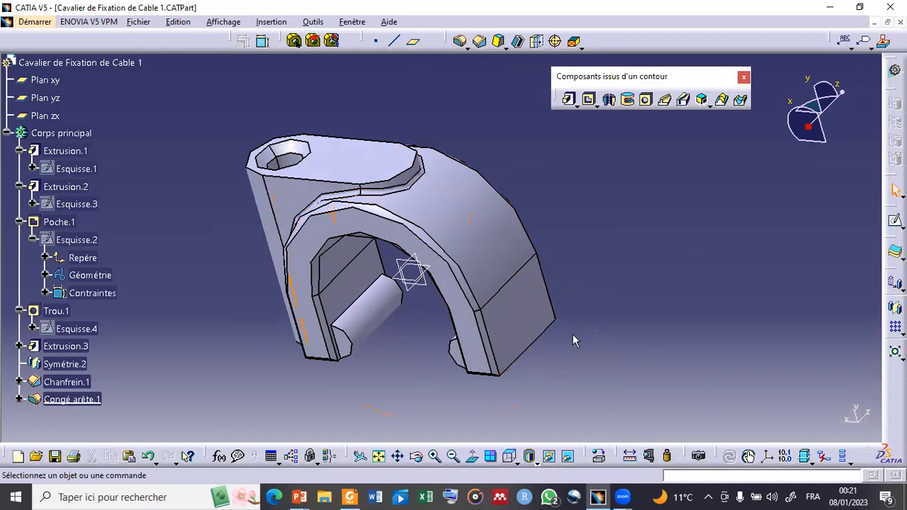
middle_click_drag(378, 250, 429, 158)
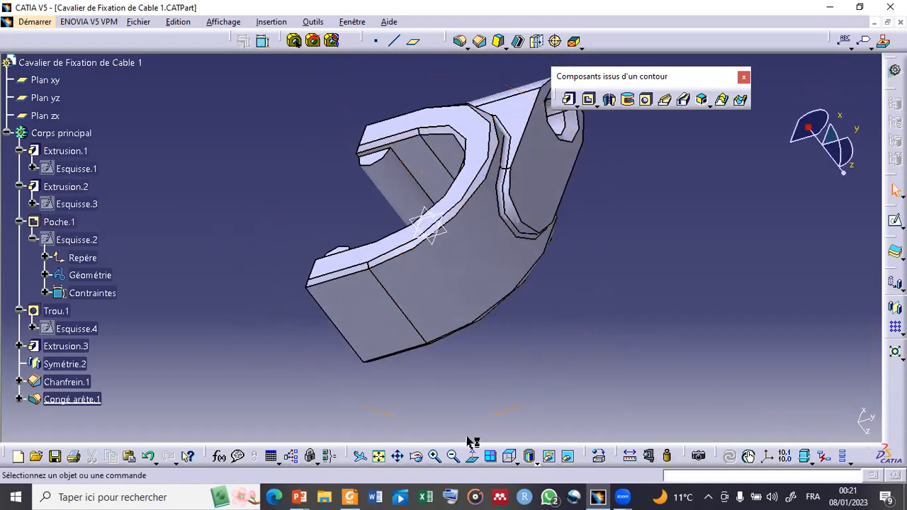
middle_click_drag(462, 331, 425, 240)
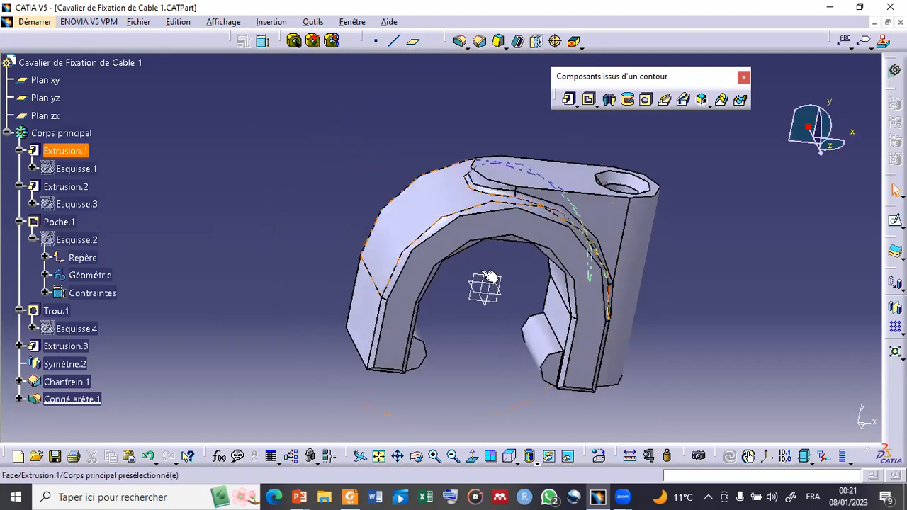